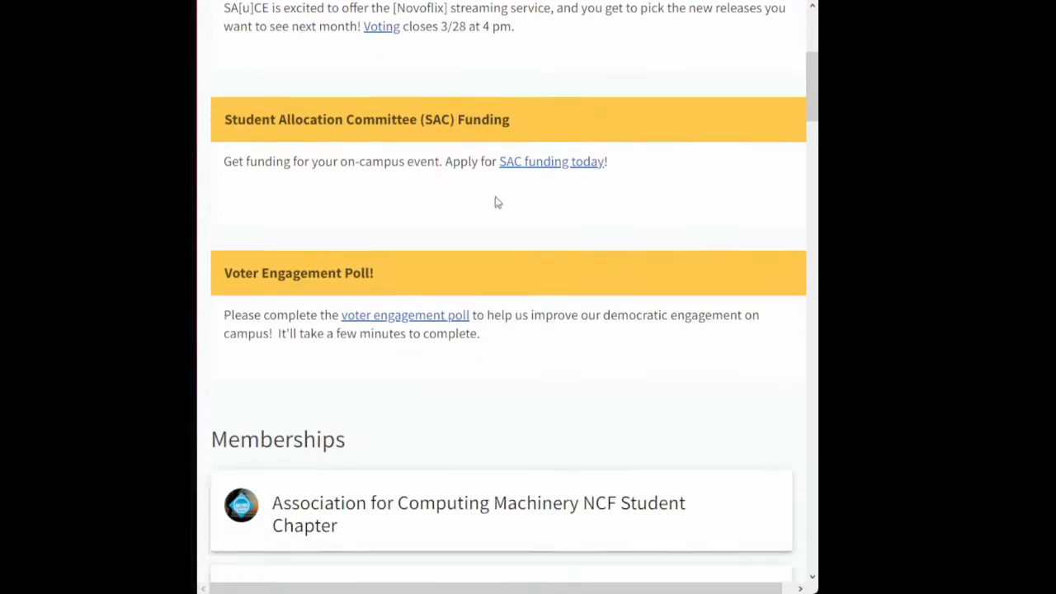
# Step: Look through the home page's announcements, memberships and upcoming events
pyautogui.scroll(-4, 547, 286)
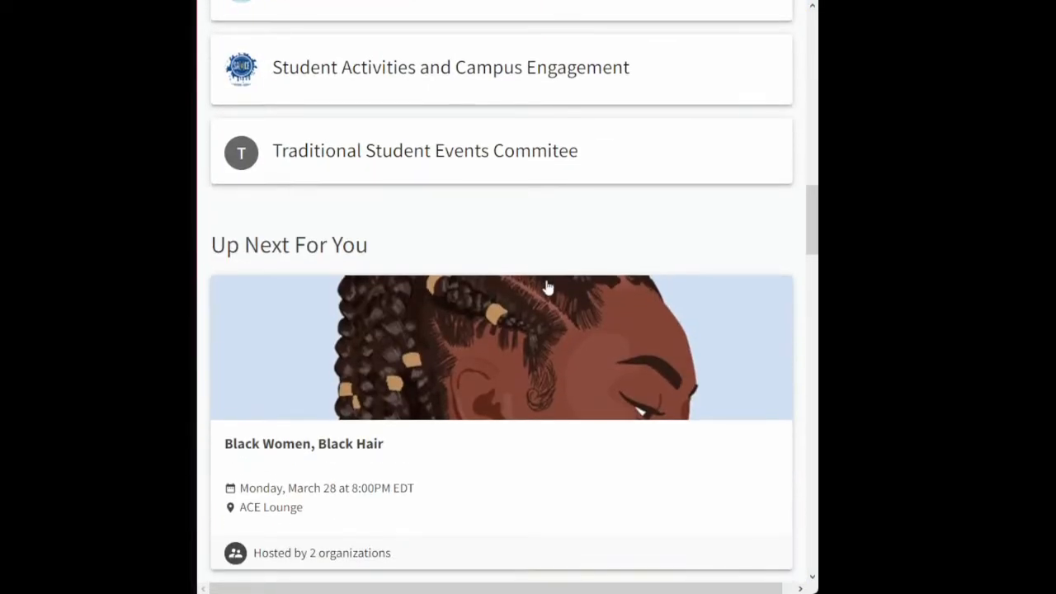
pyautogui.scroll(-6, 547, 285)
pyautogui.scroll(6, 547, 285)
pyautogui.scroll(20, 547, 286)
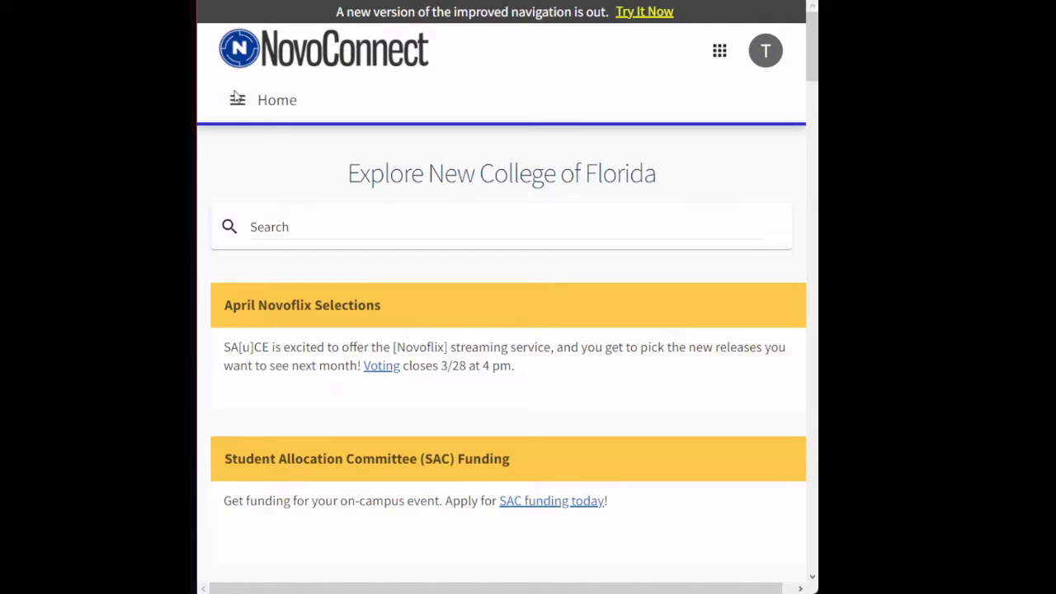
# Step: Open the Organizations directory, dismiss the welcome notice and look through the listed organizations
pyautogui.click(237, 97)
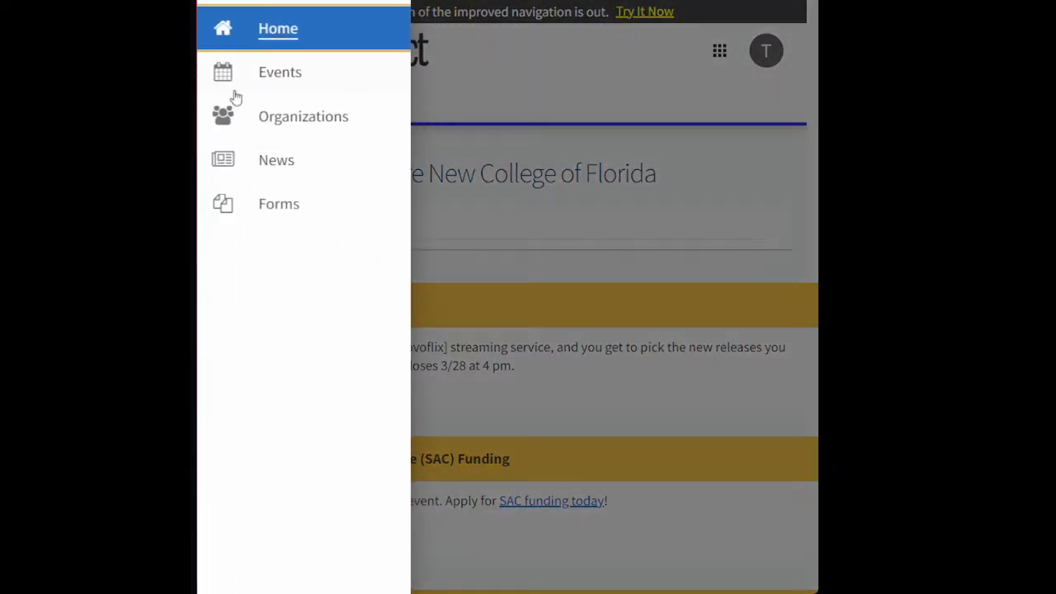
pyautogui.click(268, 118)
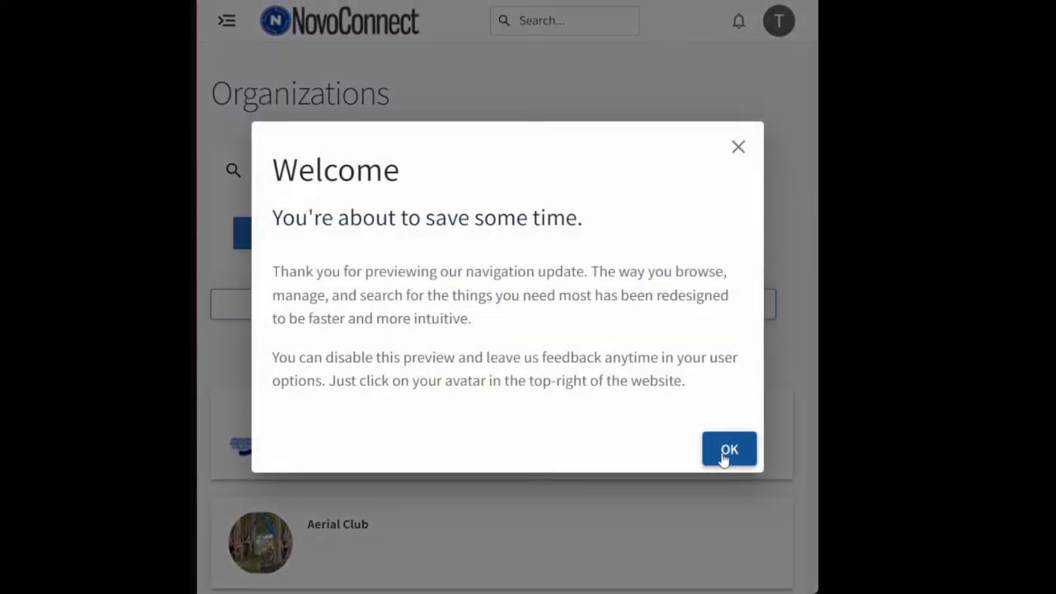
pyautogui.click(723, 456)
pyautogui.scroll(-2, 492, 217)
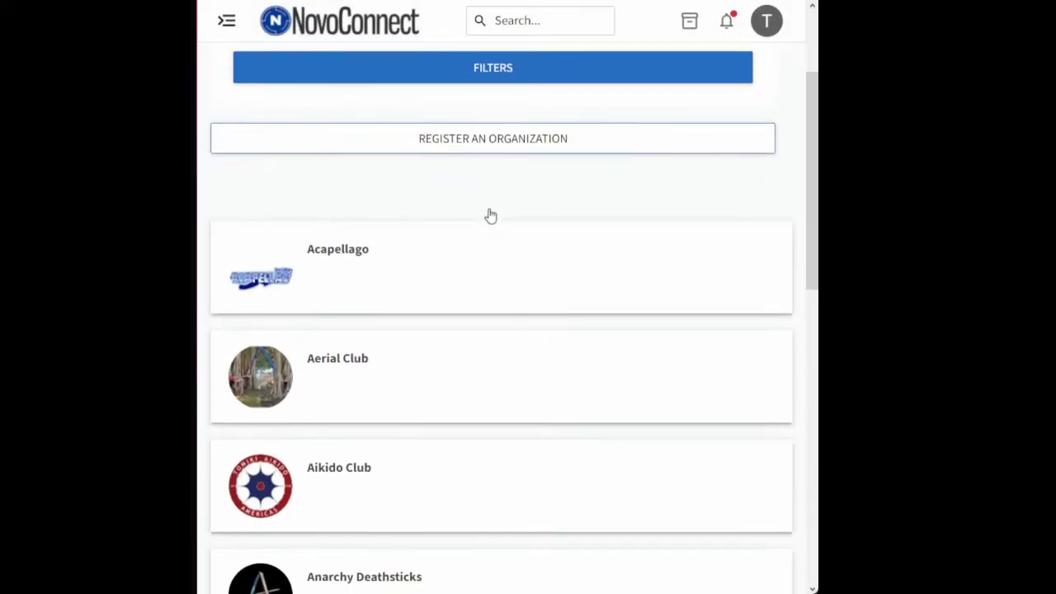
pyautogui.scroll(-5, 491, 216)
pyautogui.scroll(6, 490, 215)
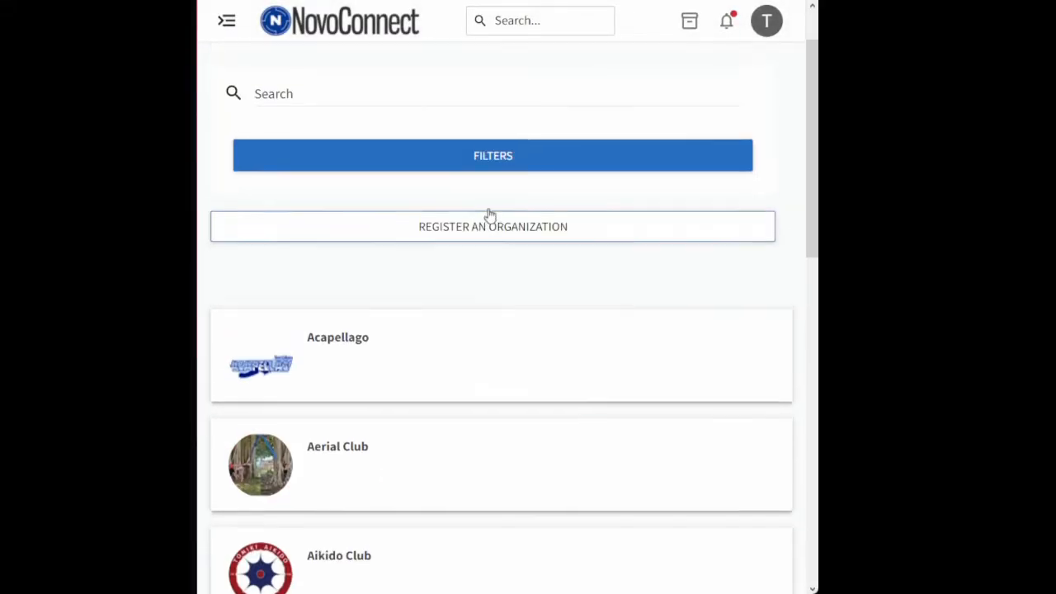
pyautogui.scroll(1, 490, 215)
# Step: Open event management for the Student Activities and Campus Engagement organization and start creating a new event
pyautogui.click(225, 23)
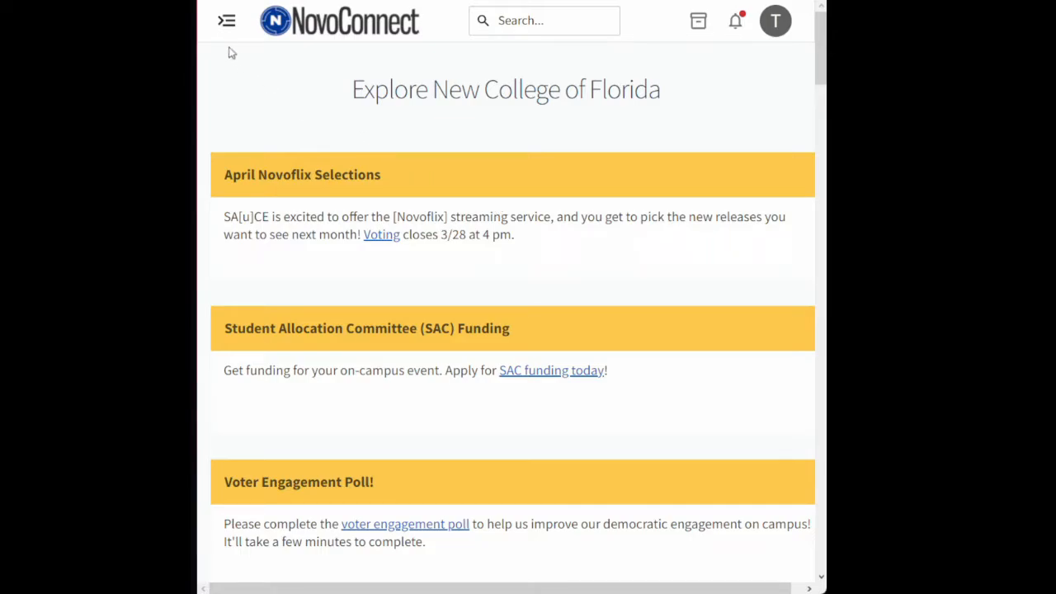
pyautogui.click(226, 20)
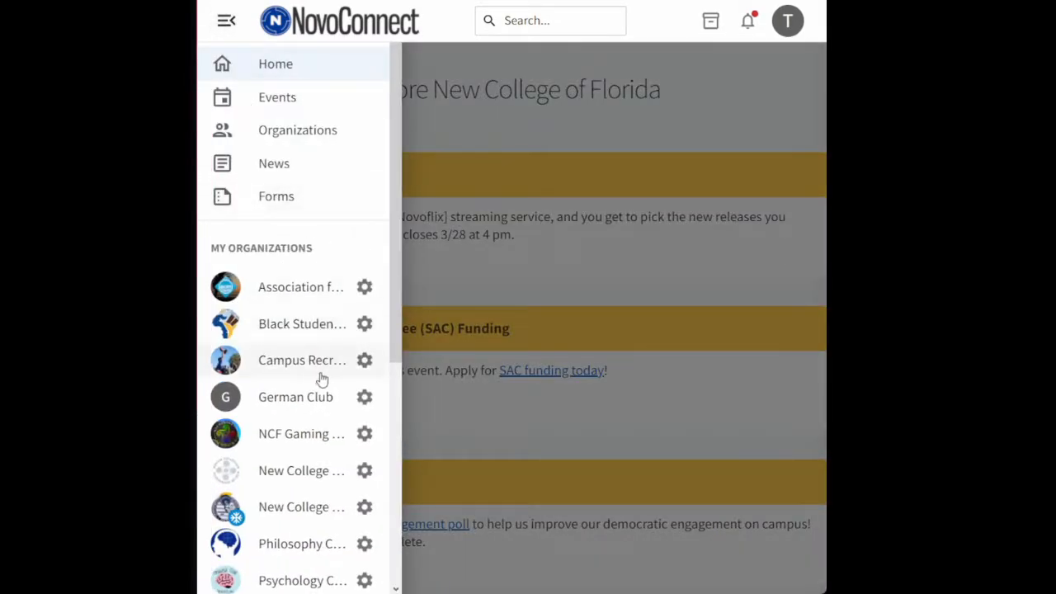
pyautogui.scroll(-3, 317, 372)
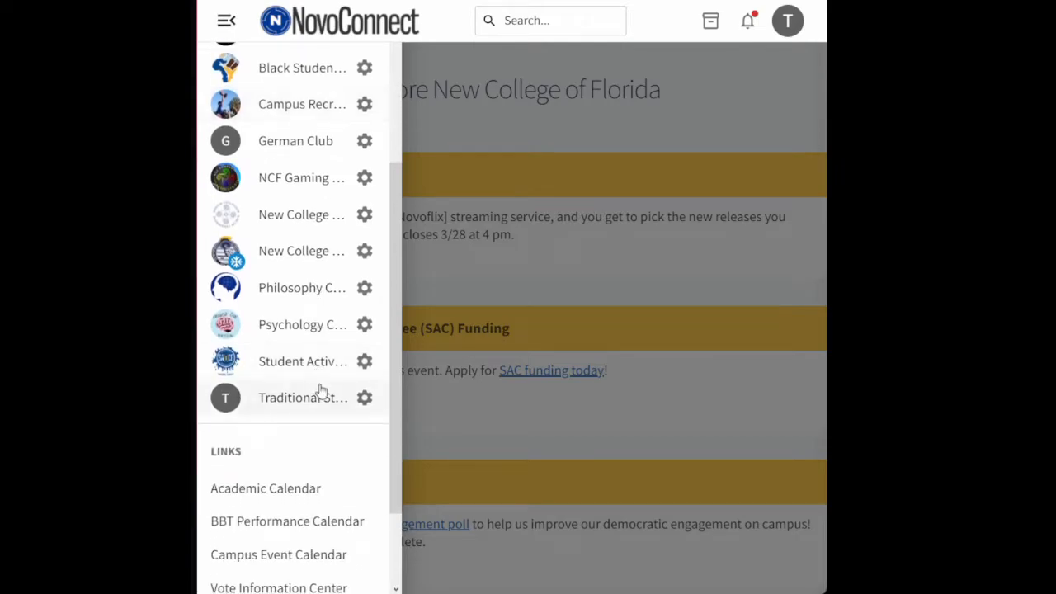
pyautogui.click(364, 366)
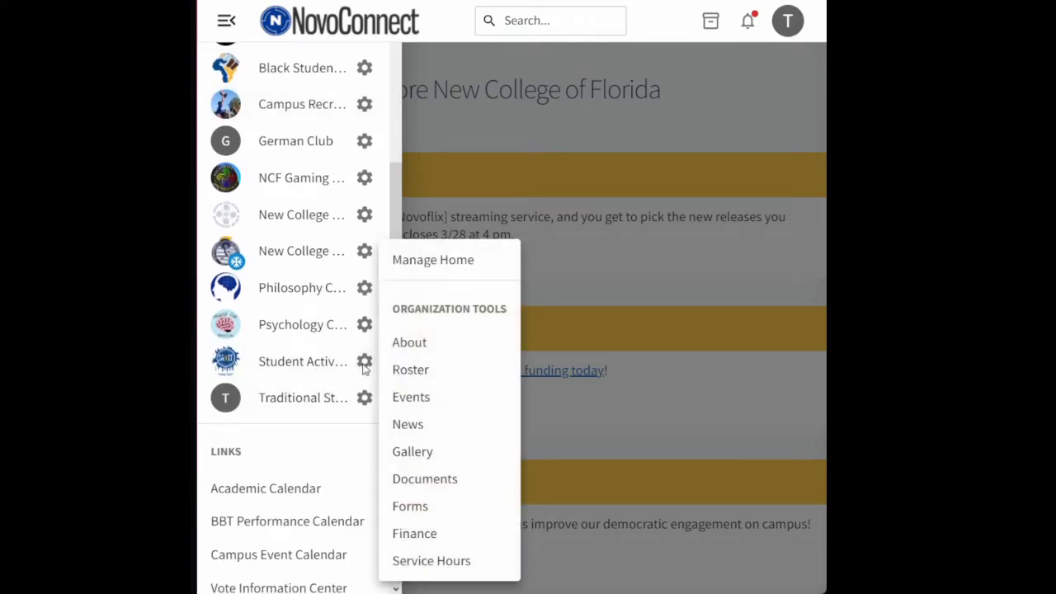
pyautogui.click(407, 399)
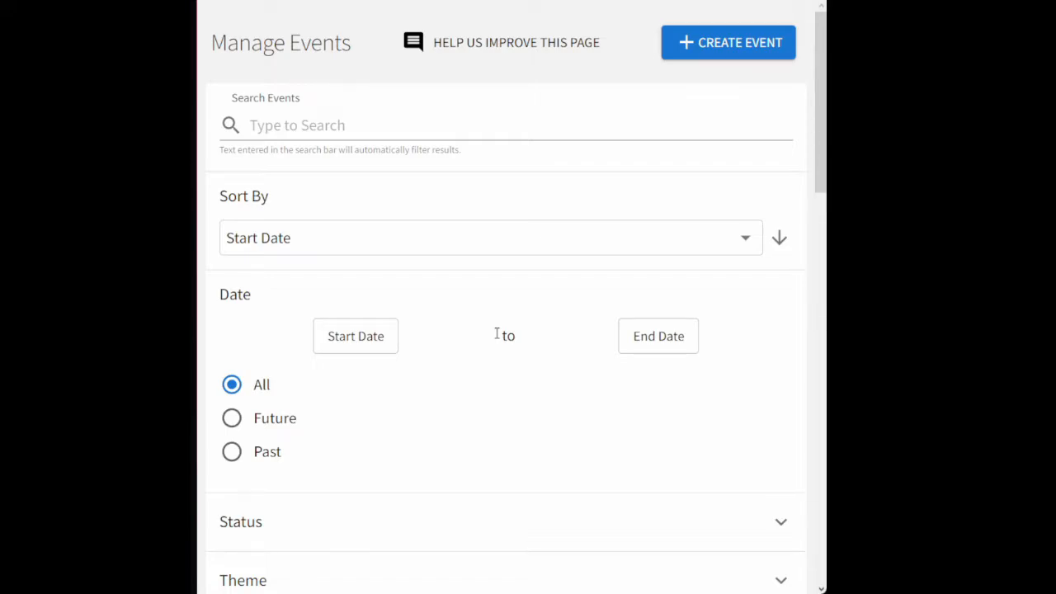
pyautogui.click(684, 42)
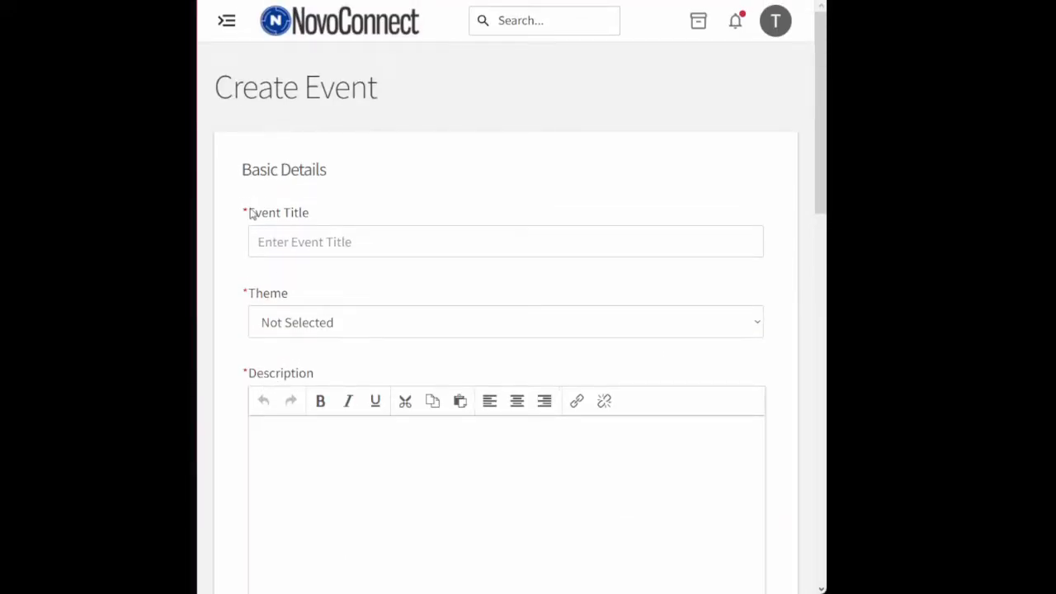
# Step: Title the event "Midnight Snack Attack" and set its theme to Social
pyautogui.click(384, 251)
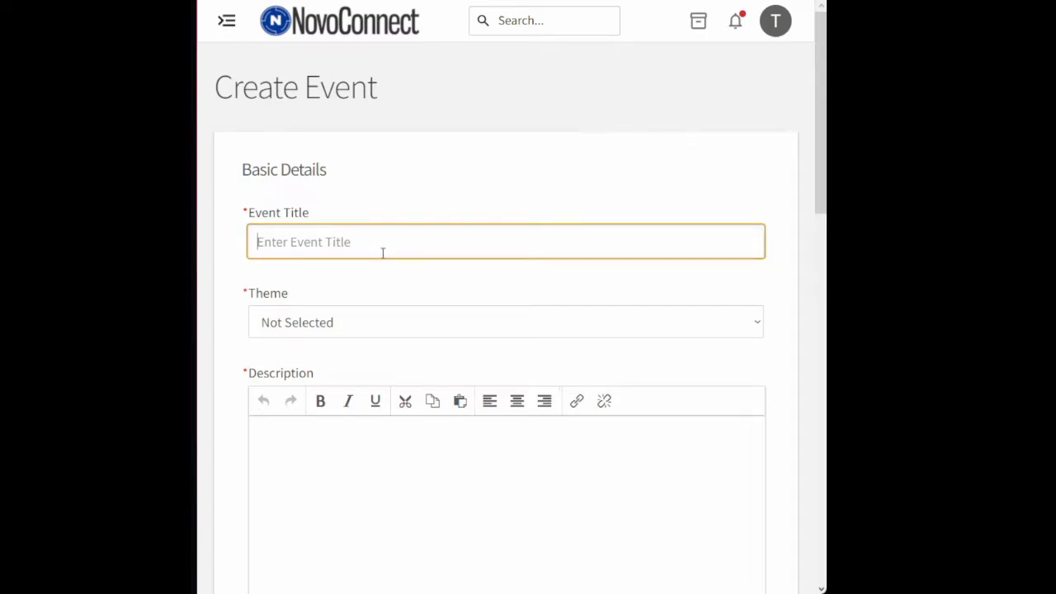
pyautogui.write('Midn')
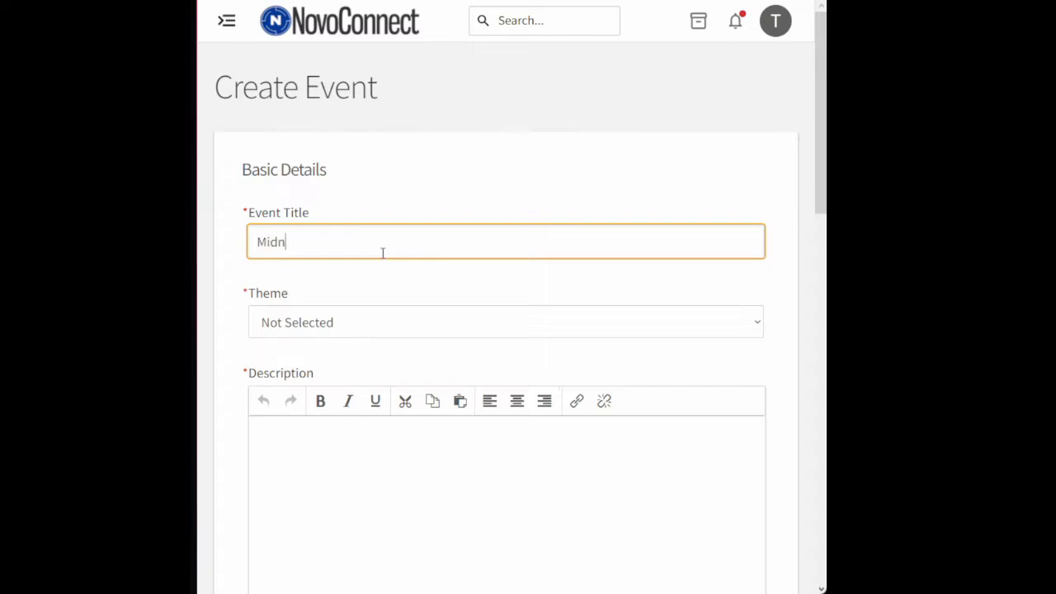
pyautogui.write('ight Snack Atta')
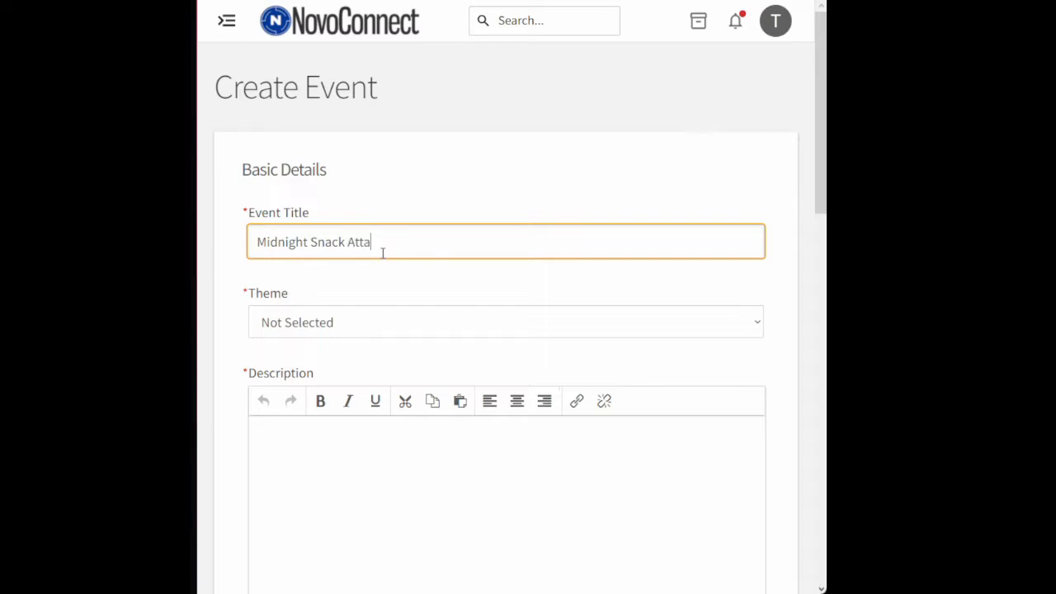
pyautogui.write('ck')
pyautogui.scroll(-1, 429, 290)
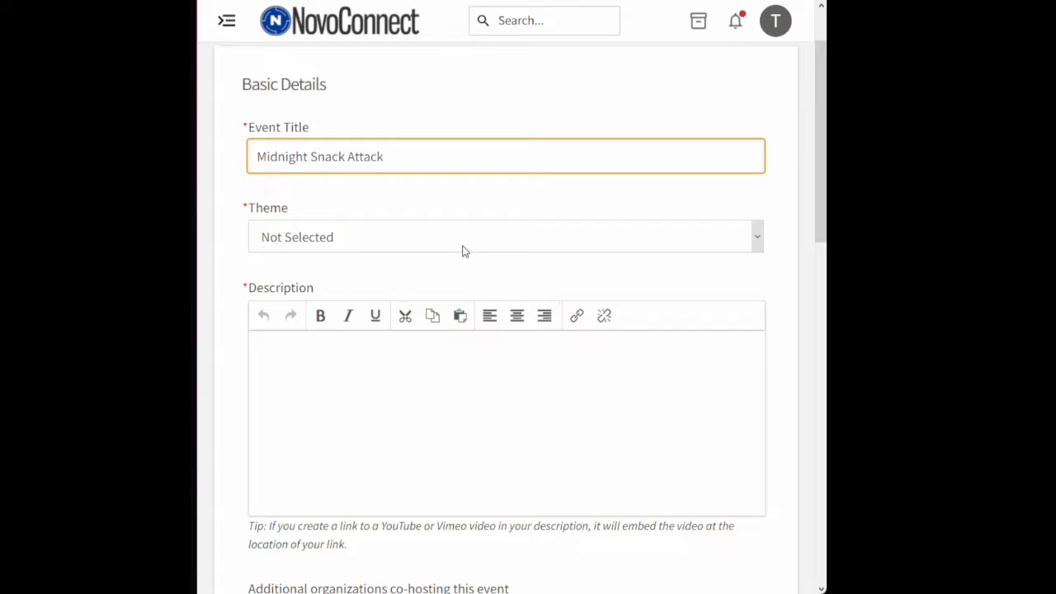
pyautogui.press('Tab')
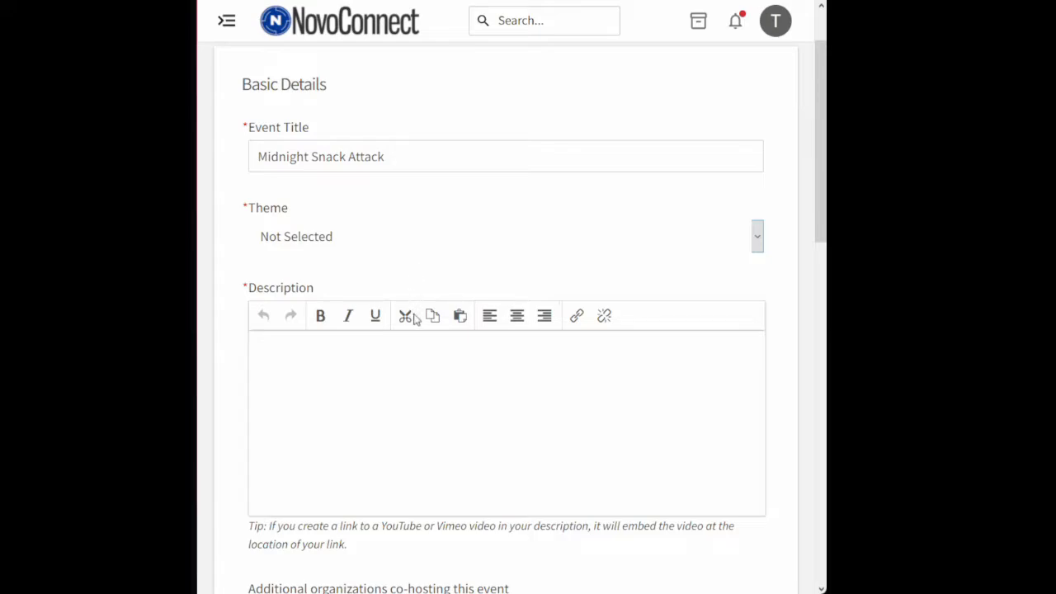
pyautogui.click(367, 402)
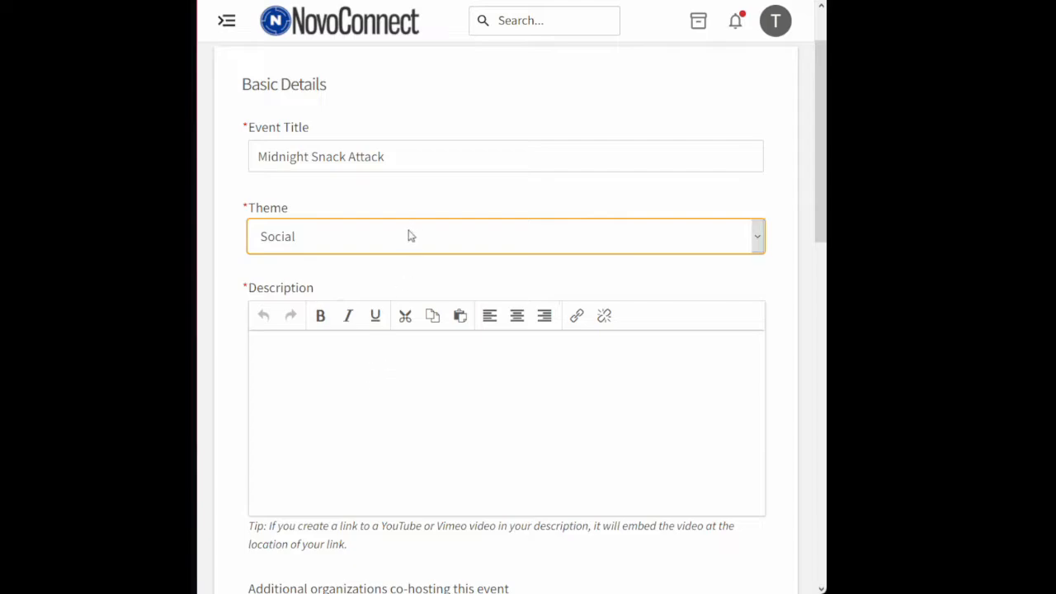
# Step: Enter the event description "We will be providing snack for peers to gather and socialize stress-free."
pyautogui.scroll(-2, 413, 271)
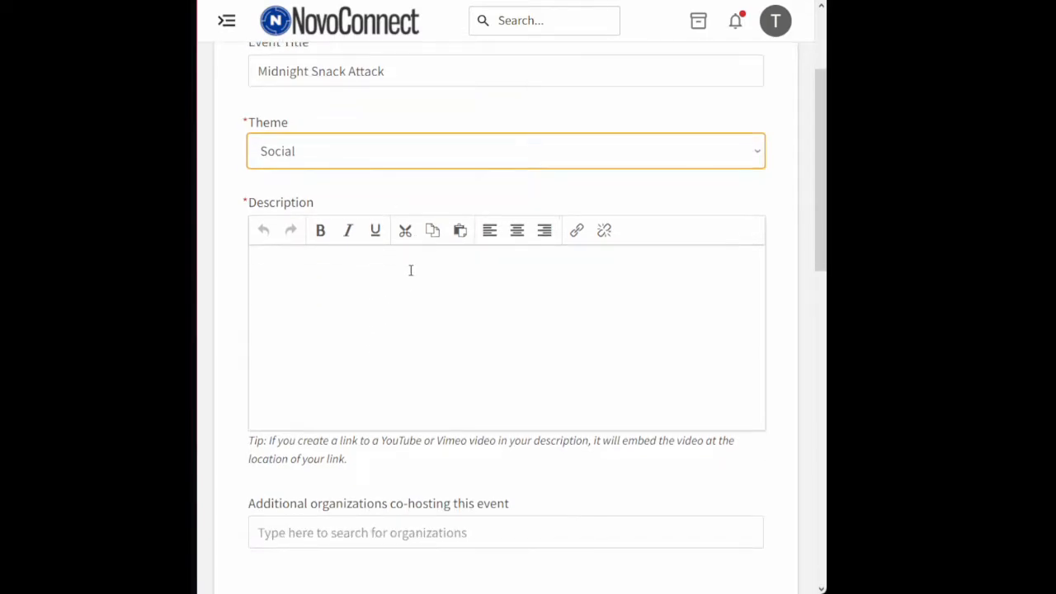
pyautogui.click(466, 323)
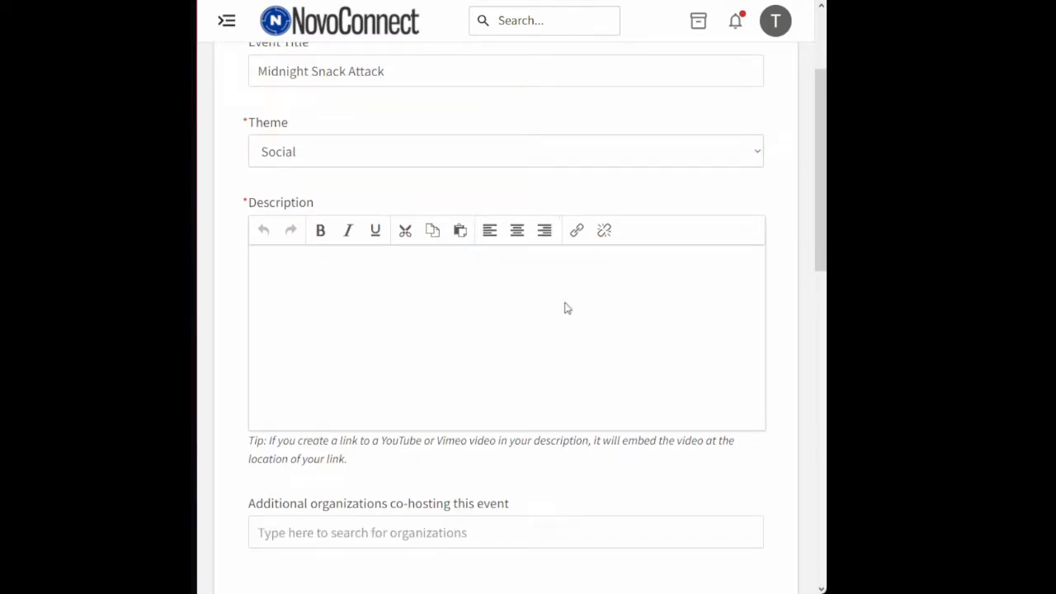
pyautogui.write('We will be providi')
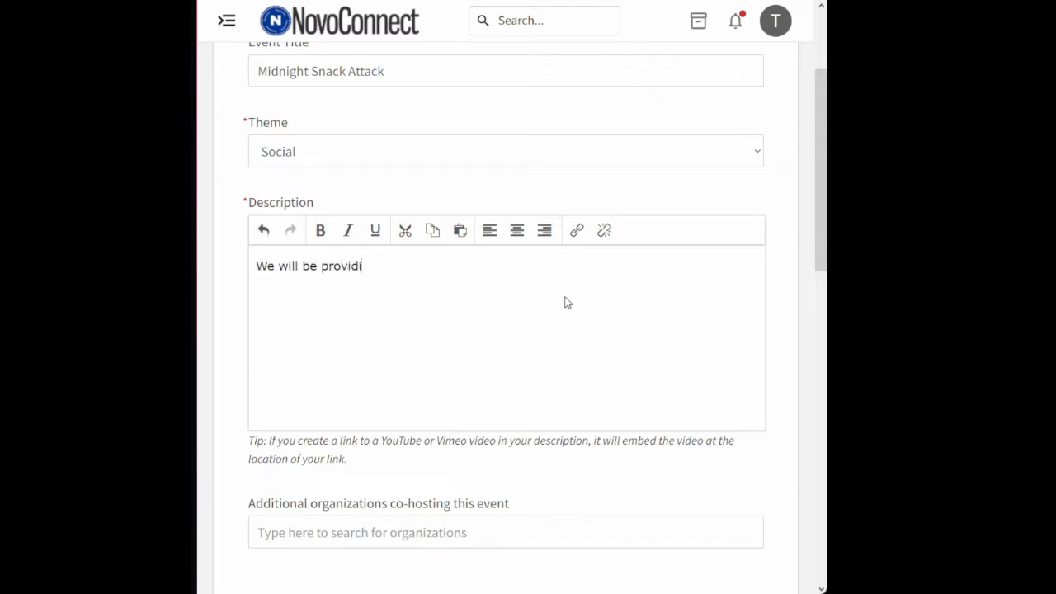
pyautogui.write('ng snack for peers ')
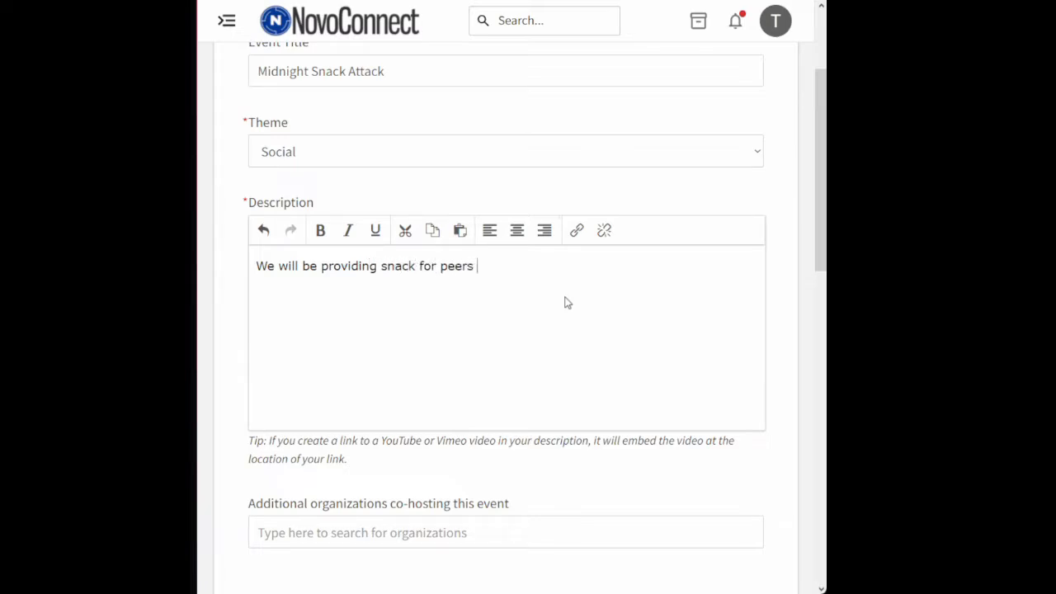
pyautogui.write('to gather and socia')
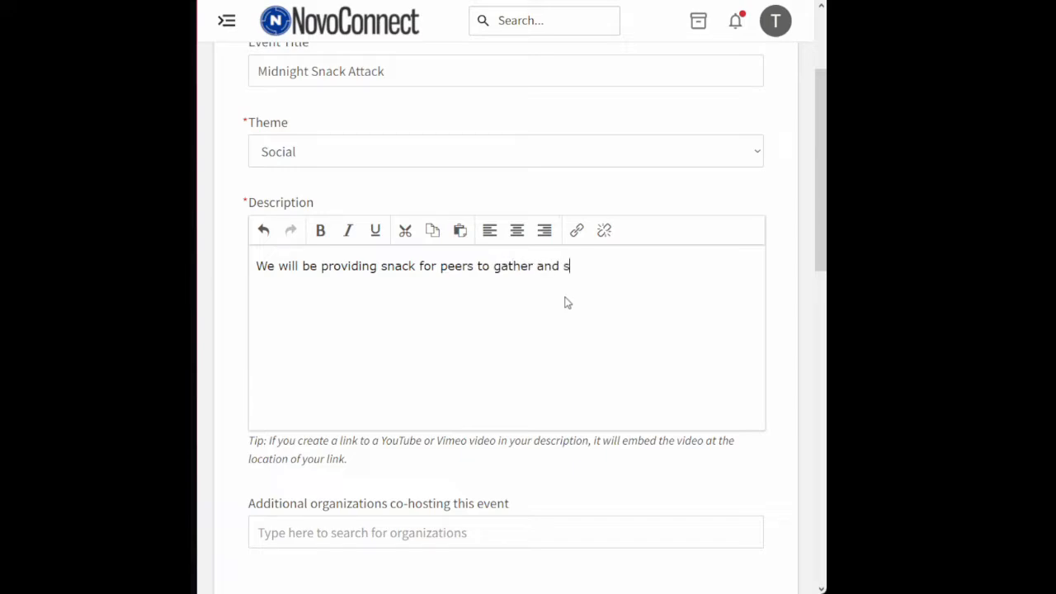
pyautogui.write('lize stress-free.')
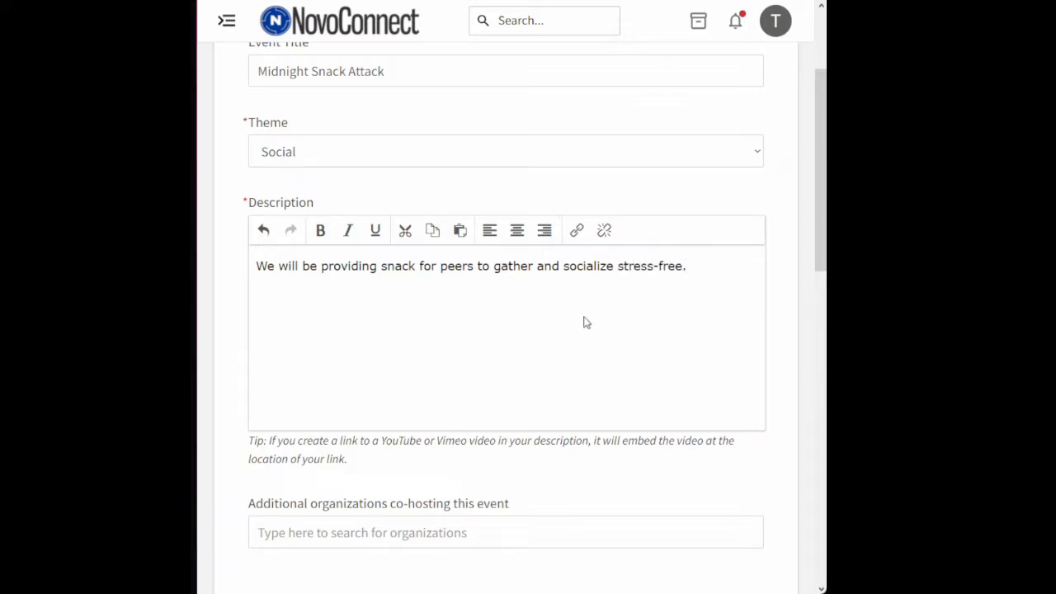
pyautogui.click(577, 231)
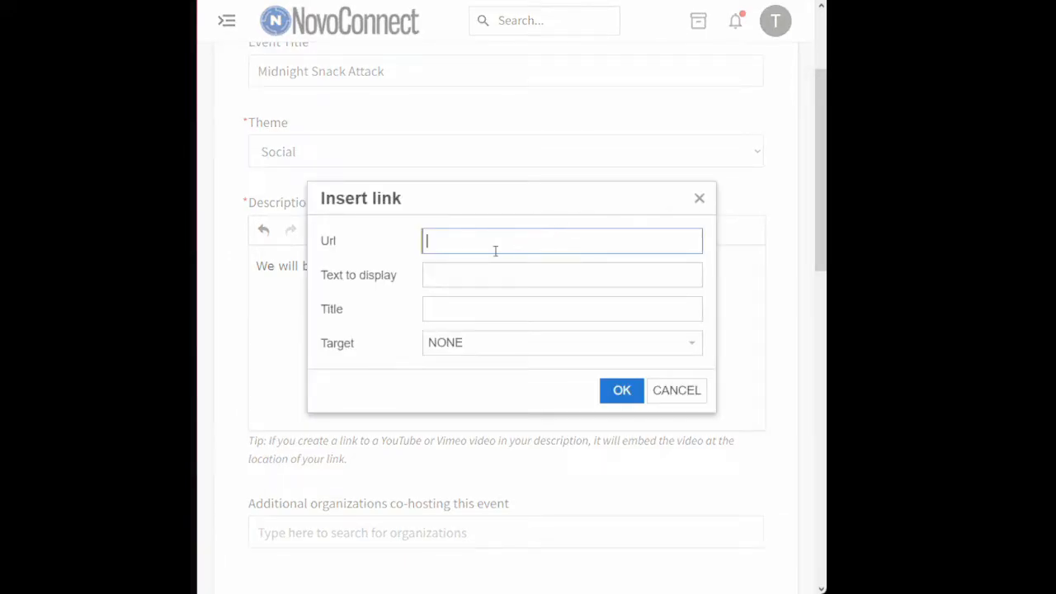
pyautogui.click(495, 249)
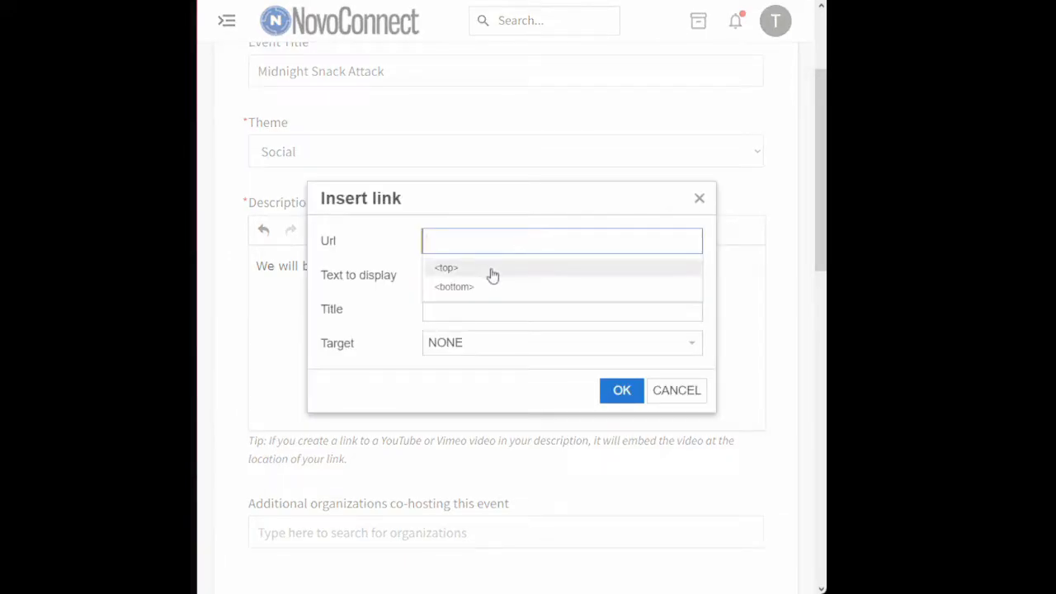
pyautogui.click(401, 274)
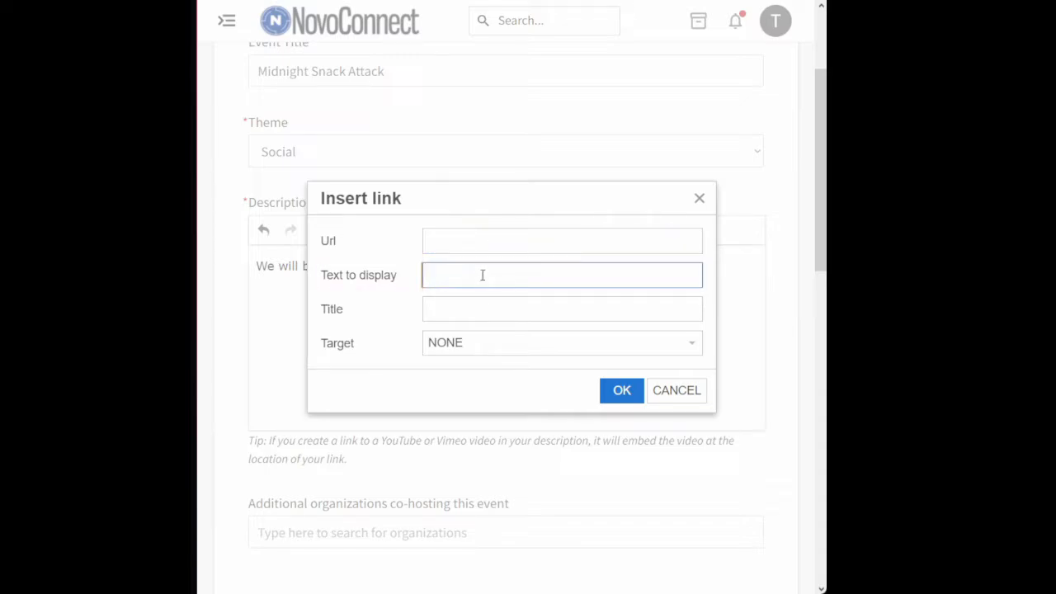
pyautogui.write('Link')
pyautogui.press('Tab')
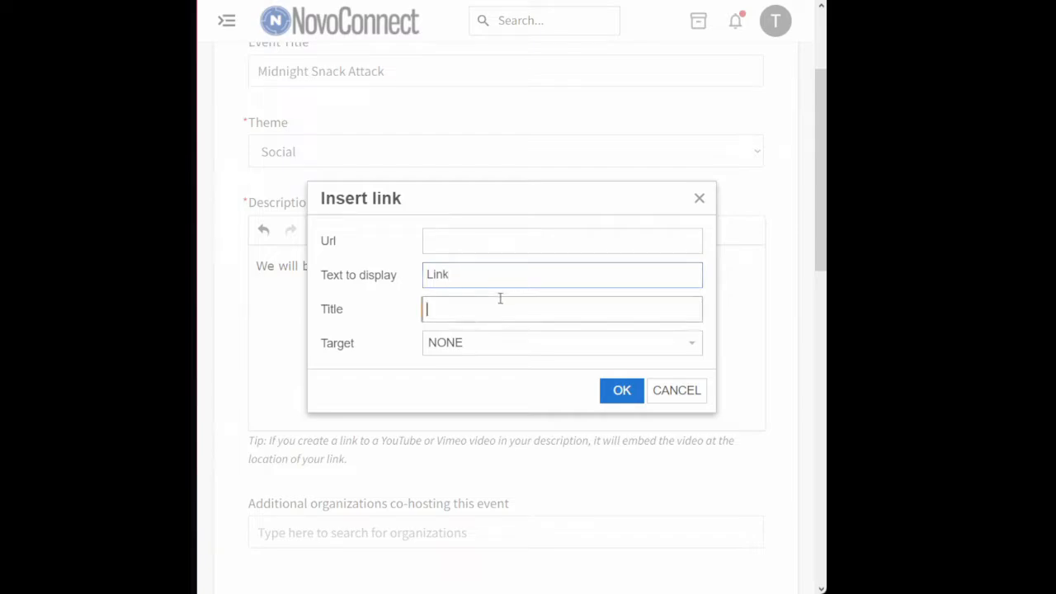
pyautogui.click(507, 345)
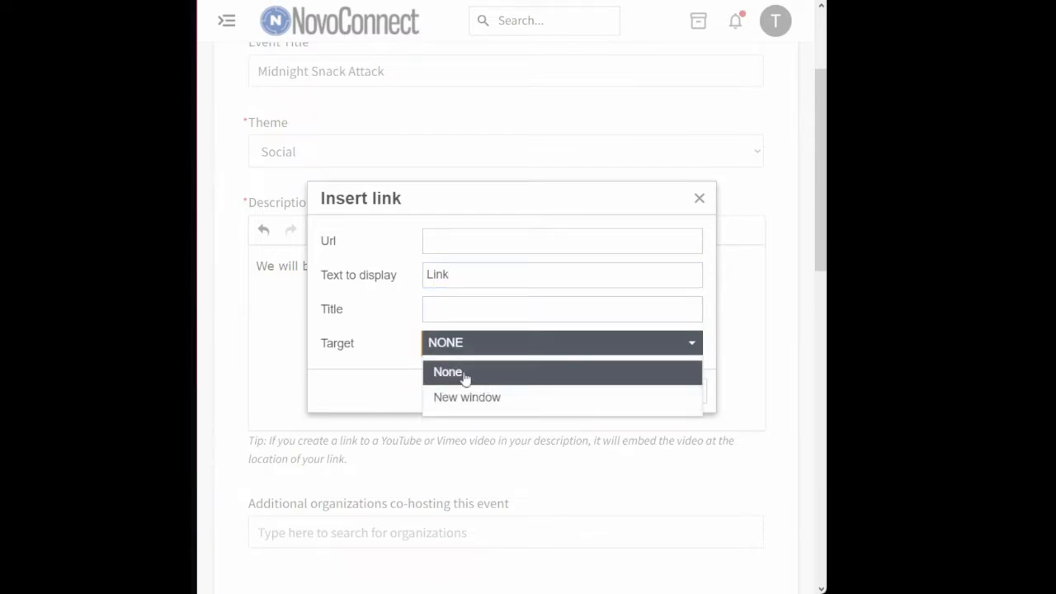
pyautogui.click(471, 397)
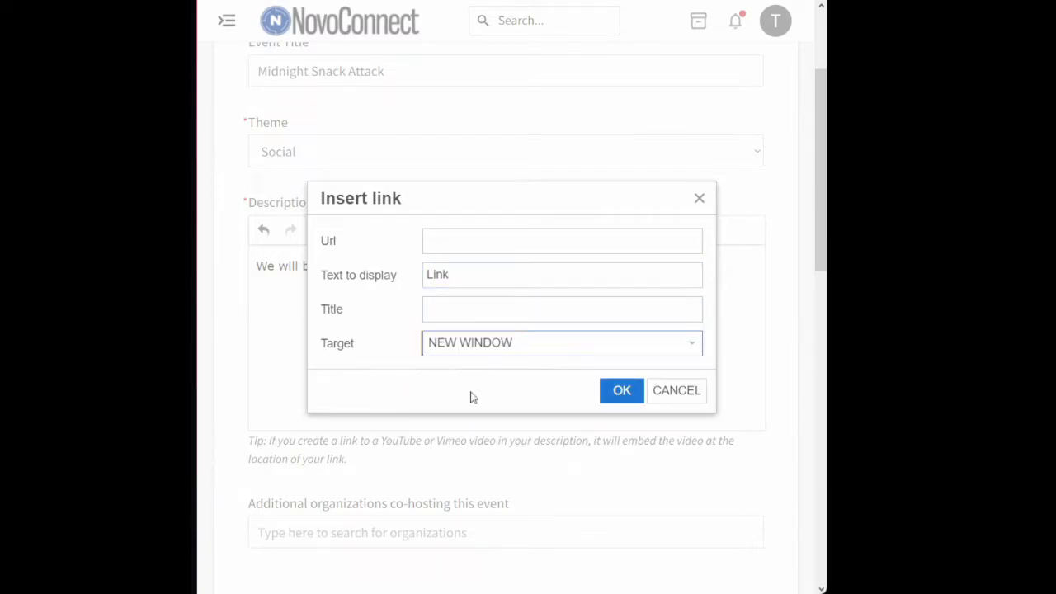
pyautogui.click(675, 390)
# Step: Try adding Acapellago and Students for Sensible Drug Policy as co-hosting organizations, and remove both again
pyautogui.scroll(-2, 489, 363)
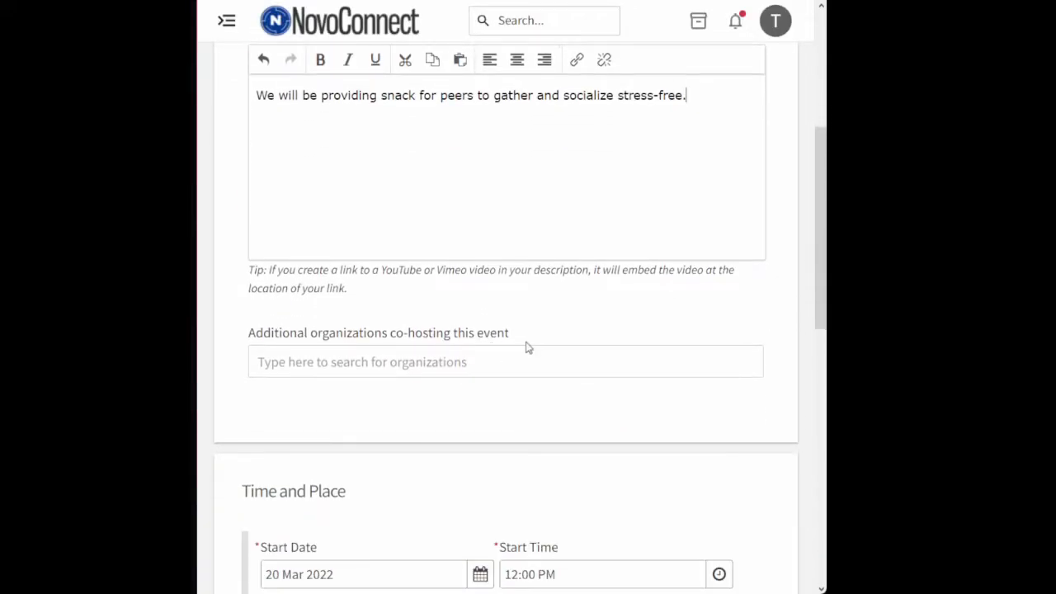
pyautogui.scroll(-1, 516, 301)
pyautogui.click(505, 276)
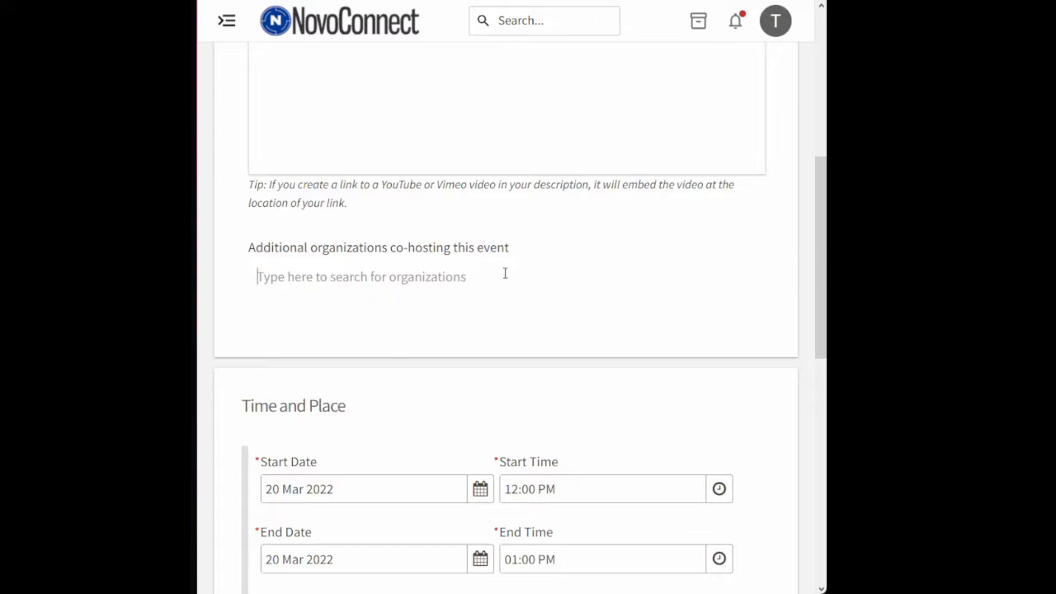
pyautogui.write('Acap')
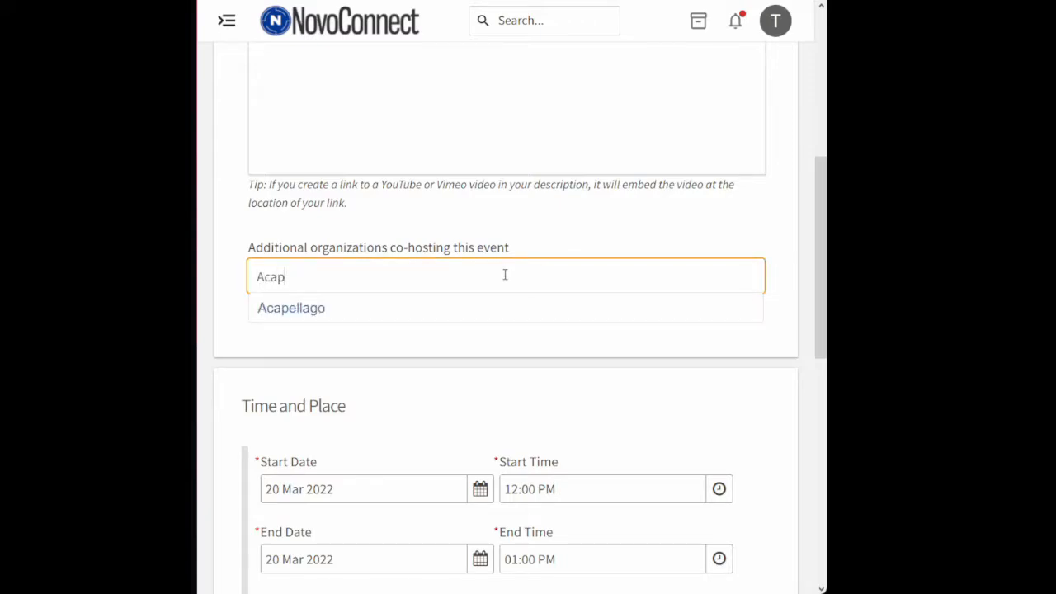
pyautogui.click(501, 305)
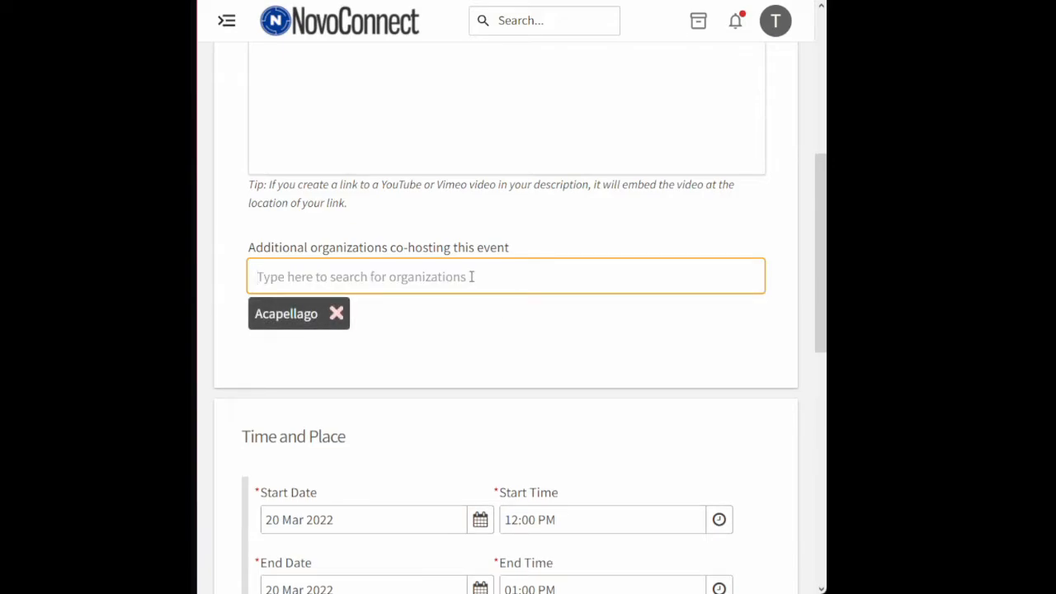
pyautogui.write('B')
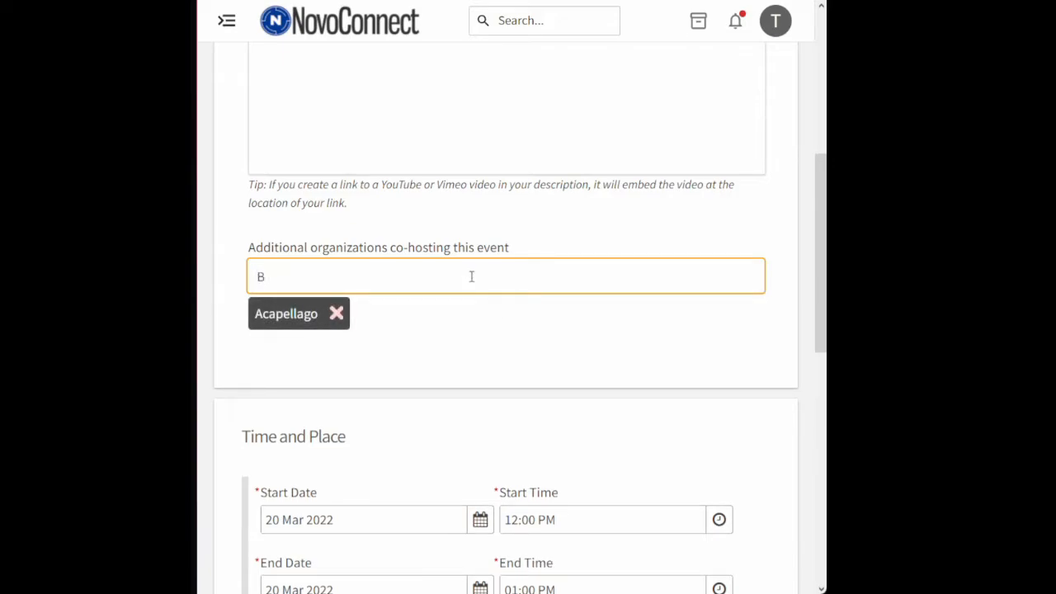
pyautogui.write('l')
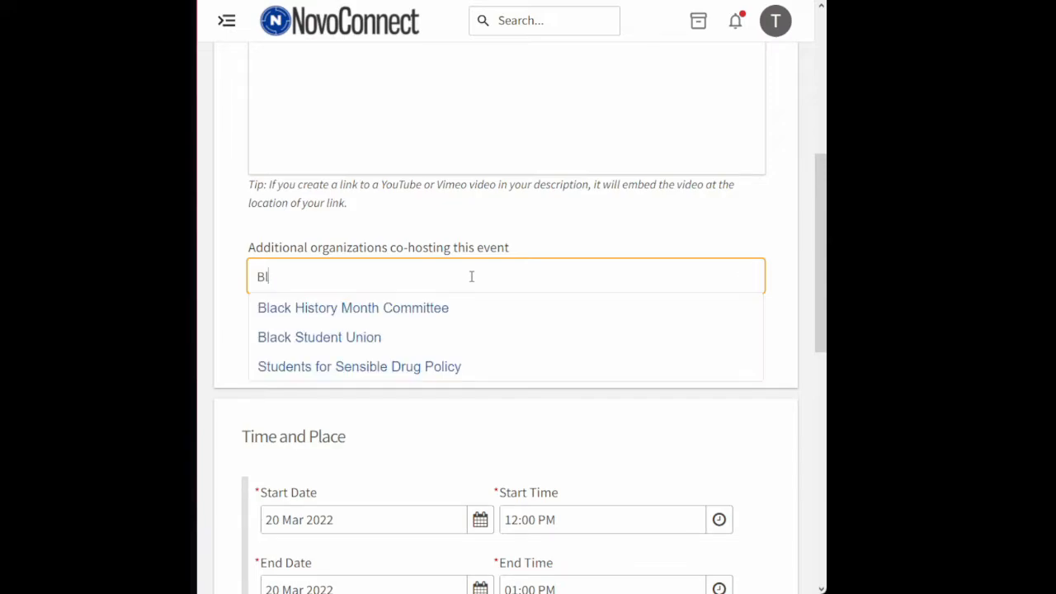
pyautogui.click(477, 368)
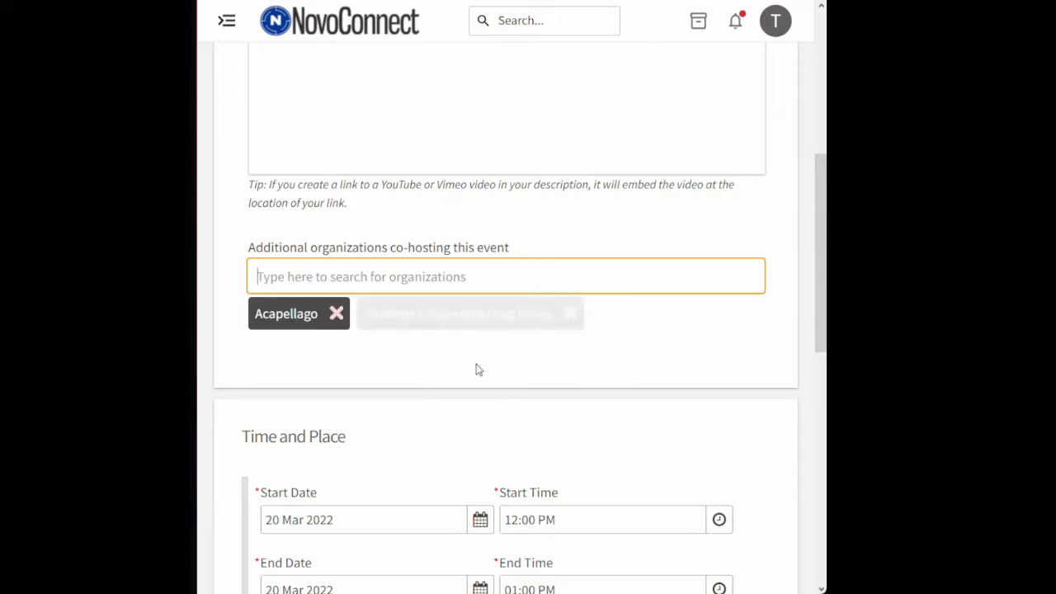
pyautogui.click(344, 321)
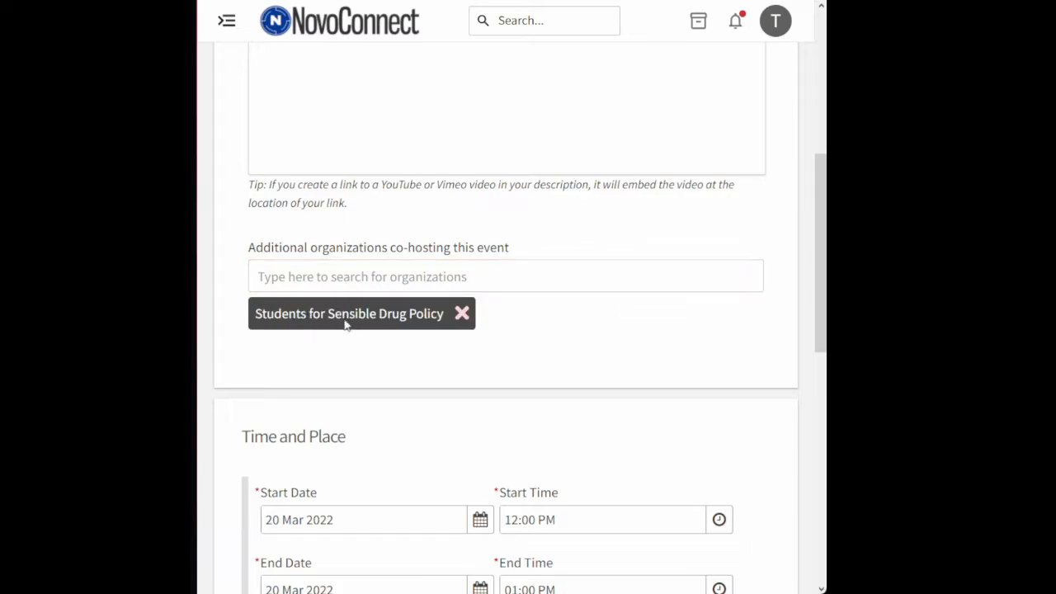
pyautogui.click(461, 316)
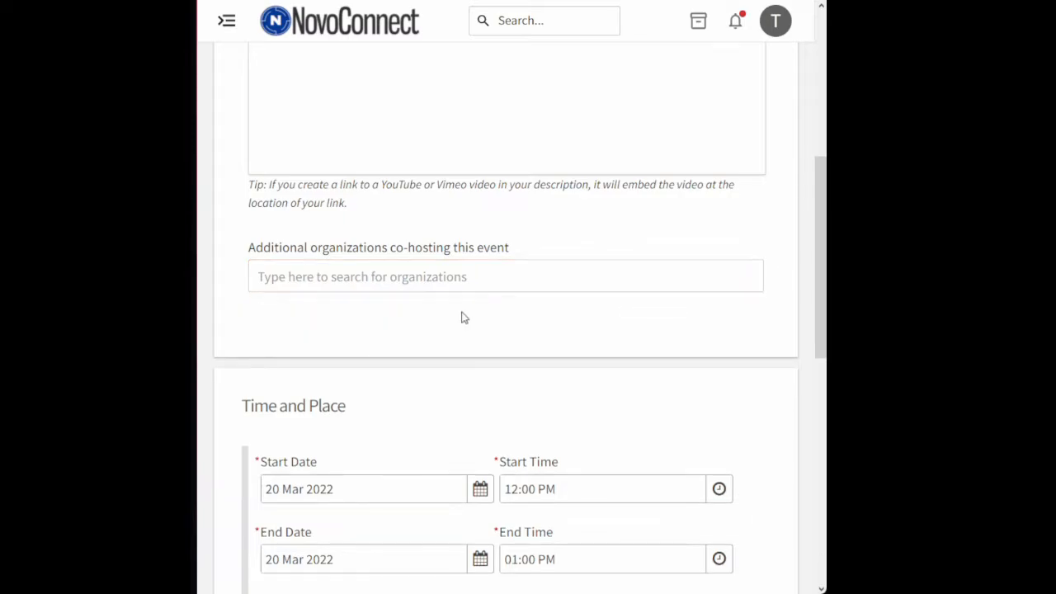
# Step: Add Anarchy Deathsticks as an additional organization co-hosting the event
pyautogui.click(463, 283)
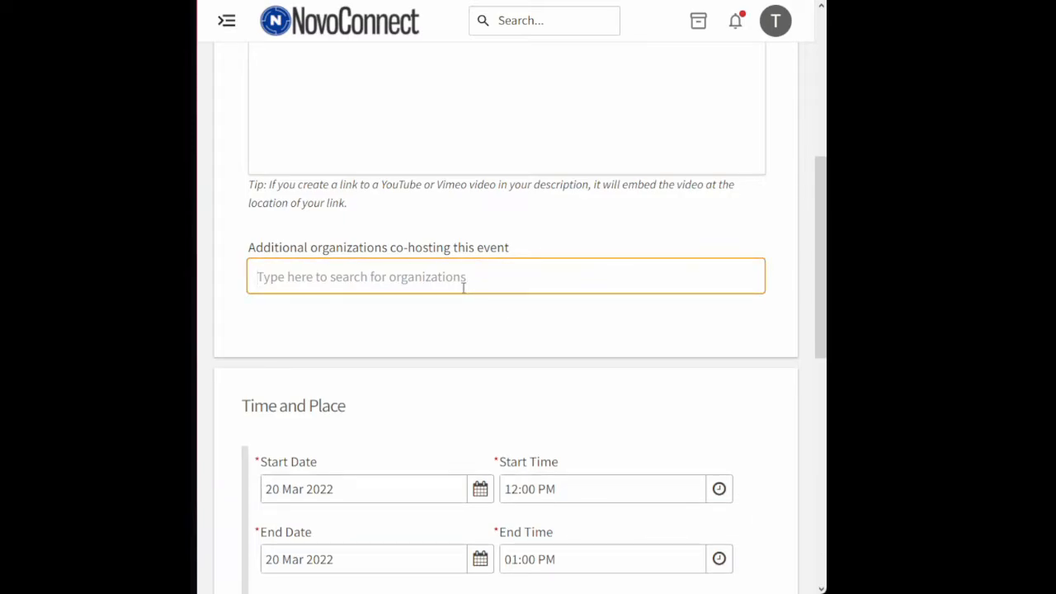
pyautogui.write('Anarchy')
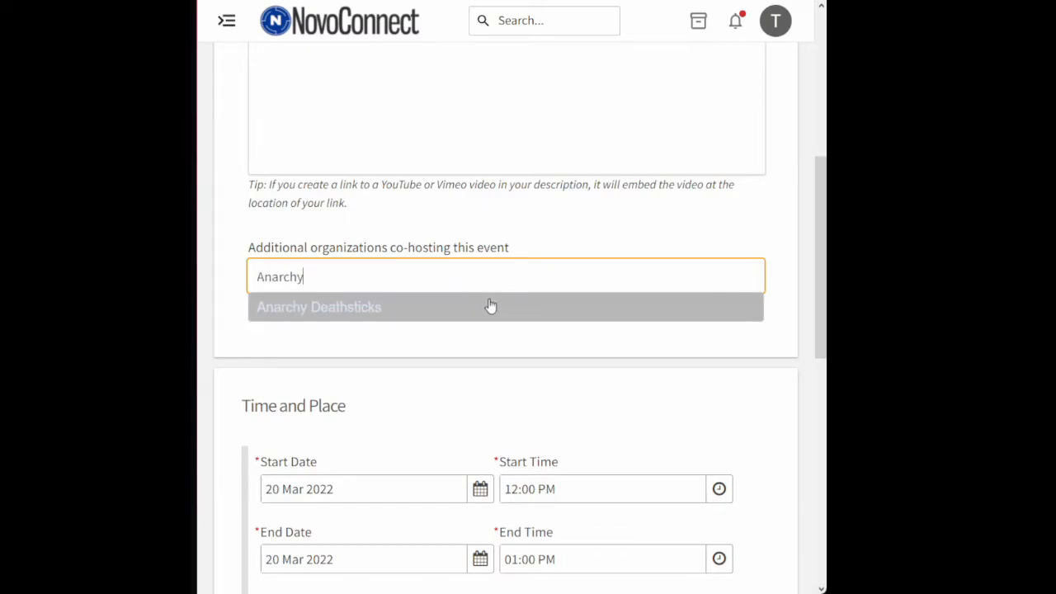
pyautogui.click(490, 306)
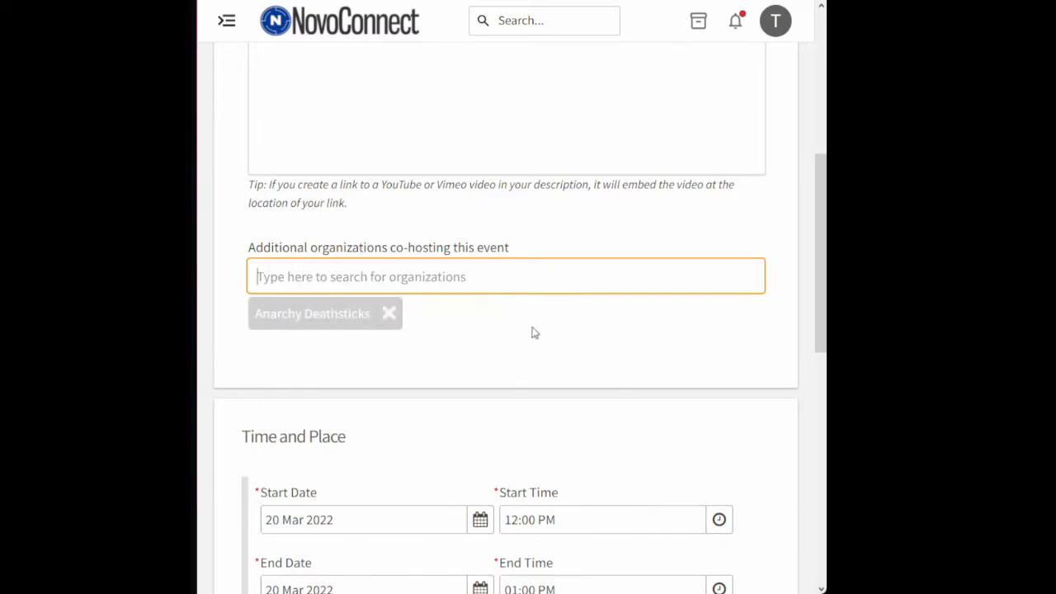
# Step: Set the event's start date to 22 Mar 2022
pyautogui.scroll(-1, 497, 221)
pyautogui.scroll(-3, 497, 221)
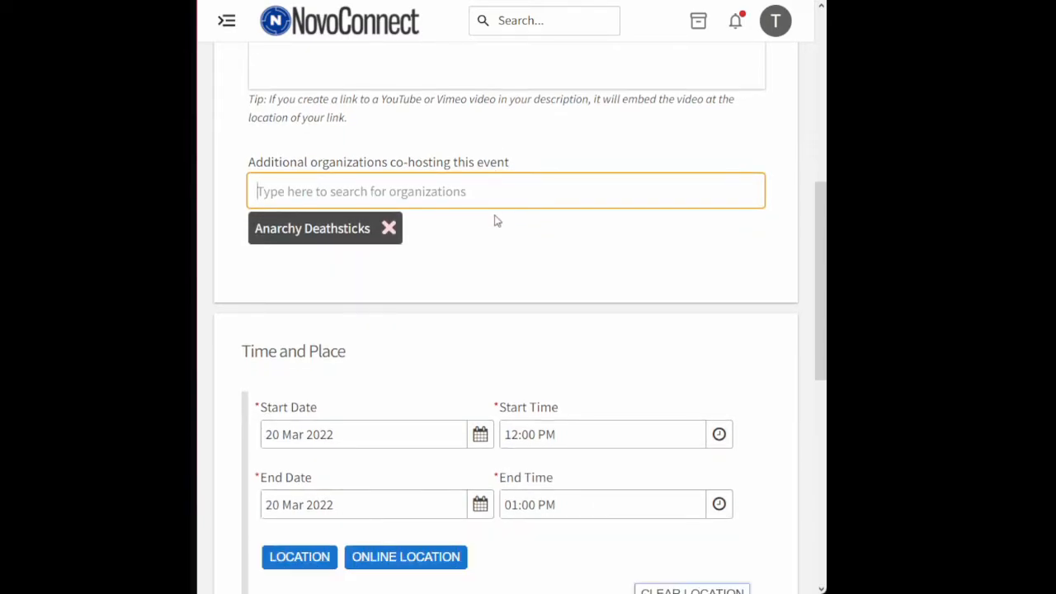
pyautogui.scroll(-1, 495, 218)
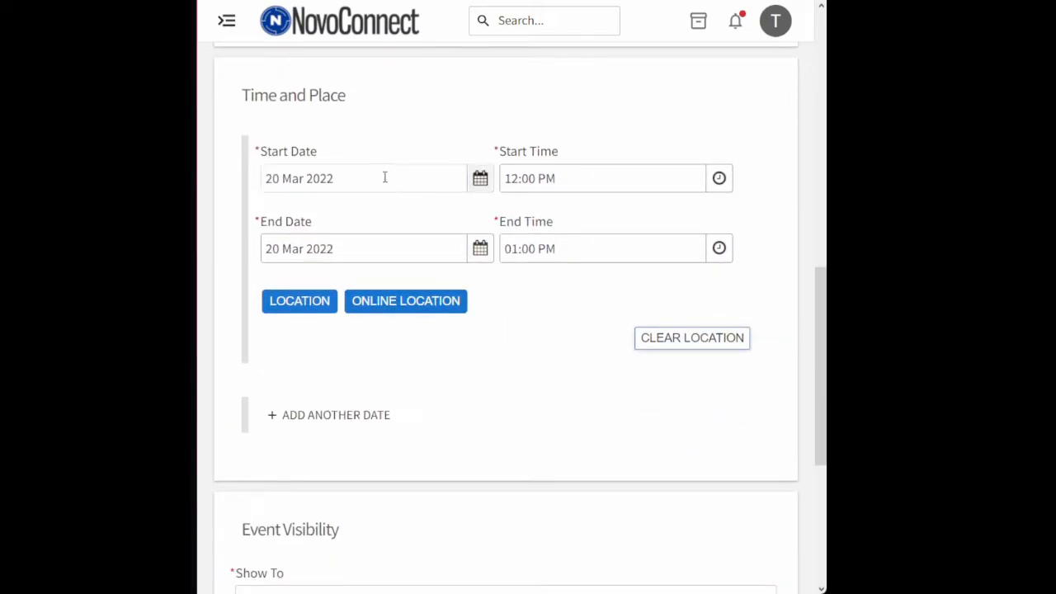
pyautogui.click(485, 181)
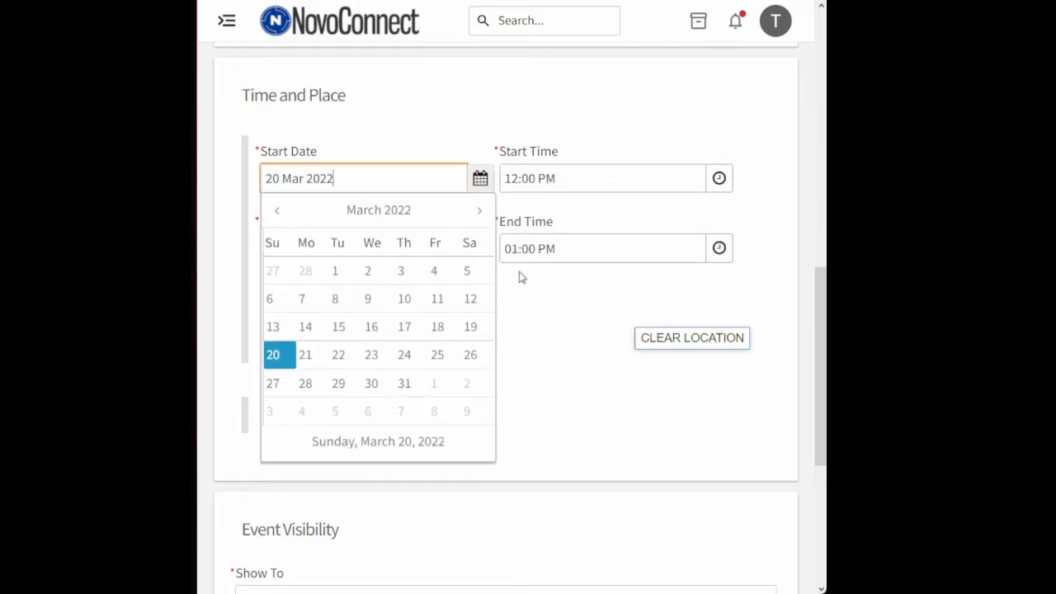
pyautogui.click(341, 354)
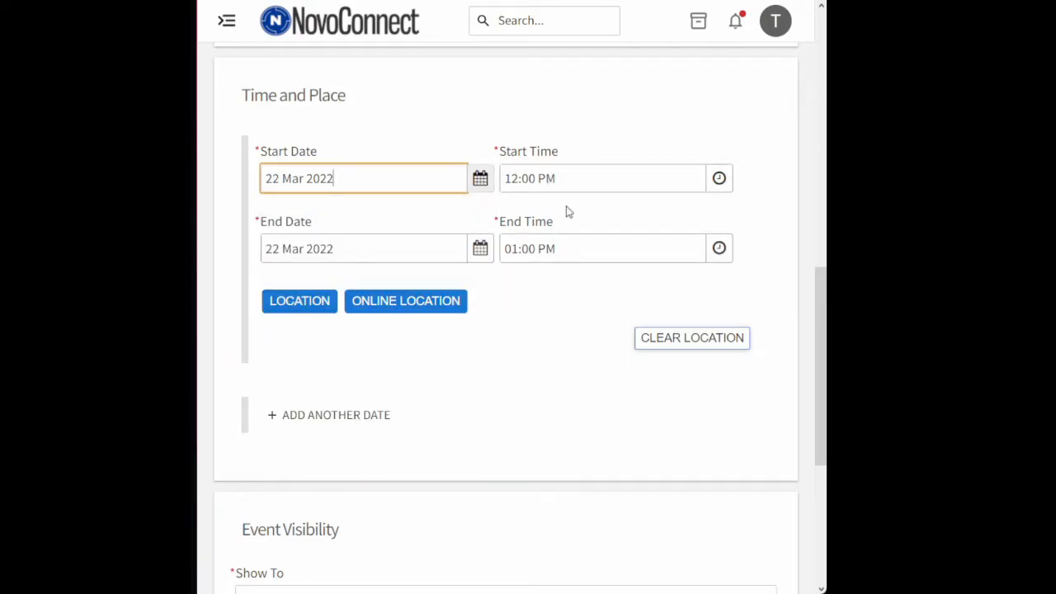
# Step: Set the event's start time to 04:10 PM
pyautogui.click(719, 181)
pyautogui.scroll(-7, 600, 293)
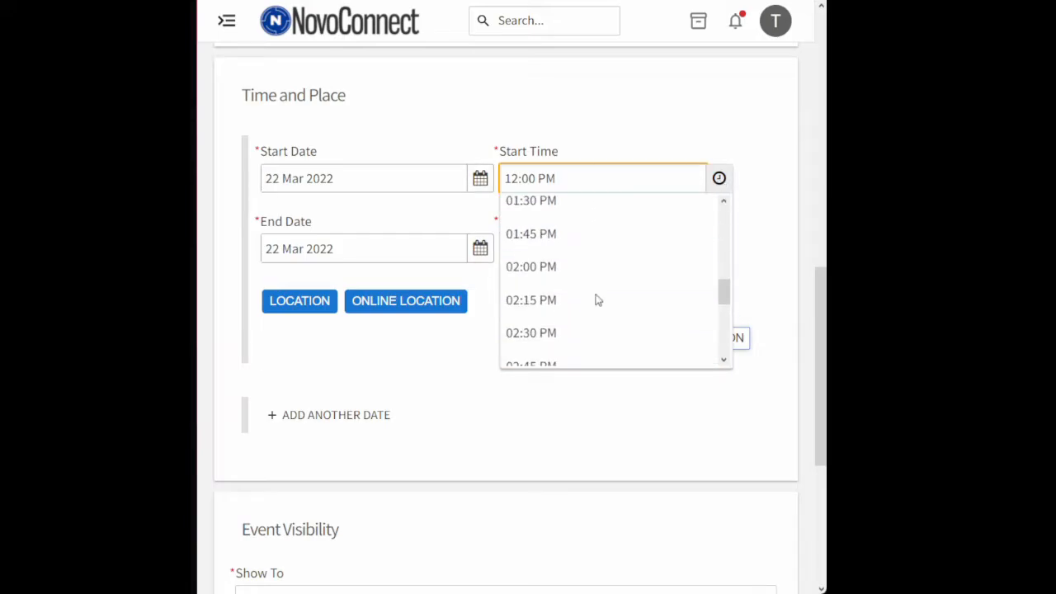
pyautogui.click(586, 289)
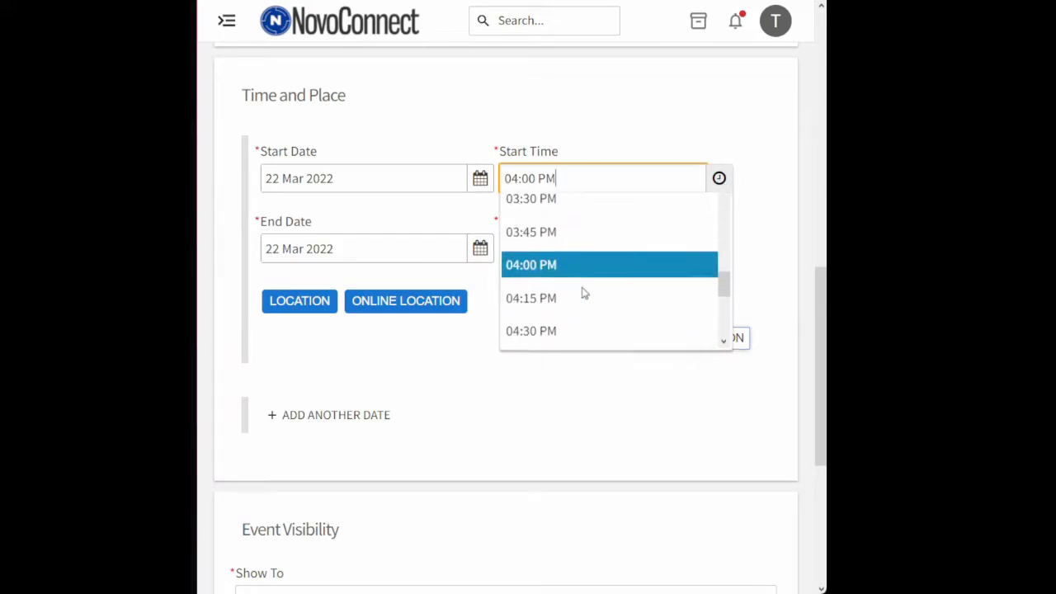
pyautogui.click(528, 183)
pyautogui.press('BackSpace')
pyautogui.write('3')
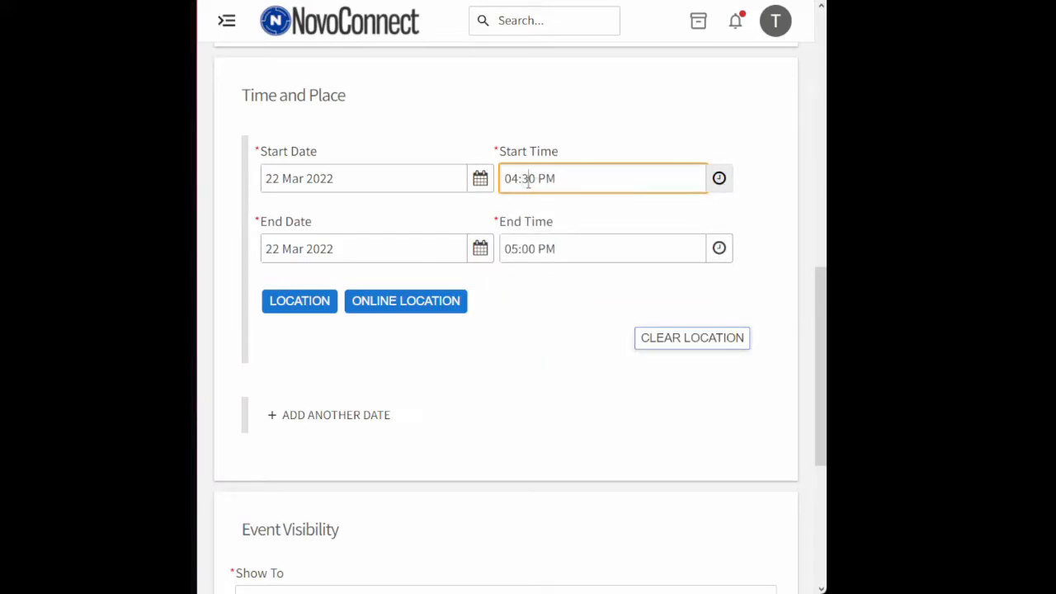
pyautogui.press('BackSpace')
pyautogui.write('1')
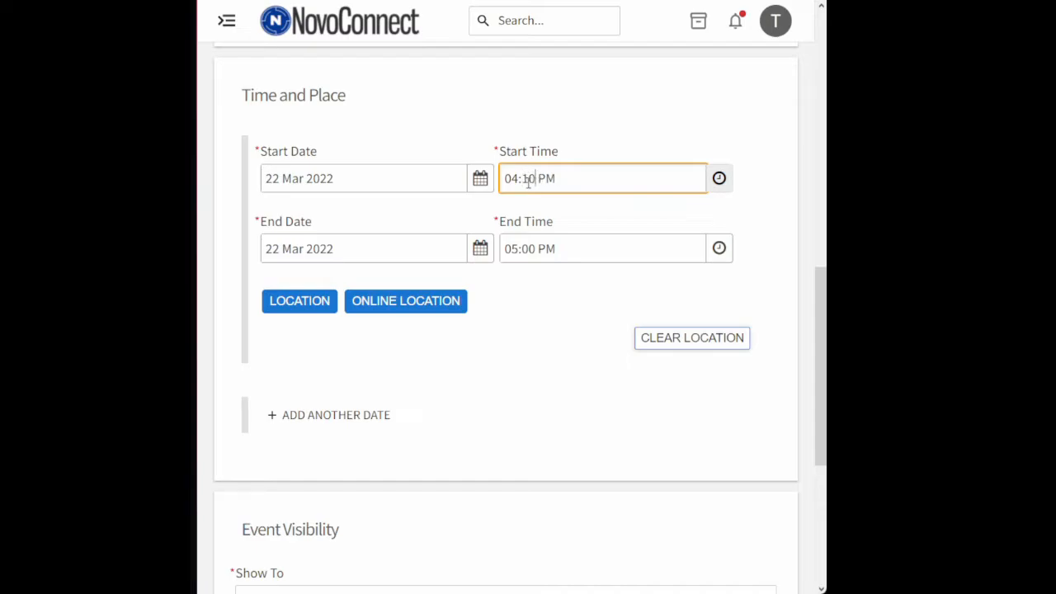
# Step: Set the event's end date to 24 Mar 2022 and its end time to 05:23 PM
pyautogui.click(421, 249)
pyautogui.click(404, 419)
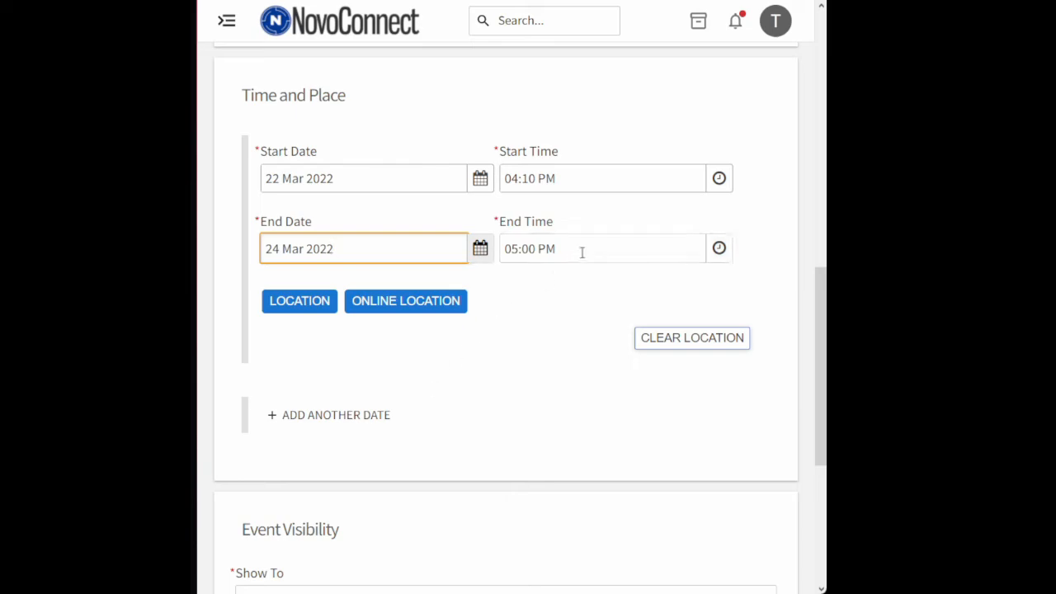
pyautogui.click(629, 248)
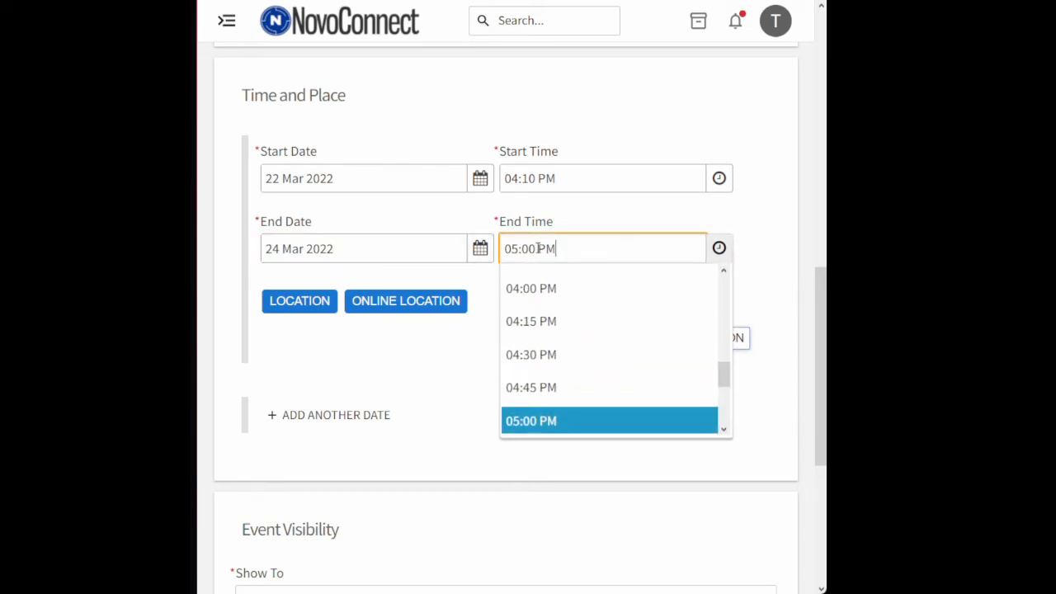
pyautogui.moveTo(538, 248); pyautogui.dragTo(503, 252)
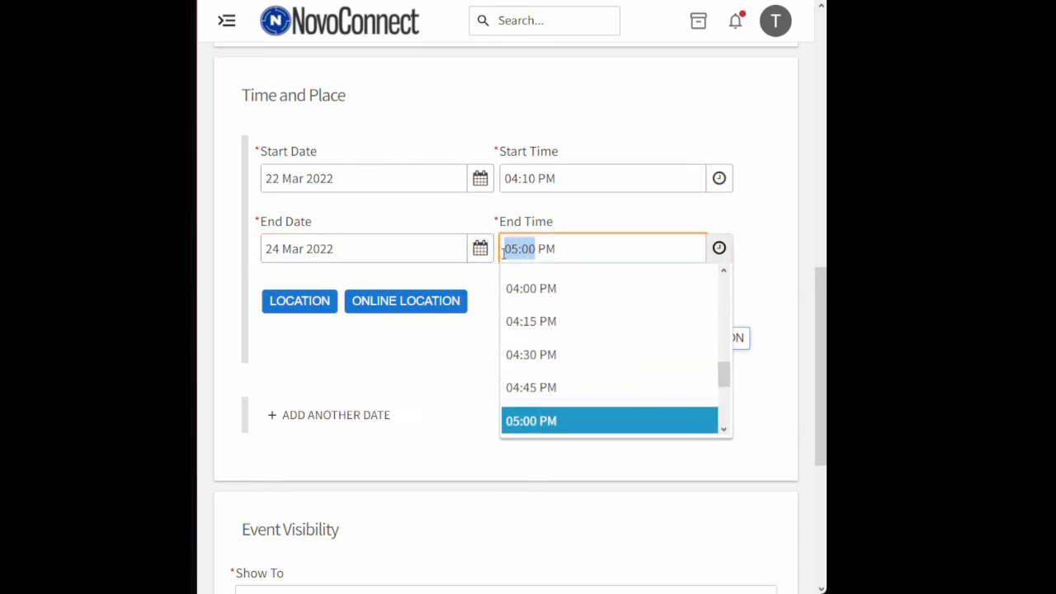
pyautogui.write('5:')
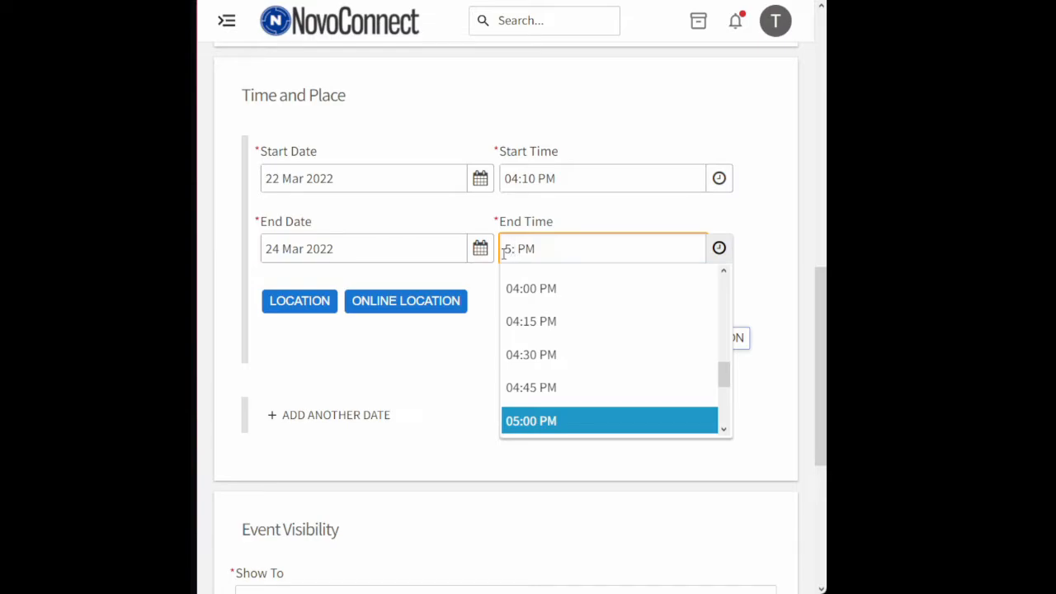
pyautogui.write('23')
pyautogui.click(457, 372)
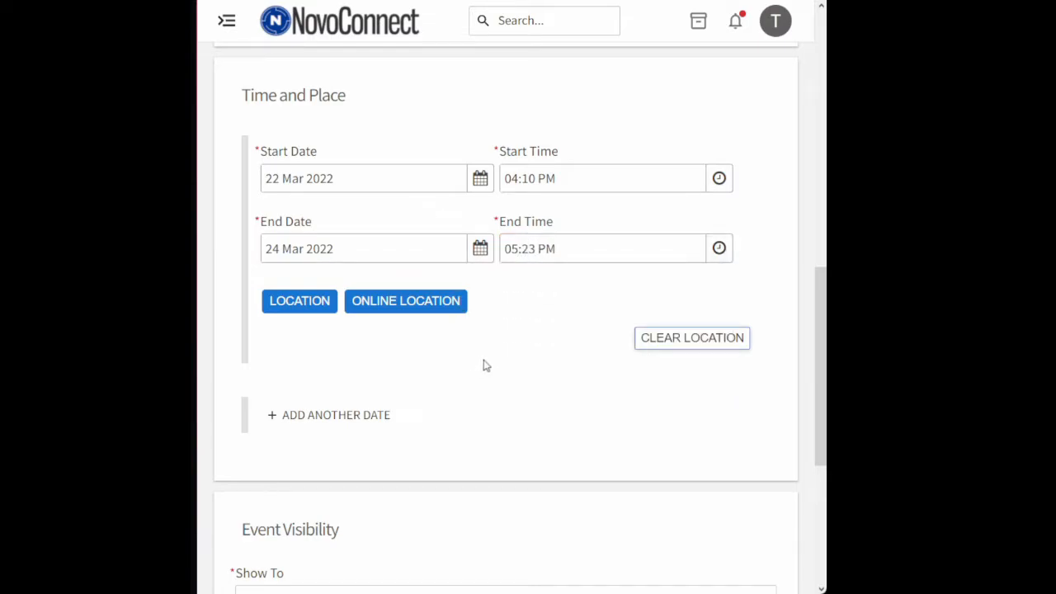
# Step: Start adding a physical location for the event and name it "Sudakoff"
pyautogui.scroll(-1, 564, 314)
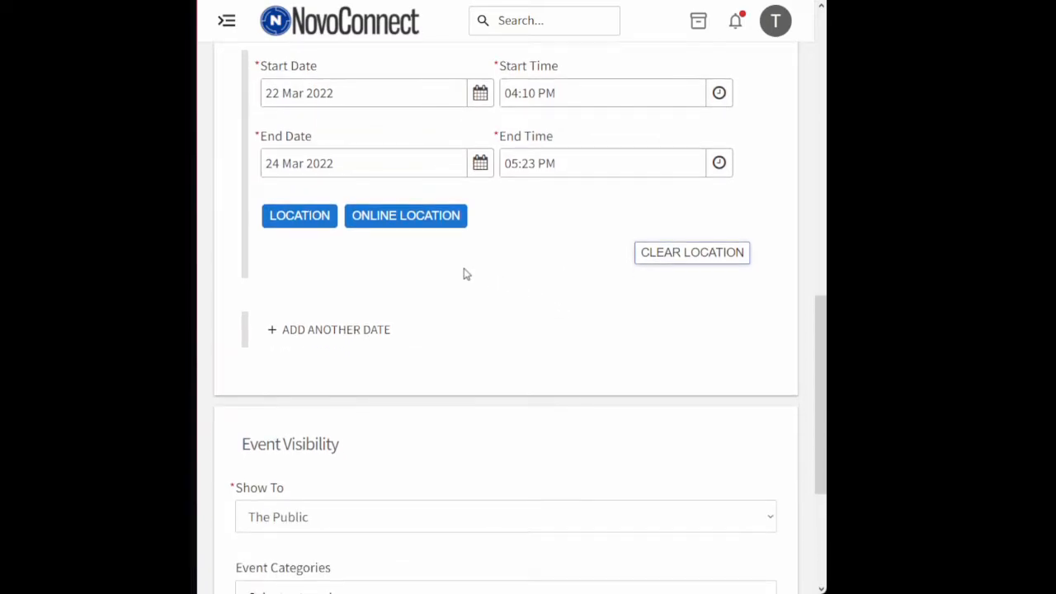
pyautogui.click(302, 216)
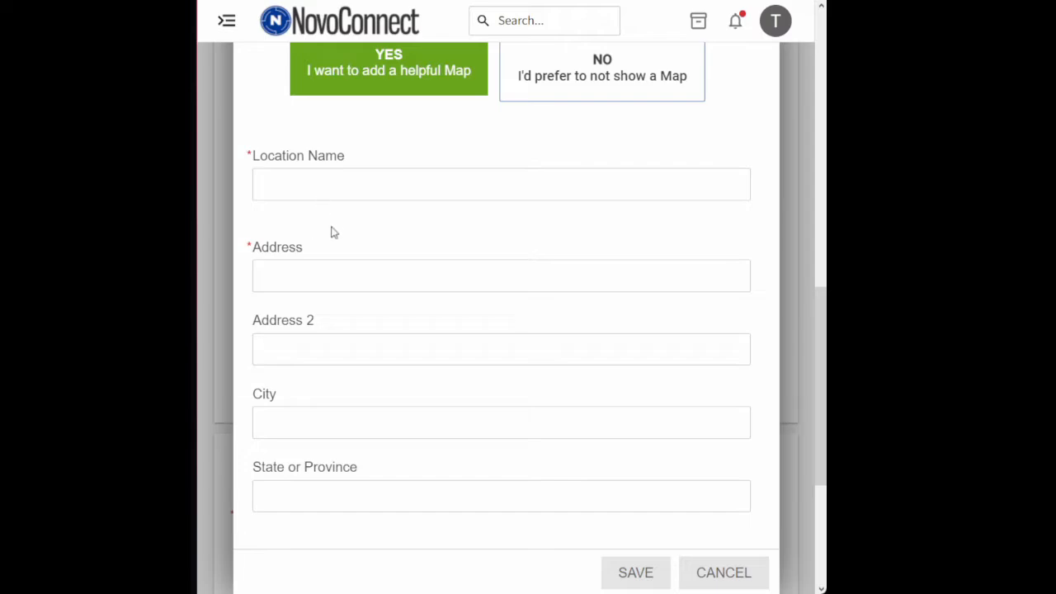
pyautogui.click(356, 192)
pyautogui.write('Sudakoff')
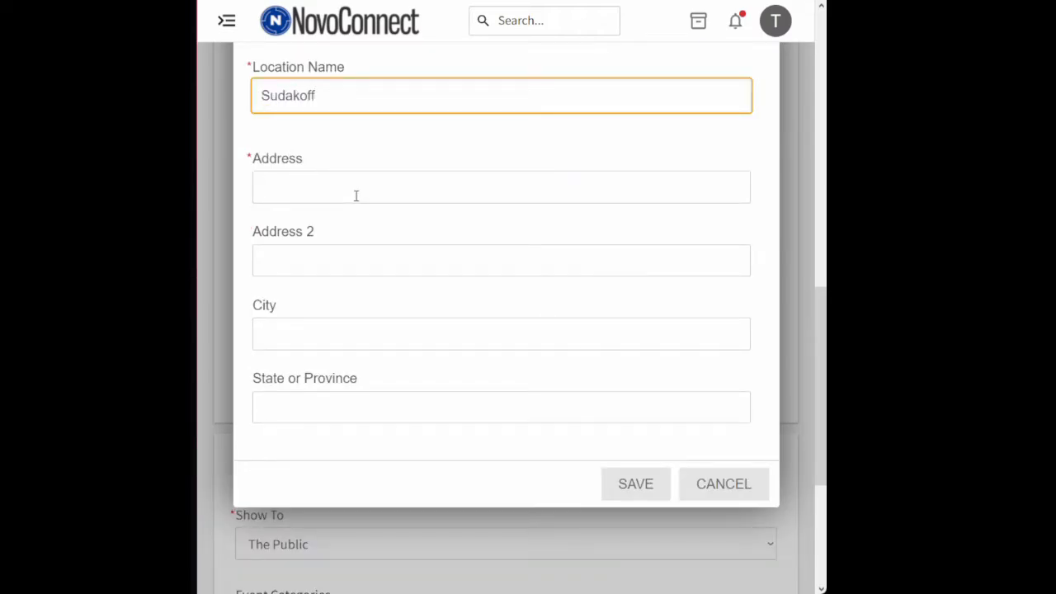
# Step: Enter the venue's street address in the location details
pyautogui.click(356, 196)
pyautogui.write('5')
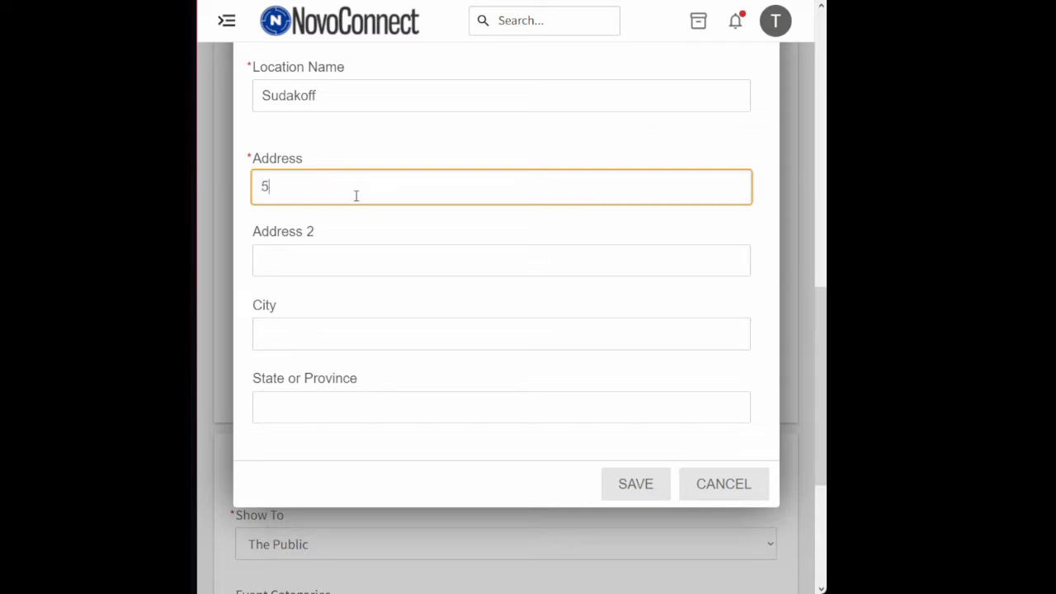
pyautogui.write('845 General Dougher P')
pyautogui.press('Tab')
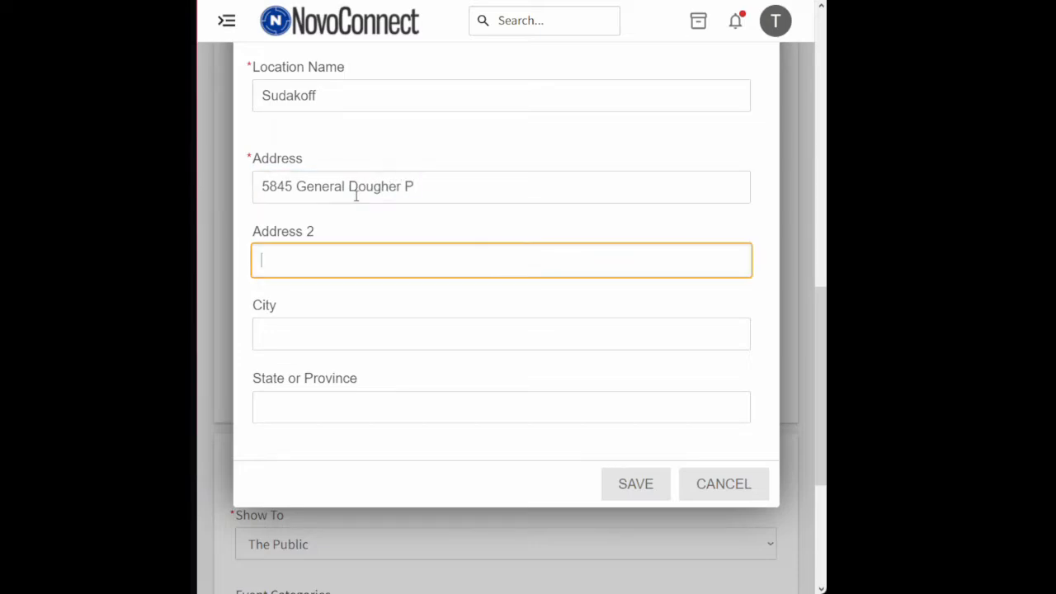
pyautogui.scroll(1, 356, 195)
pyautogui.click(429, 263)
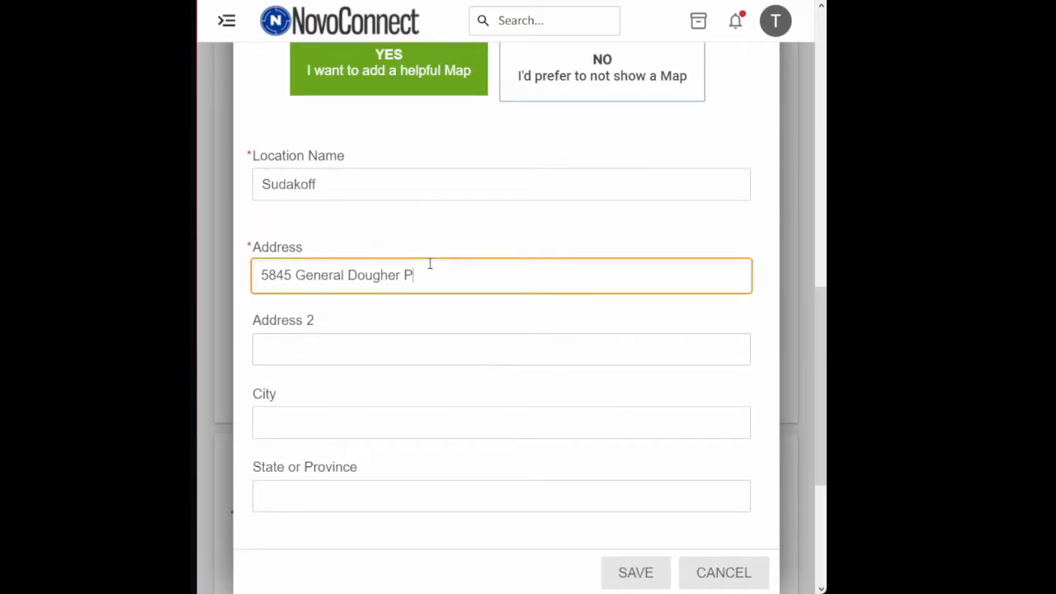
pyautogui.write('l')
pyautogui.scroll(-1, 430, 263)
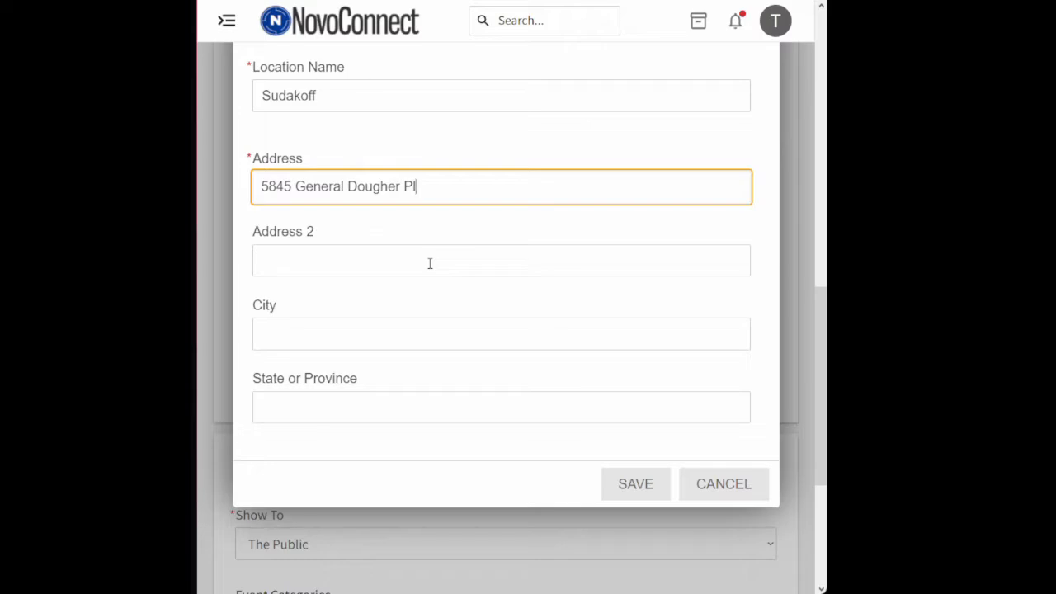
# Step: Set the venue's city to Sarasota and its state to Florida
pyautogui.click(375, 334)
pyautogui.write('S')
pyautogui.scroll(1, 375, 337)
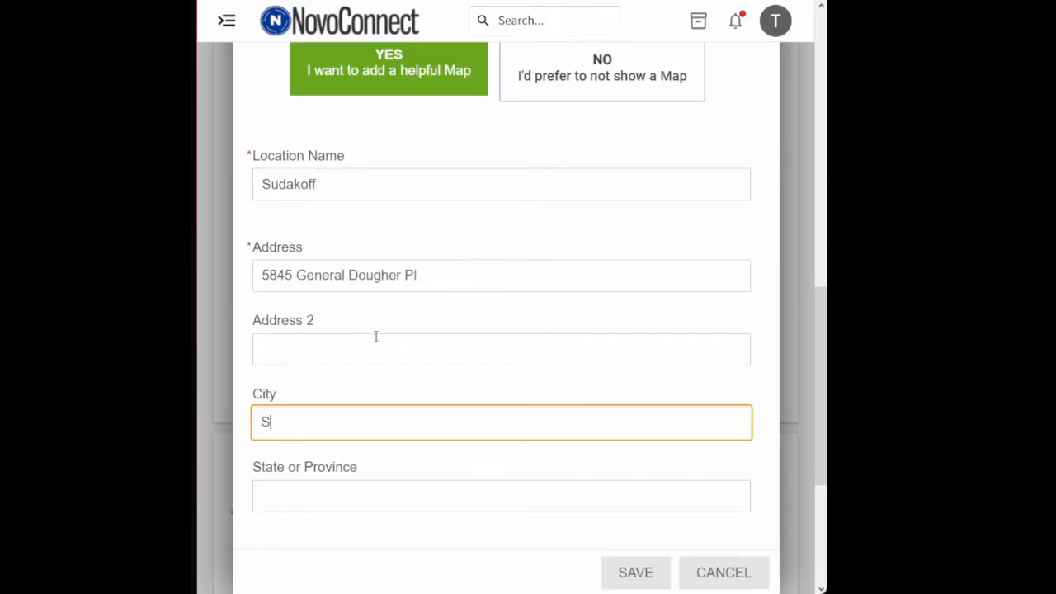
pyautogui.write('arasota')
pyautogui.scroll(-1, 375, 336)
pyautogui.click(439, 400)
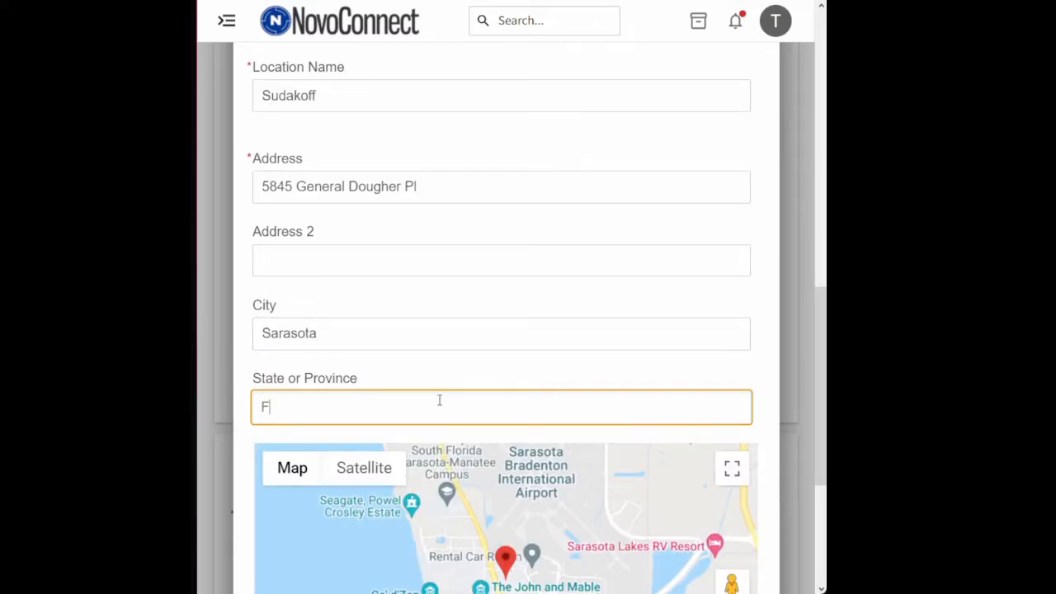
pyautogui.write('Florida')
pyautogui.scroll(-3, 561, 316)
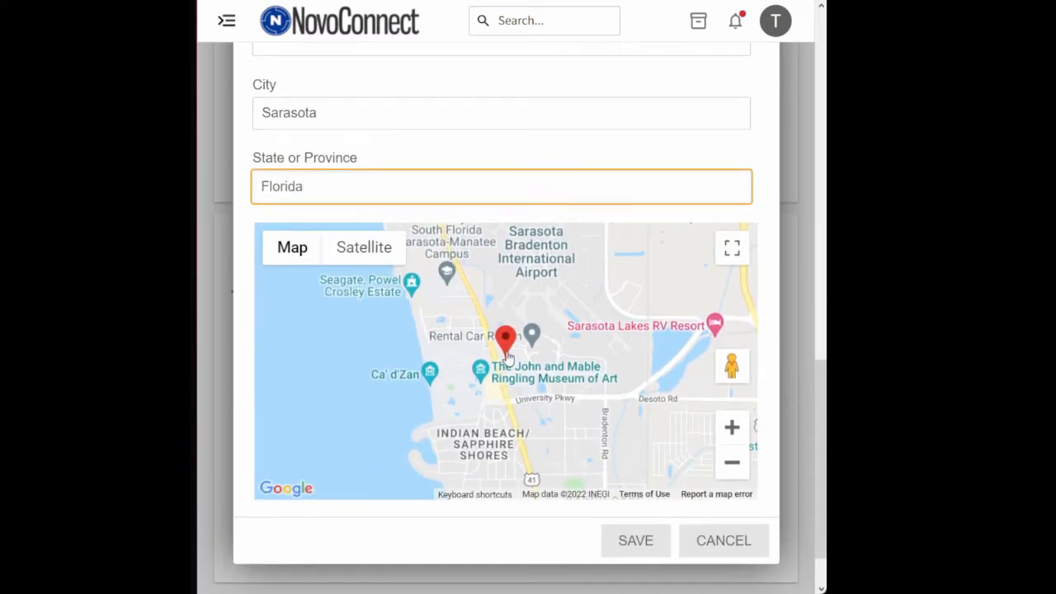
# Step: Save the Sudakoff location and add an additional event date running from 29 Mar 2022 to 31 Mar 2022
pyautogui.click(620, 548)
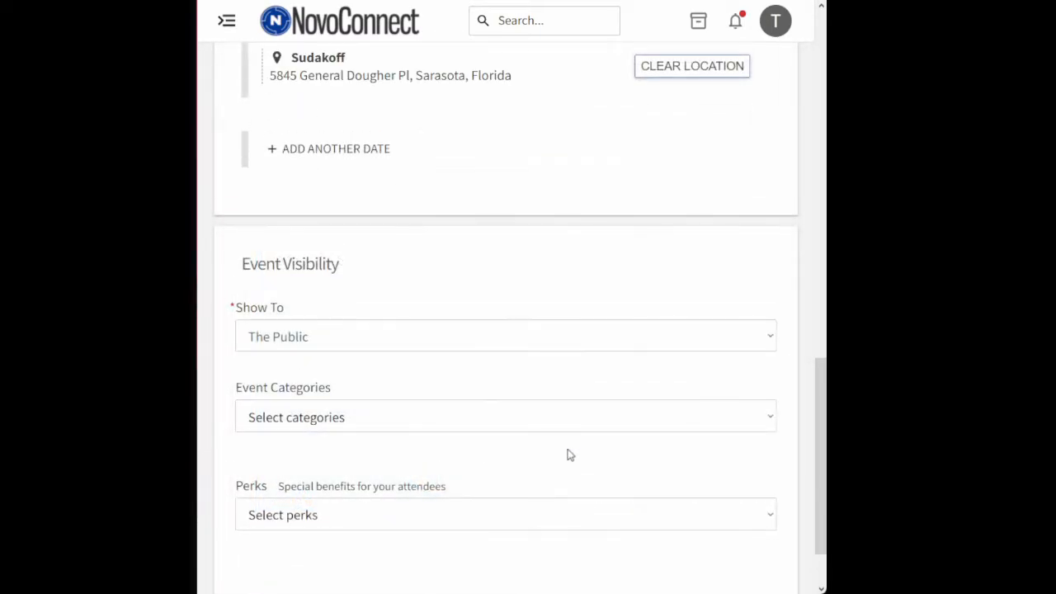
pyautogui.scroll(2, 536, 267)
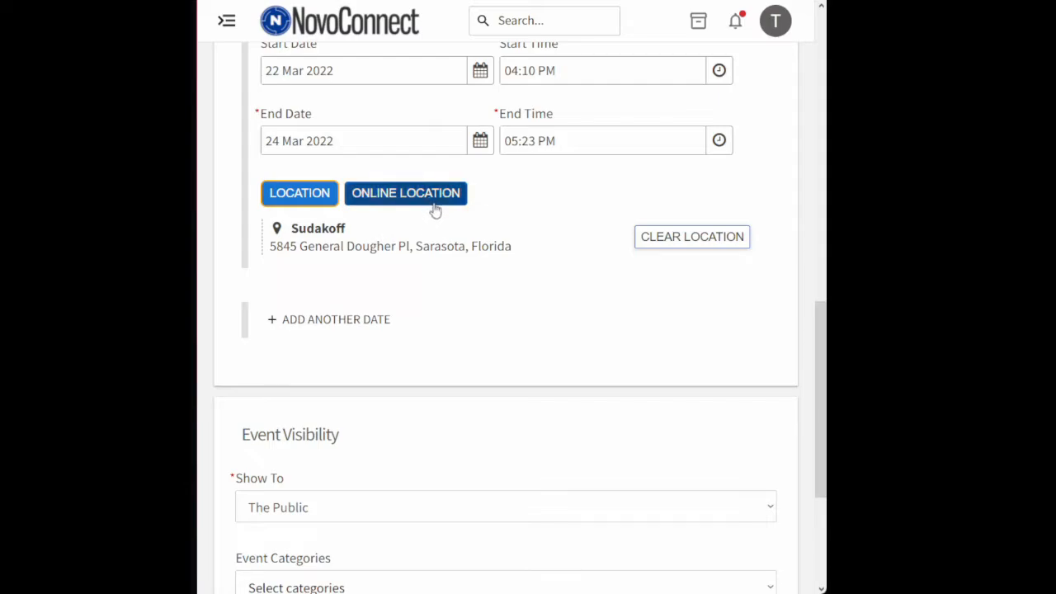
pyautogui.scroll(-1, 454, 229)
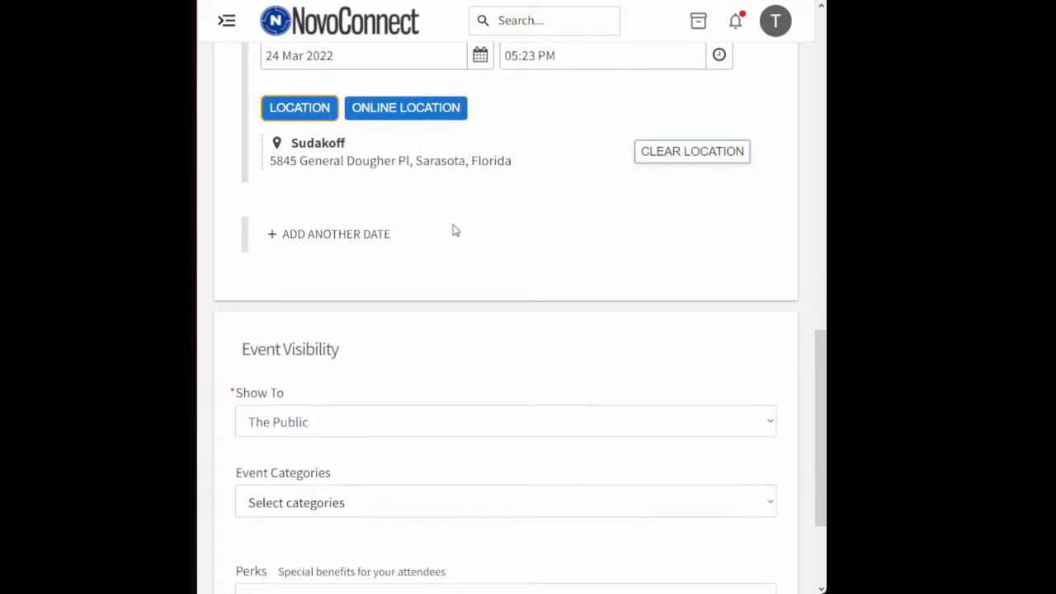
pyautogui.click(384, 237)
pyautogui.click(405, 273)
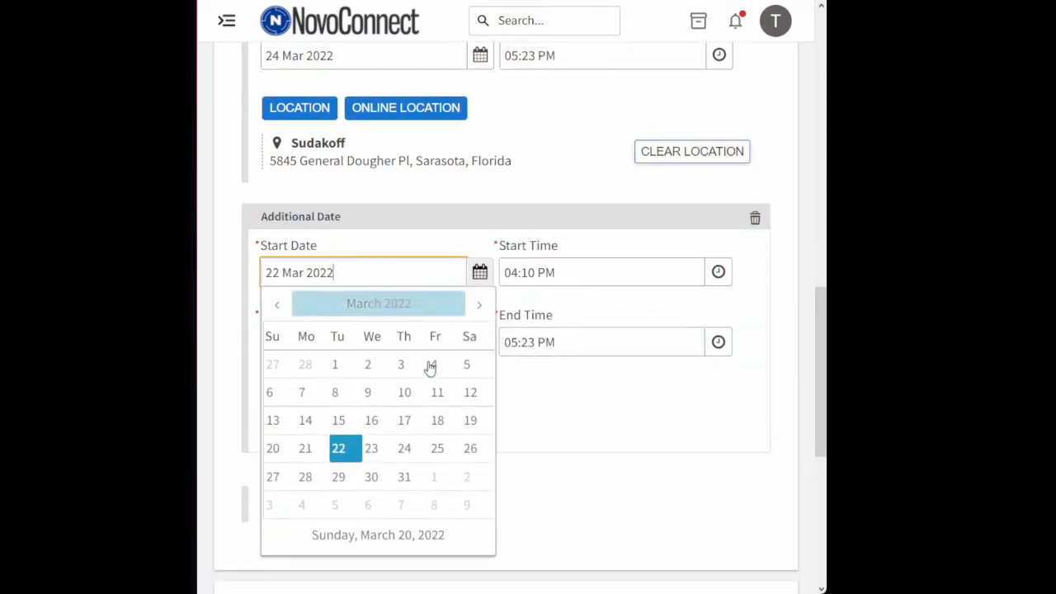
pyautogui.click(339, 477)
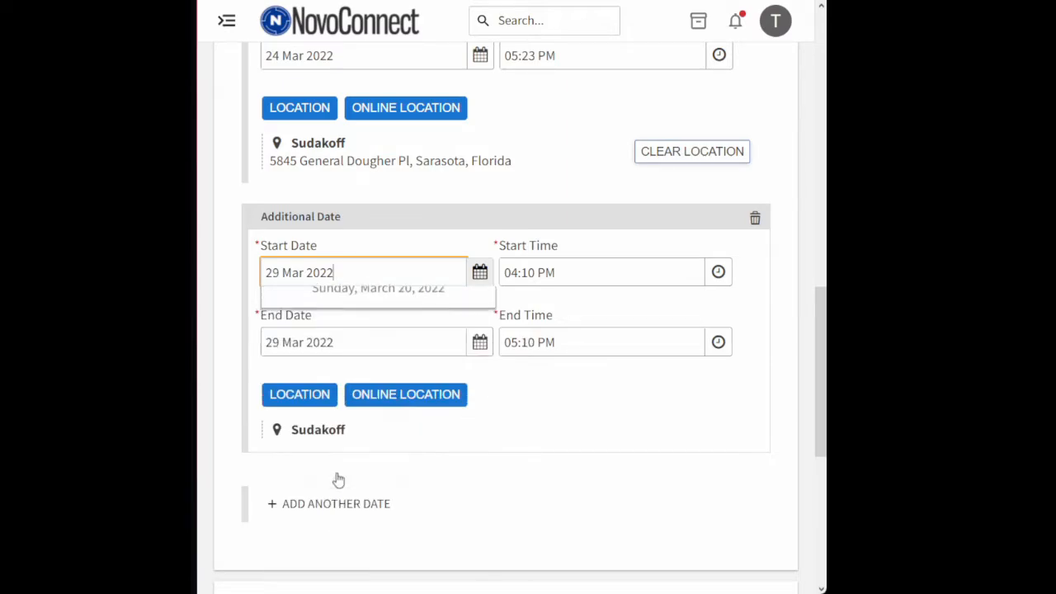
pyautogui.click(409, 341)
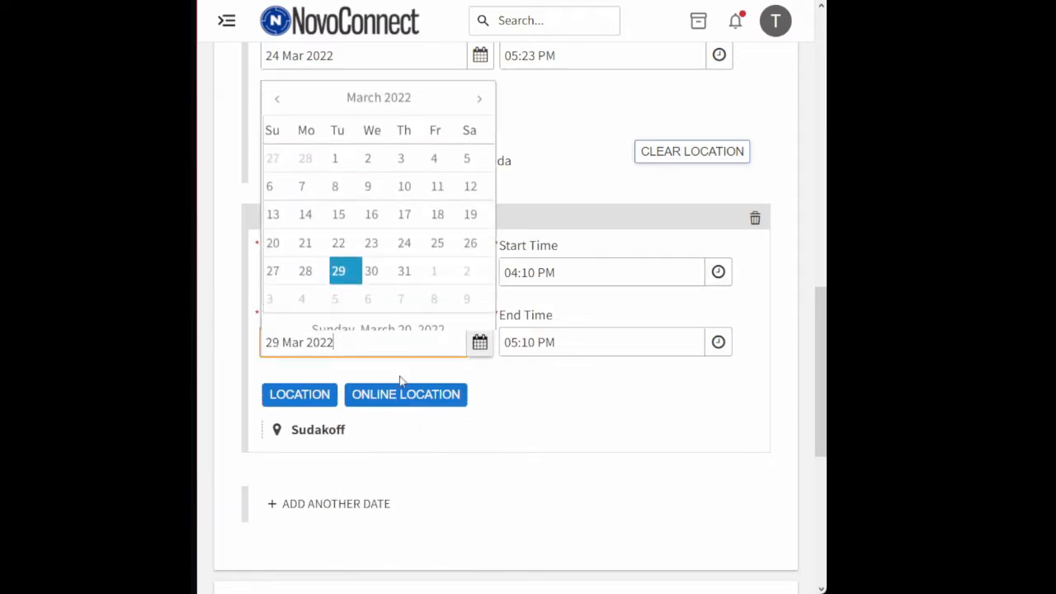
pyautogui.click(404, 250)
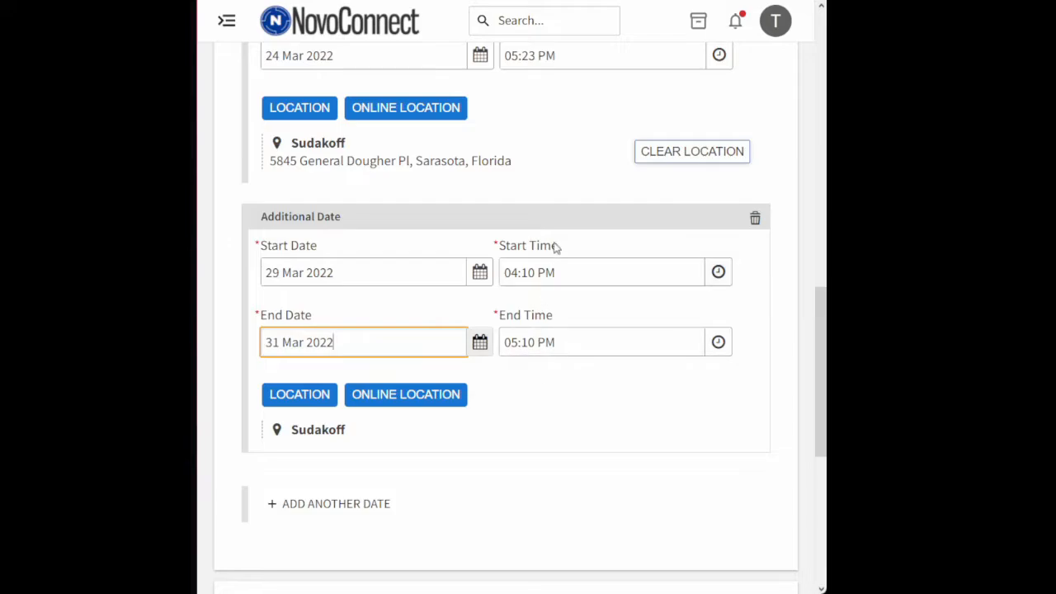
# Step: Set the event's visibility so it shows to Students & staff at NovoConnect
pyautogui.scroll(2, 554, 245)
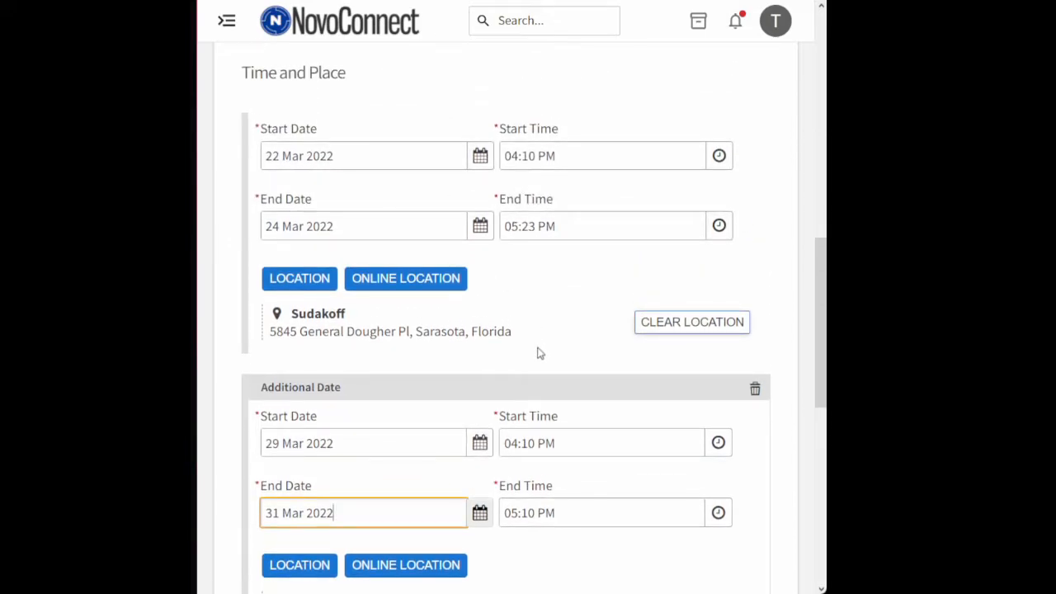
pyautogui.scroll(-2, 538, 351)
pyautogui.scroll(-2, 538, 350)
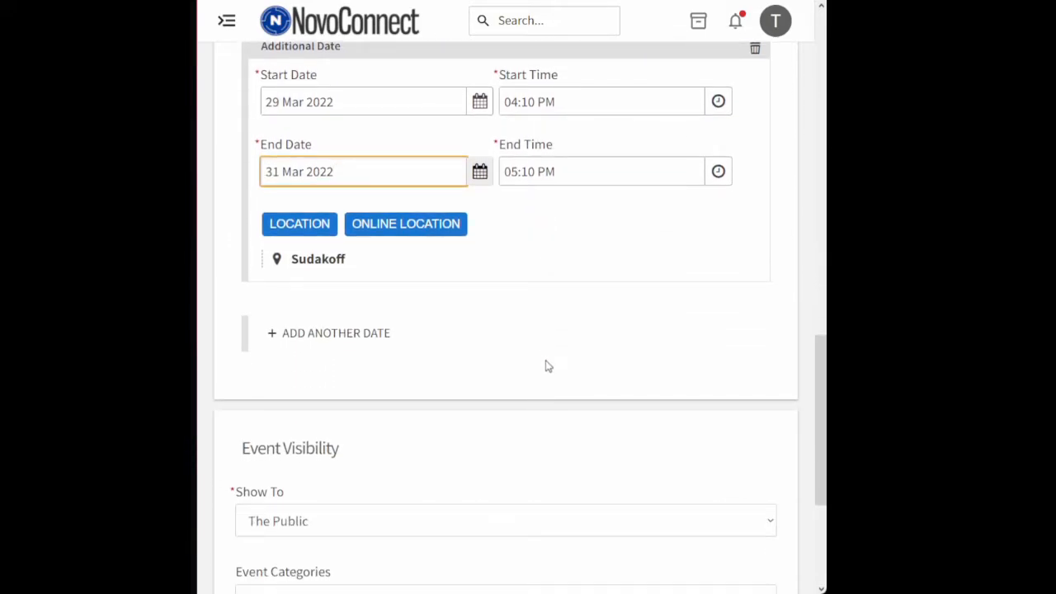
pyautogui.scroll(-3, 510, 321)
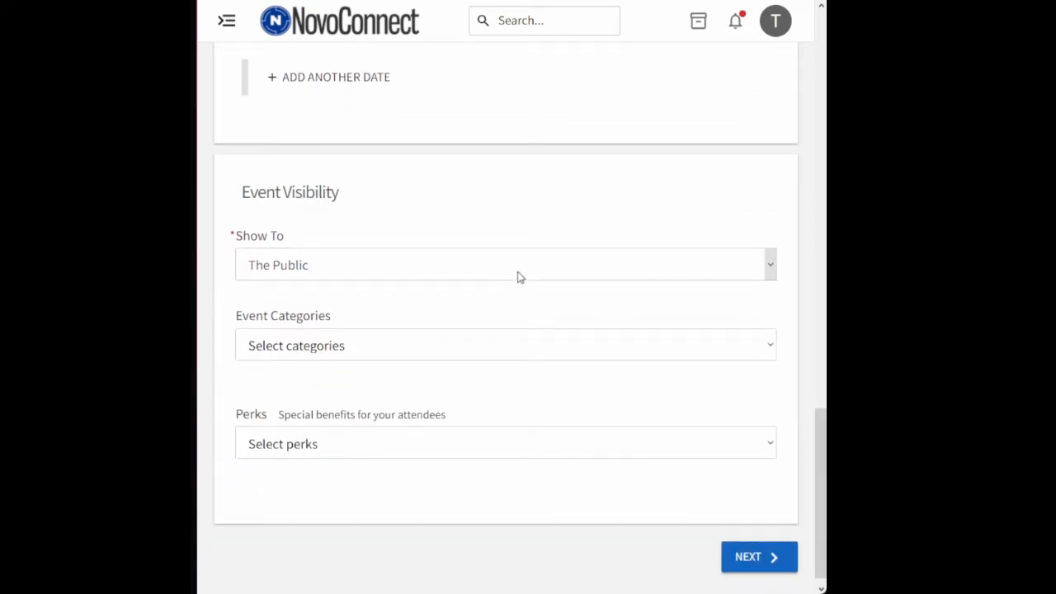
pyautogui.click(520, 277)
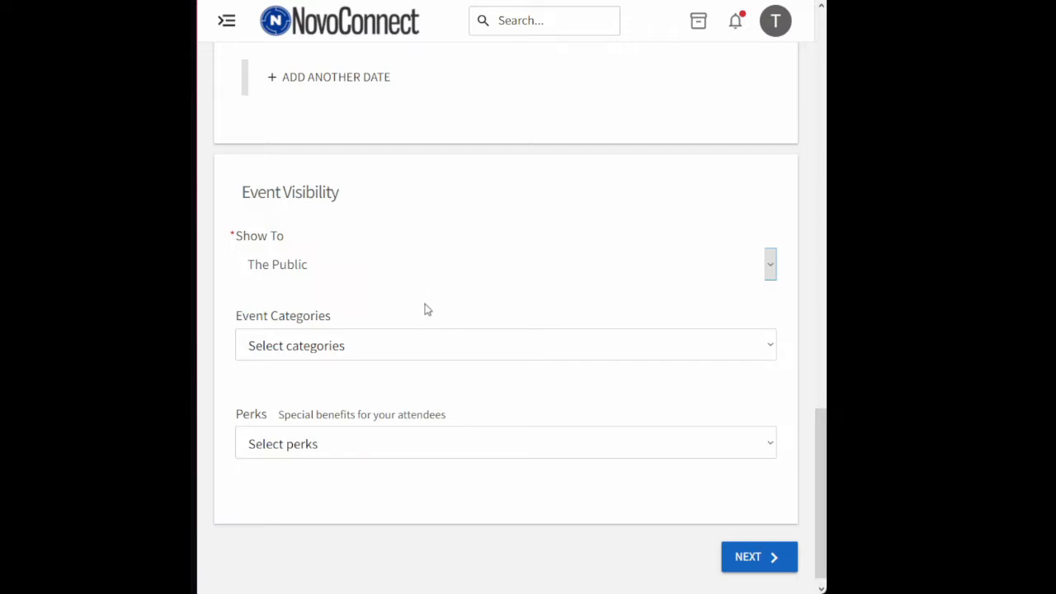
pyautogui.click(424, 304)
# Step: Assign the Wellness and Community Event categories to the event
pyautogui.scroll(-1, 441, 311)
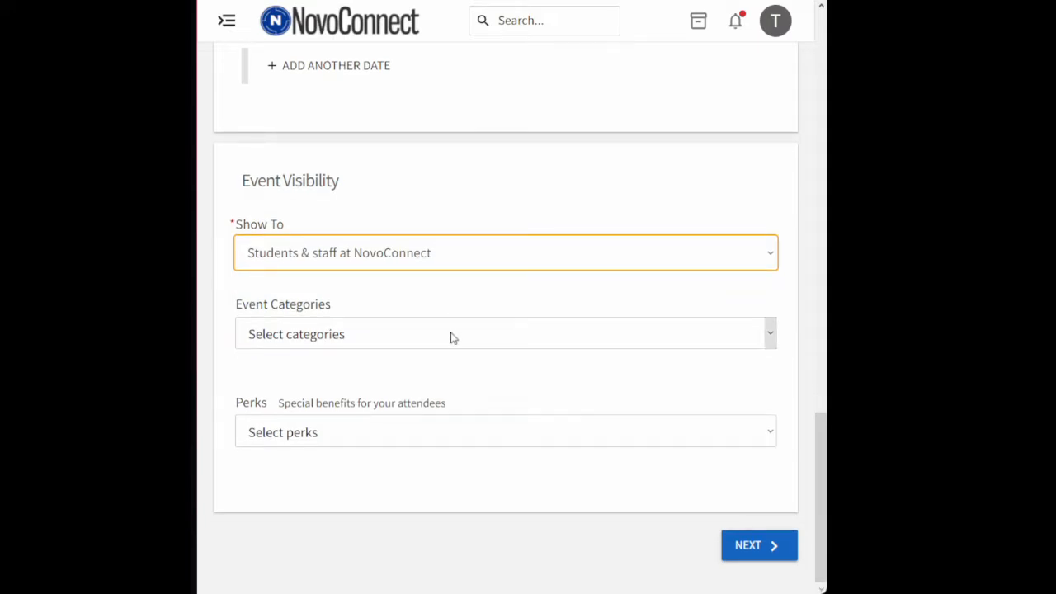
pyautogui.click(452, 336)
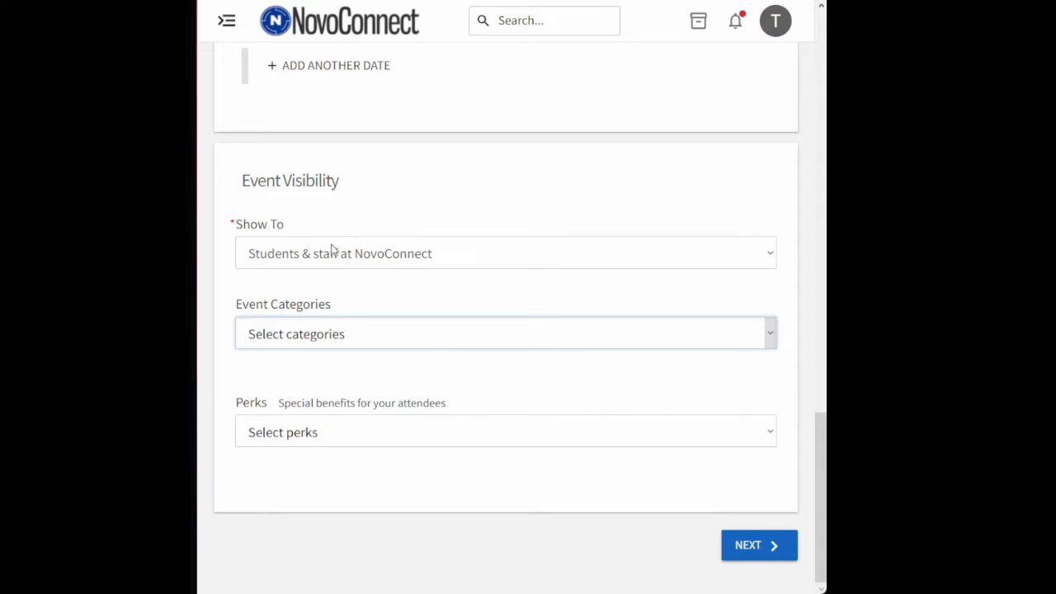
pyautogui.click(347, 319)
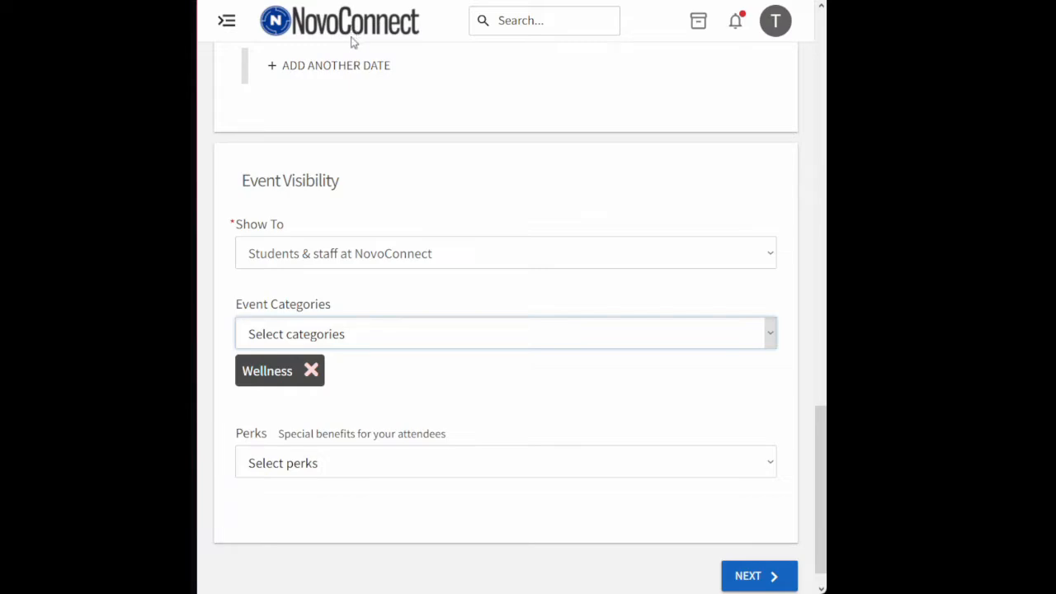
pyautogui.click(359, 75)
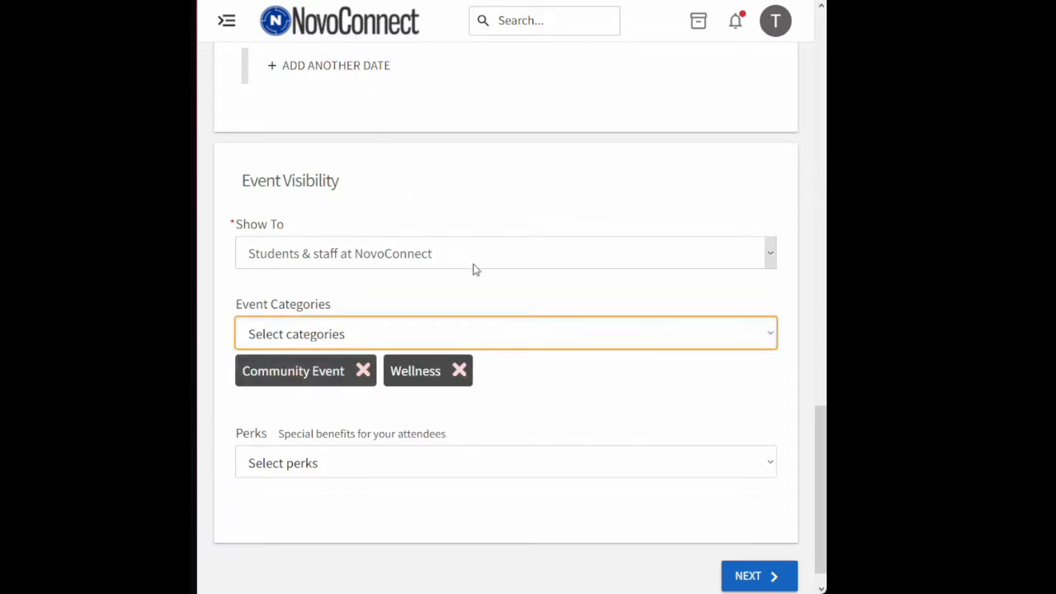
# Step: Add the Free Food, Free Stuff and Credit perks for the event's attendees
pyautogui.scroll(-1, 473, 269)
pyautogui.click(533, 440)
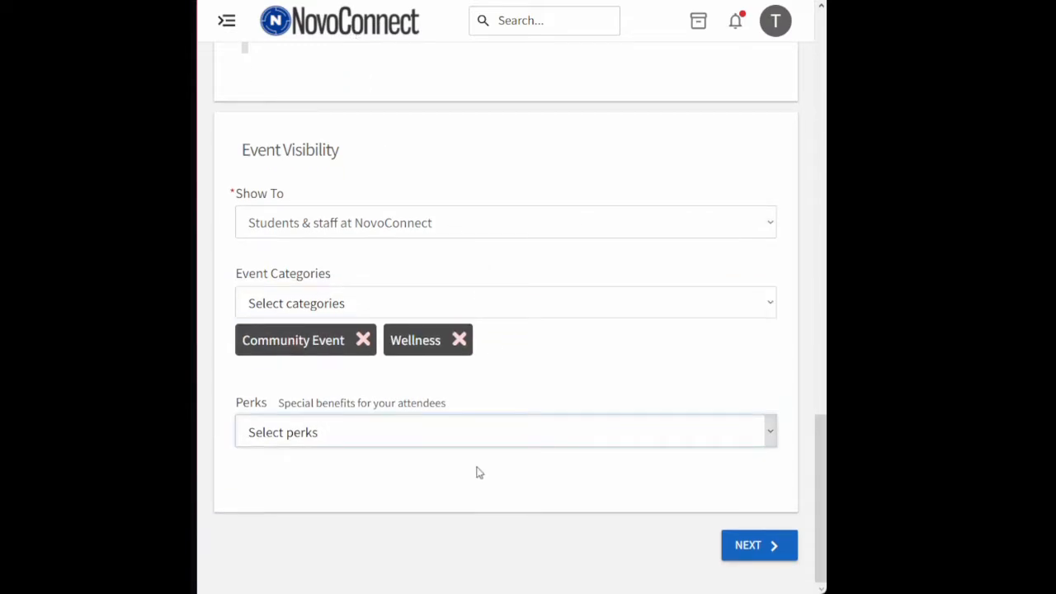
pyautogui.click(432, 479)
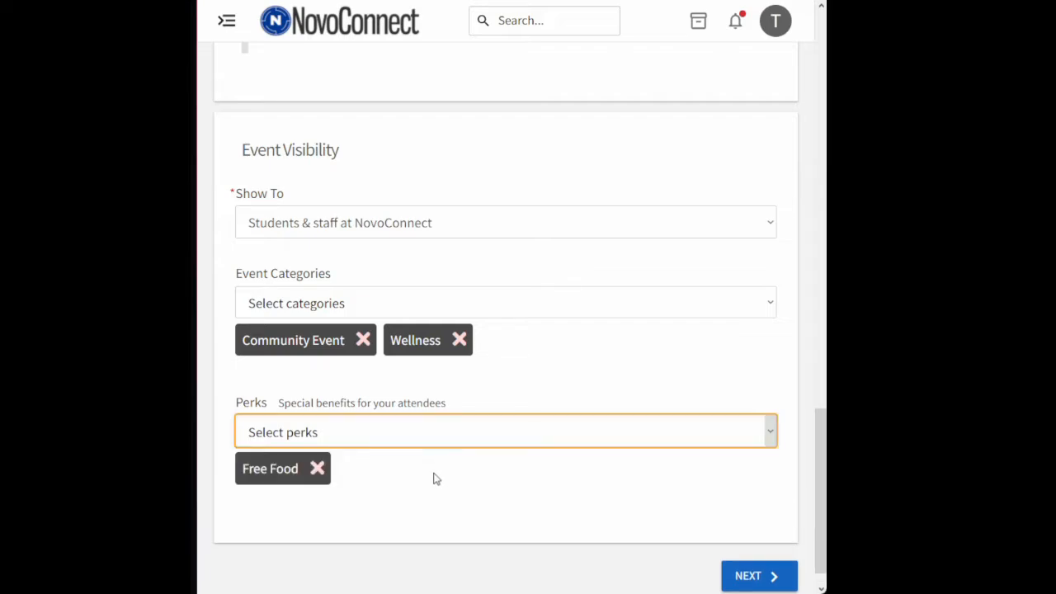
pyautogui.click(390, 500)
pyautogui.click(408, 428)
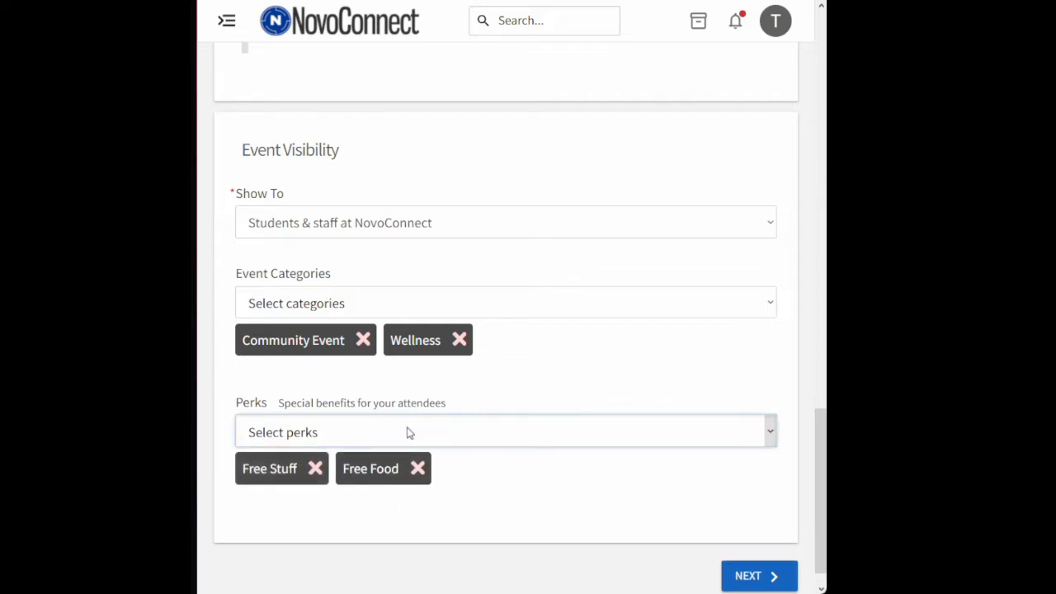
pyautogui.click(390, 504)
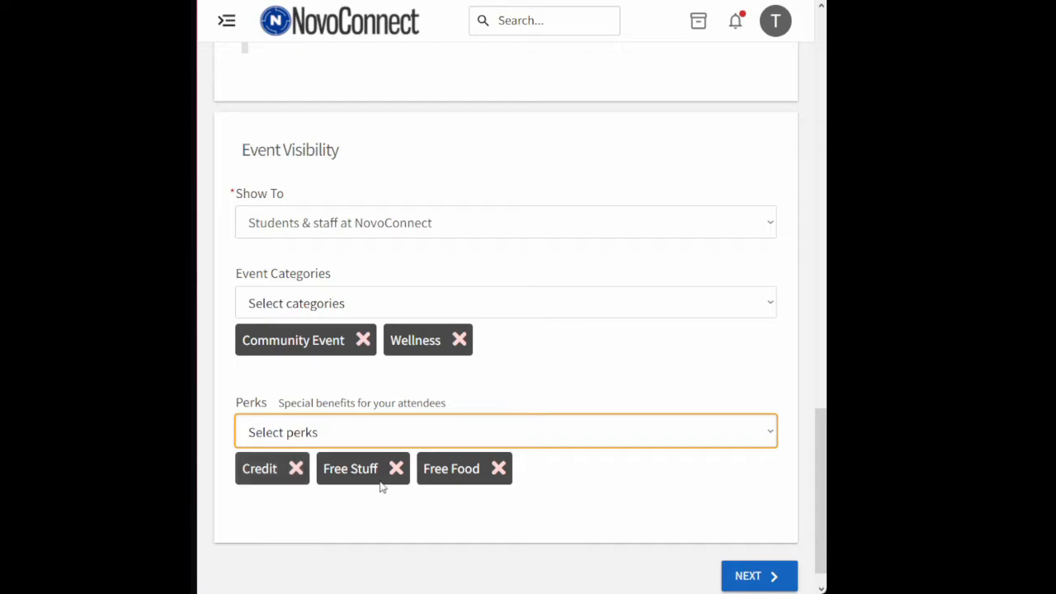
# Step: Remove the Credit perk and the Community Event category, and continue to the RSVP settings
pyautogui.click(296, 468)
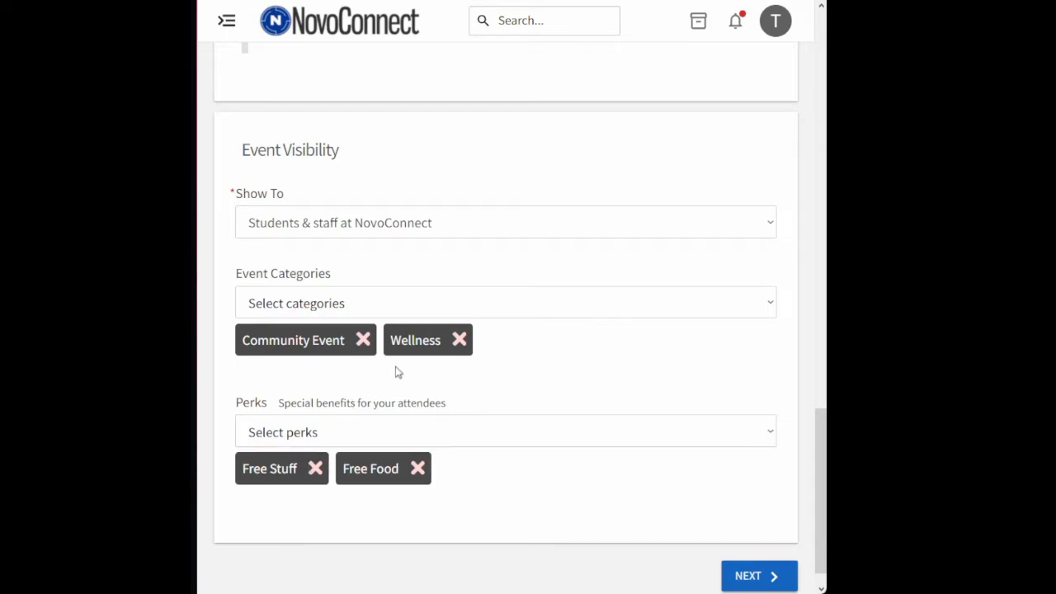
pyautogui.click(364, 340)
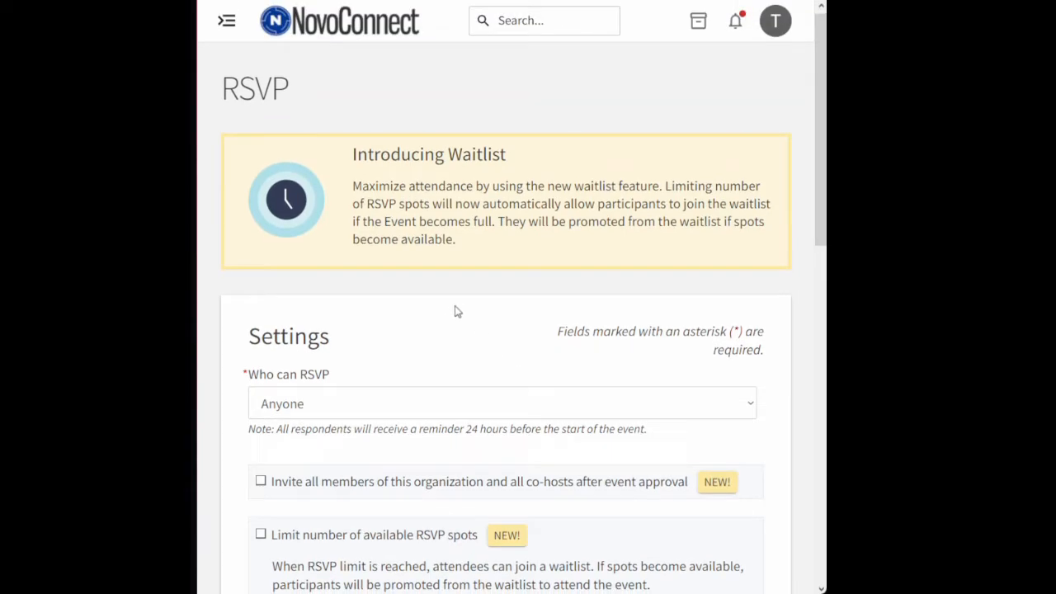
# Step: Restrict RSVPs to Only invitees and enable inviting all organization members and co-hosts after event approval
pyautogui.scroll(-3, 457, 308)
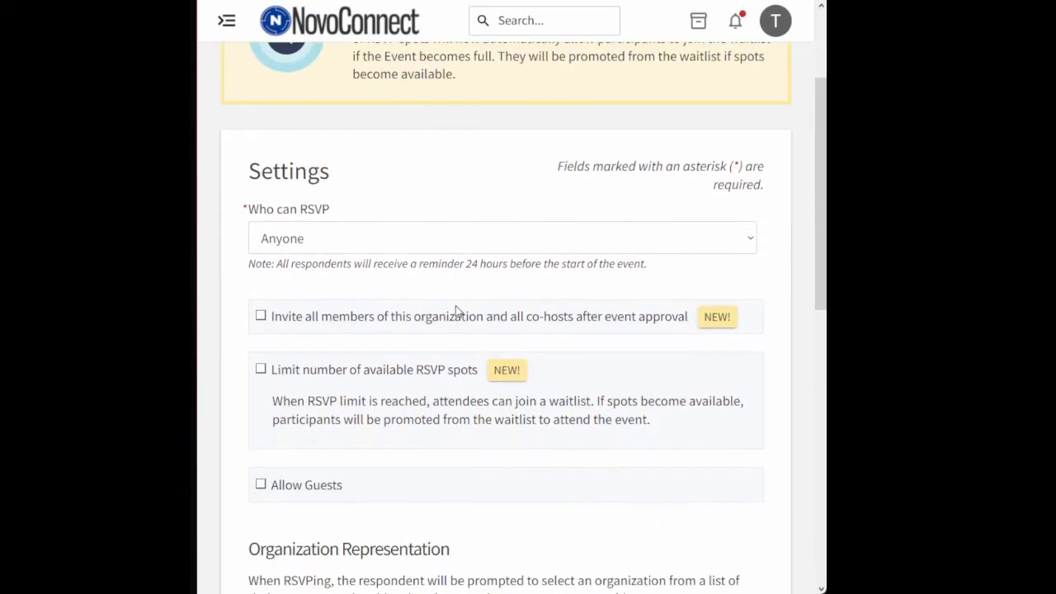
pyautogui.click(390, 301)
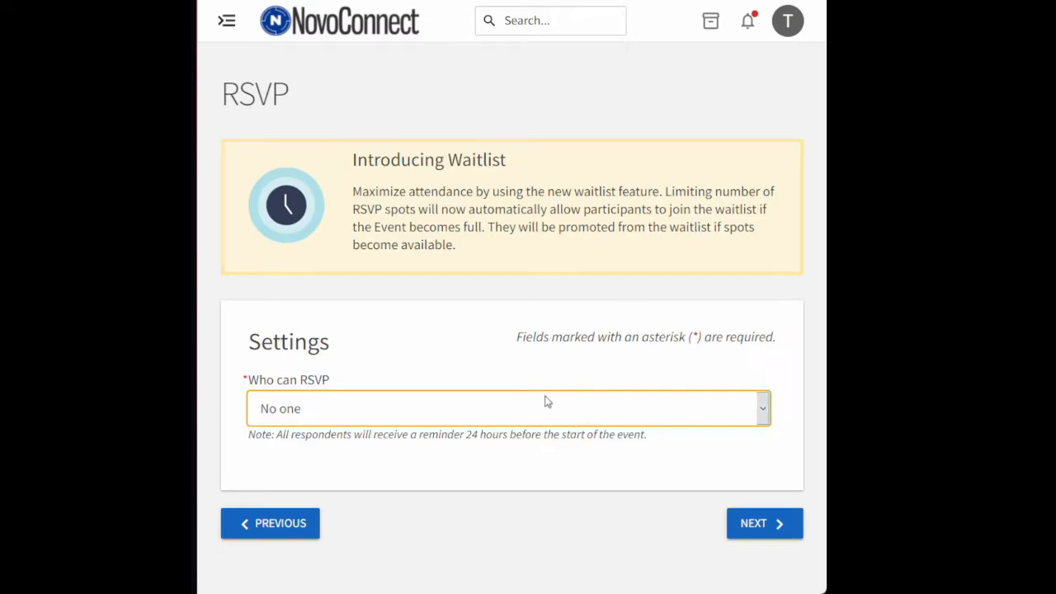
pyautogui.press('Up')
pyautogui.scroll(-1, 439, 366)
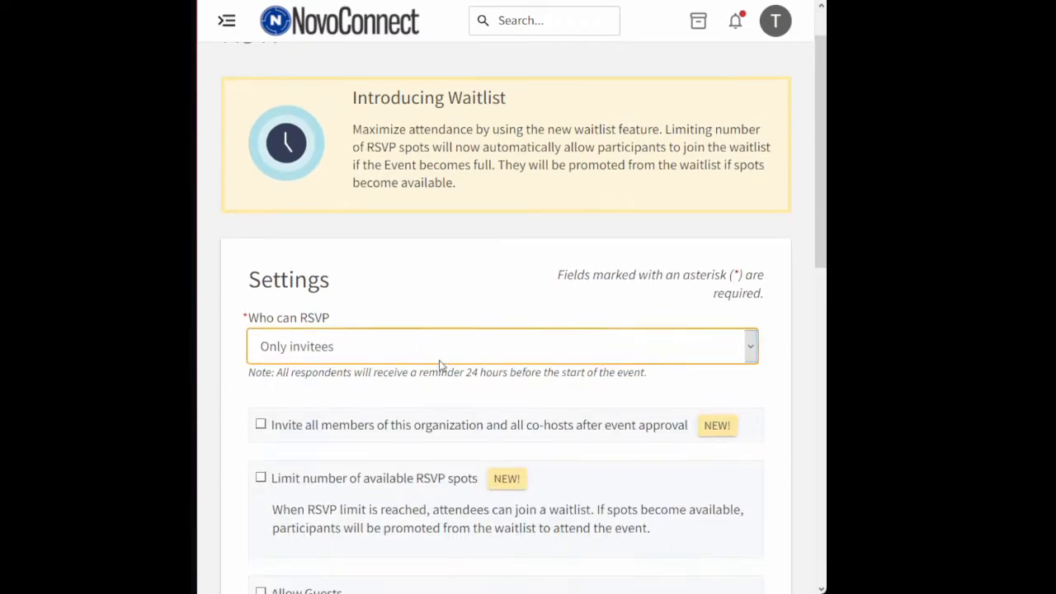
pyautogui.scroll(-2, 439, 366)
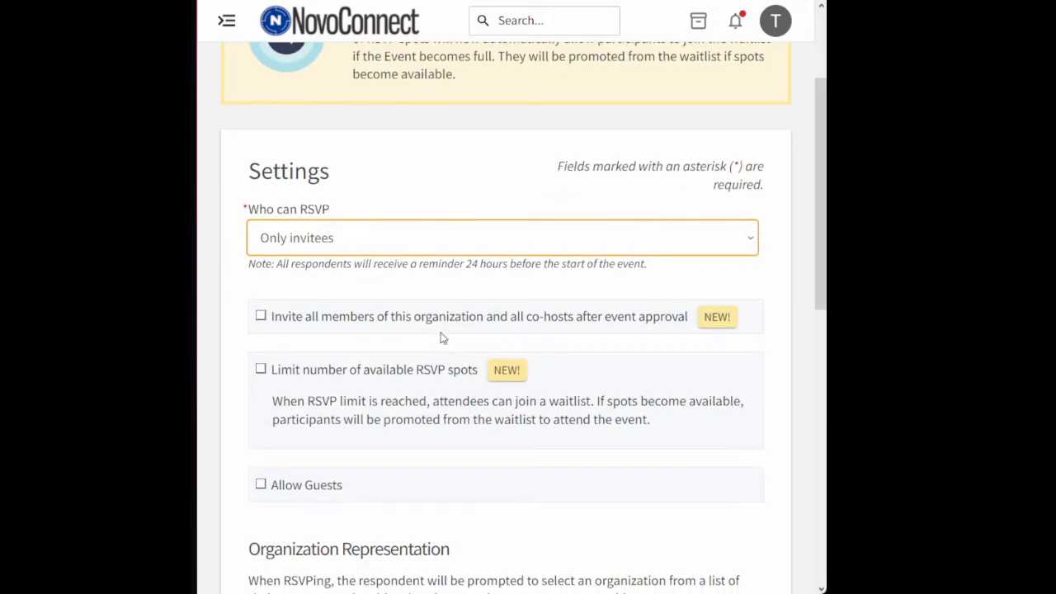
pyautogui.click(325, 320)
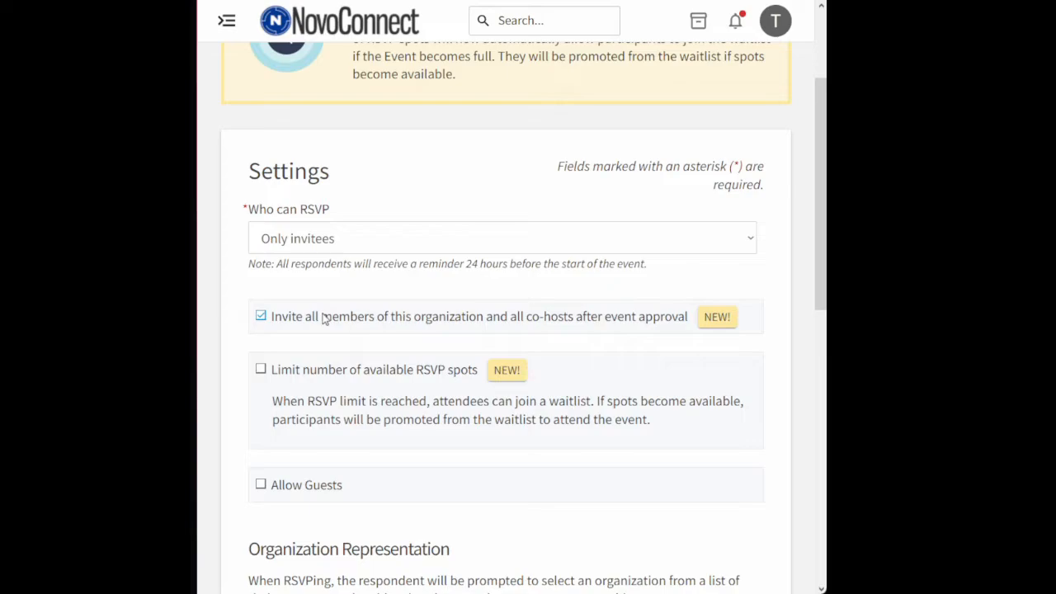
# Step: Try limiting the number of available RSVP spots with the option to show remaining spots to the public, and turn the limit off again
pyautogui.click(333, 377)
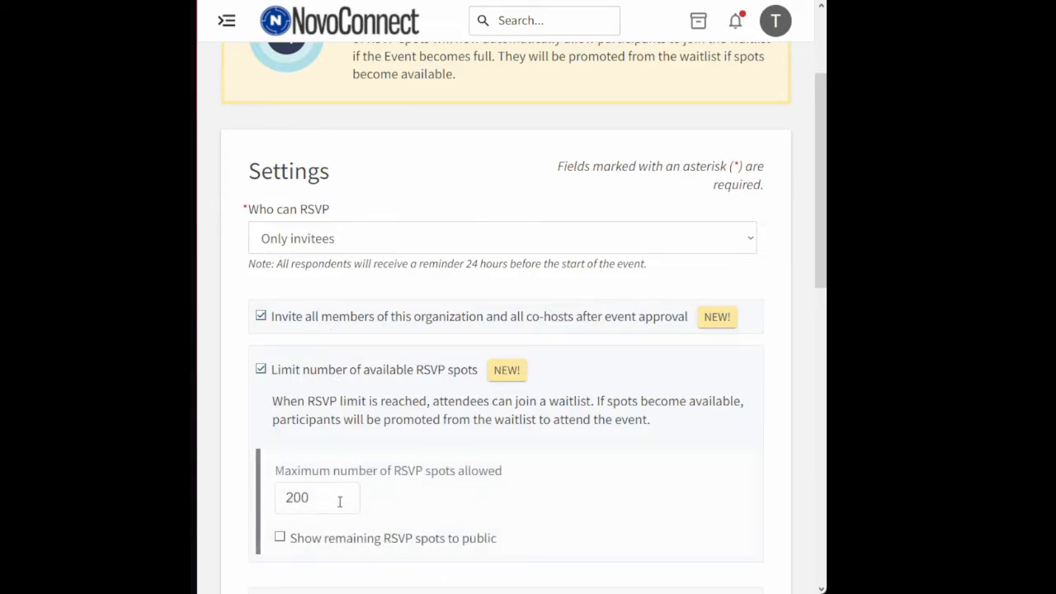
pyautogui.click(337, 501)
pyautogui.click(279, 537)
pyautogui.click(281, 540)
pyautogui.click(277, 371)
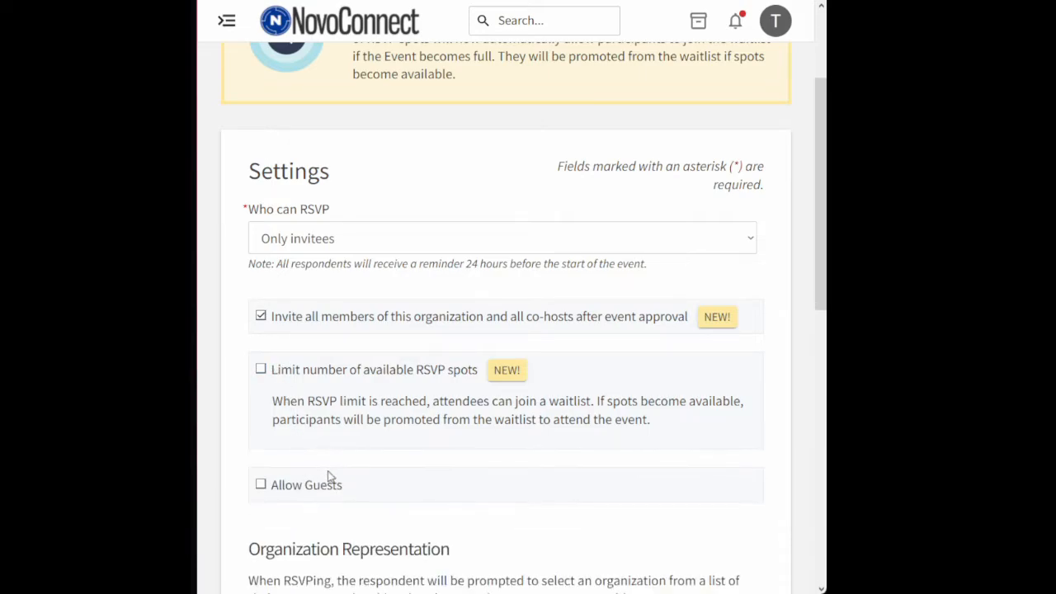
# Step: Try allowing guests with a limit on the number of guests per RSVP, and disallow guests again
pyautogui.click(327, 479)
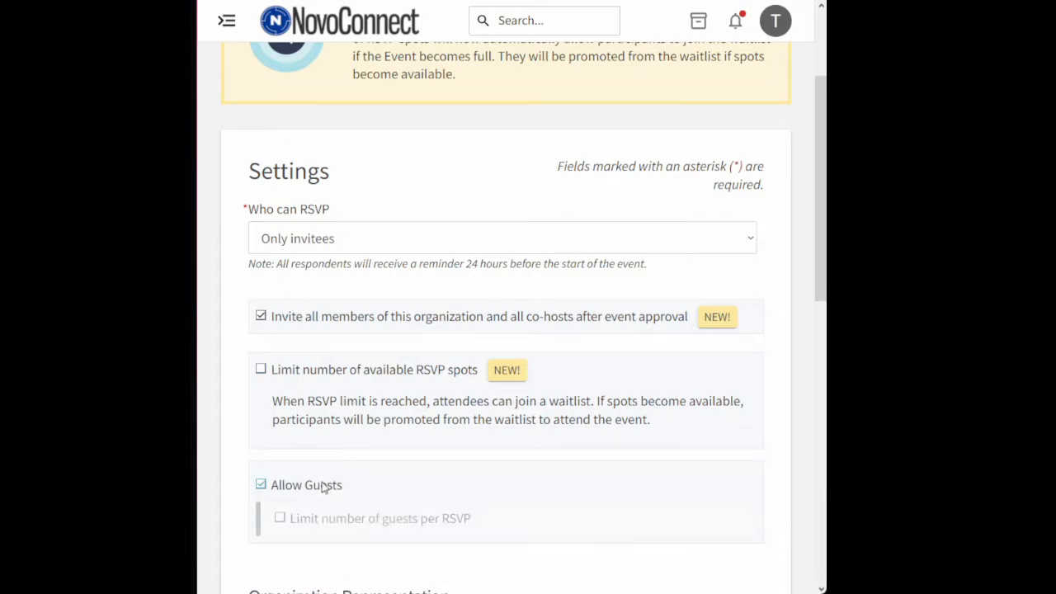
pyautogui.click(287, 520)
pyautogui.scroll(-1, 290, 534)
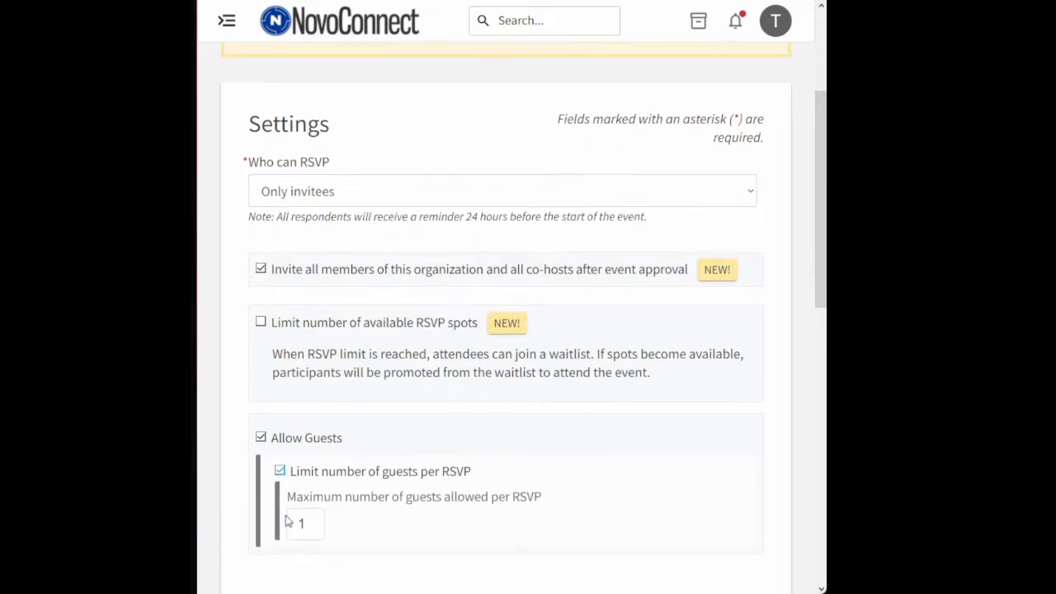
pyautogui.click(279, 432)
pyautogui.click(261, 399)
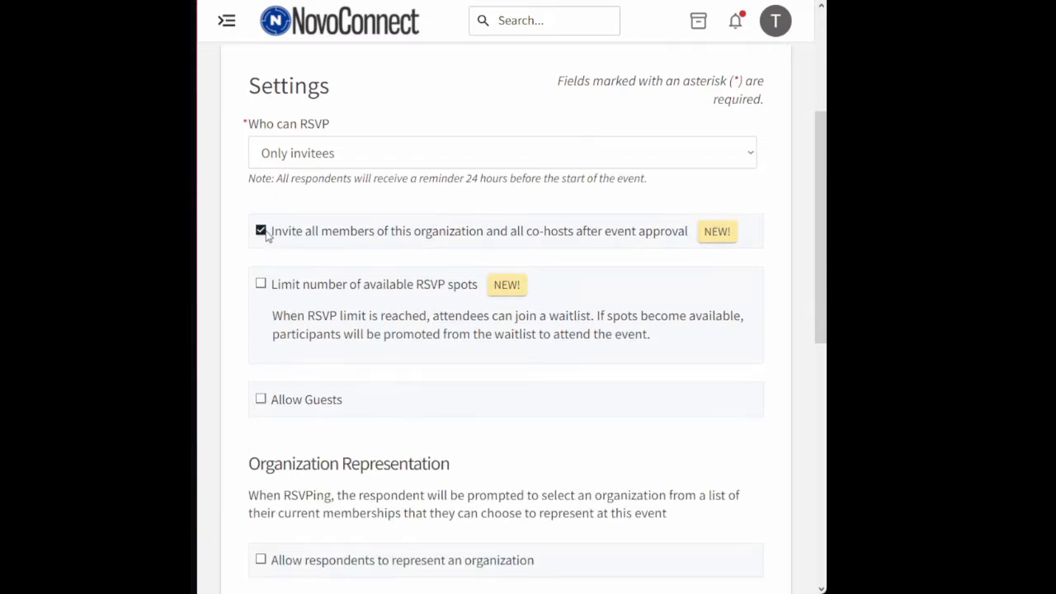
# Step: Turn off inviting all organization members and co-hosts after event approval
pyautogui.click(272, 231)
# Step: Try allowing respondents to represent an organization, and switch that option off again
pyautogui.scroll(-3, 412, 311)
pyautogui.scroll(-1, 419, 315)
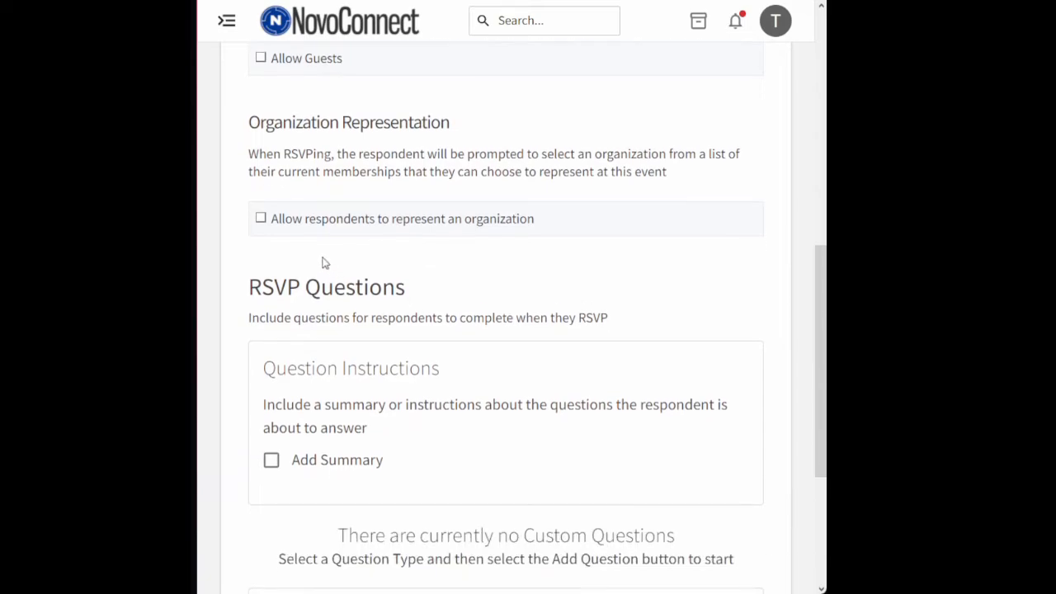
pyautogui.click(297, 224)
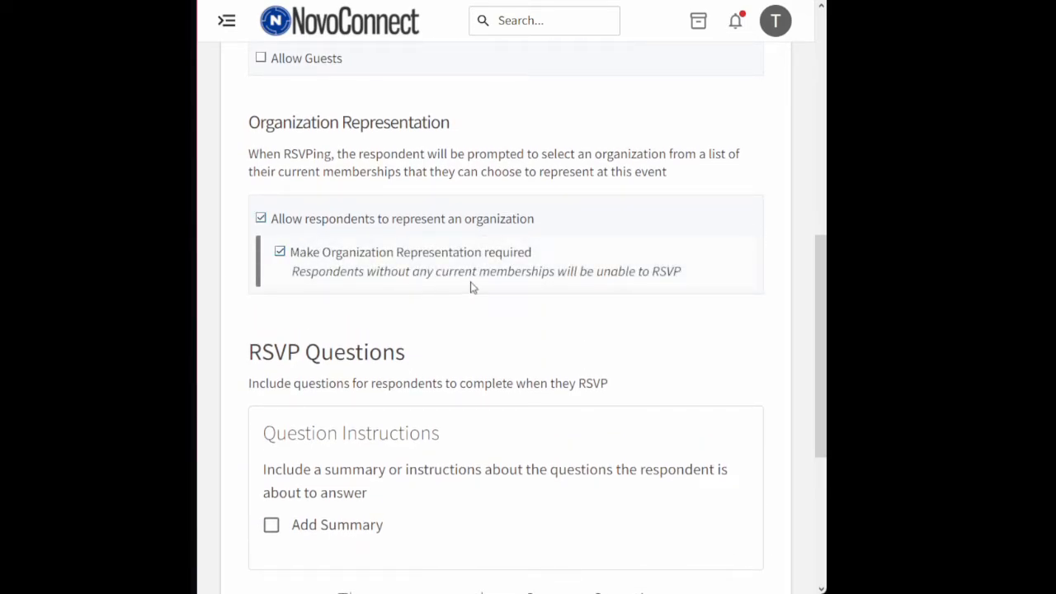
pyautogui.click(269, 225)
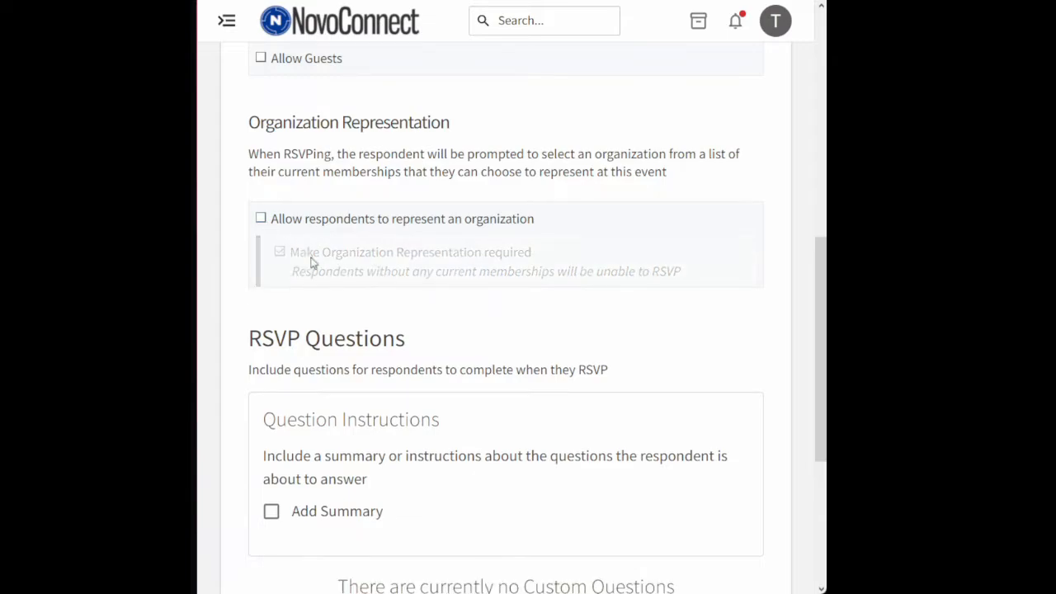
pyautogui.scroll(-3, 405, 336)
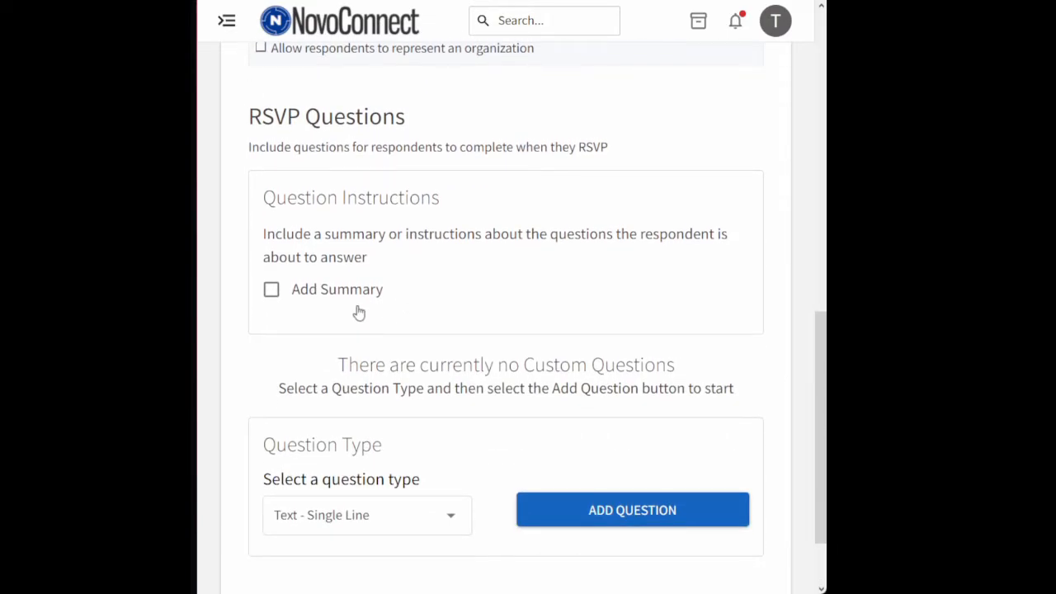
# Step: Add a summary reading "Sample Text" to the RSVP question instructions
pyautogui.scroll(4, 368, 299)
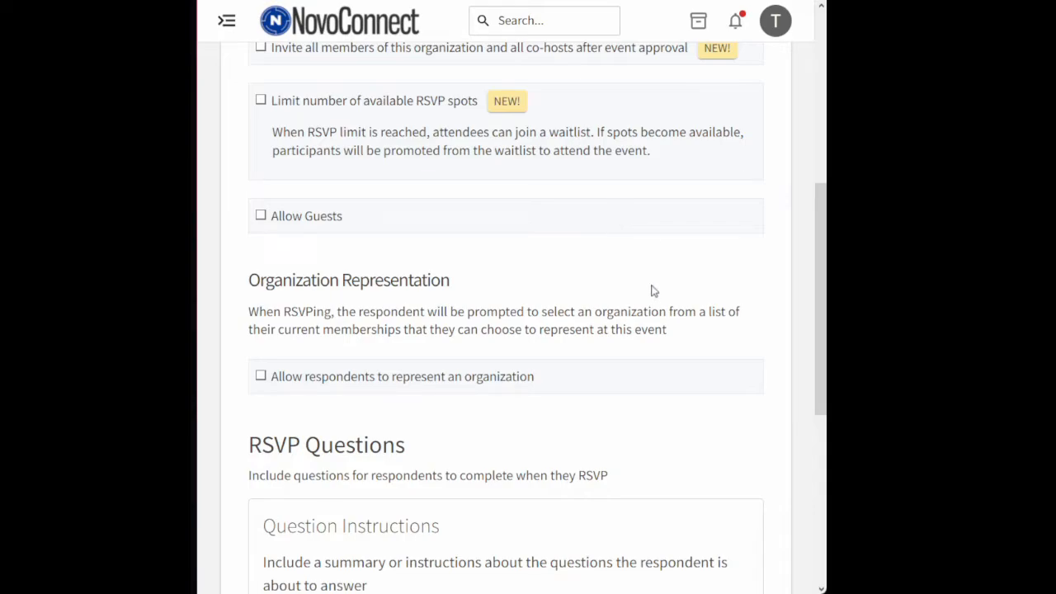
pyautogui.scroll(-2, 687, 327)
pyautogui.scroll(-4, 688, 327)
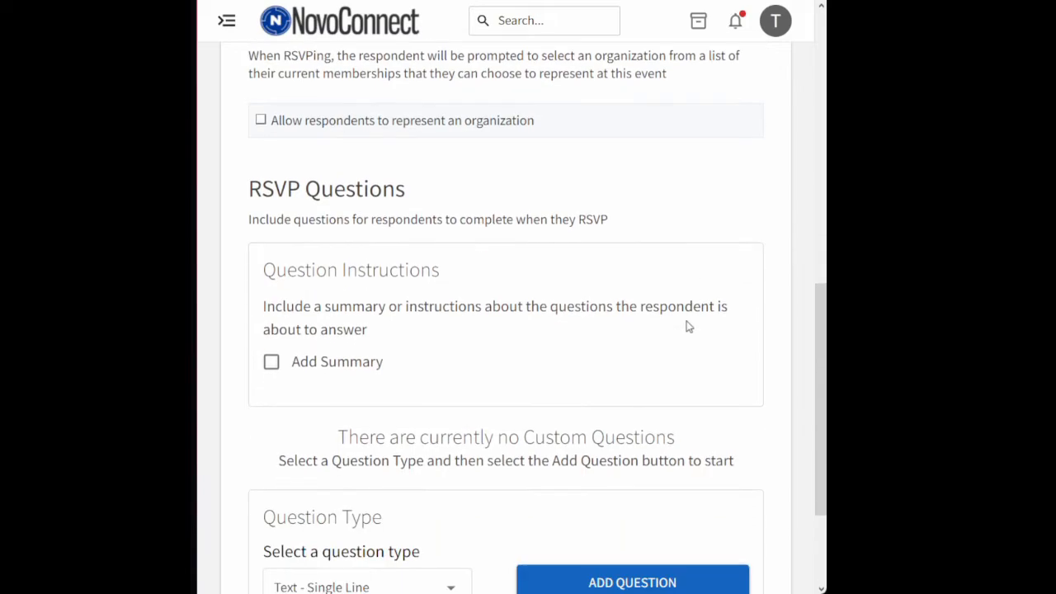
pyautogui.click(271, 192)
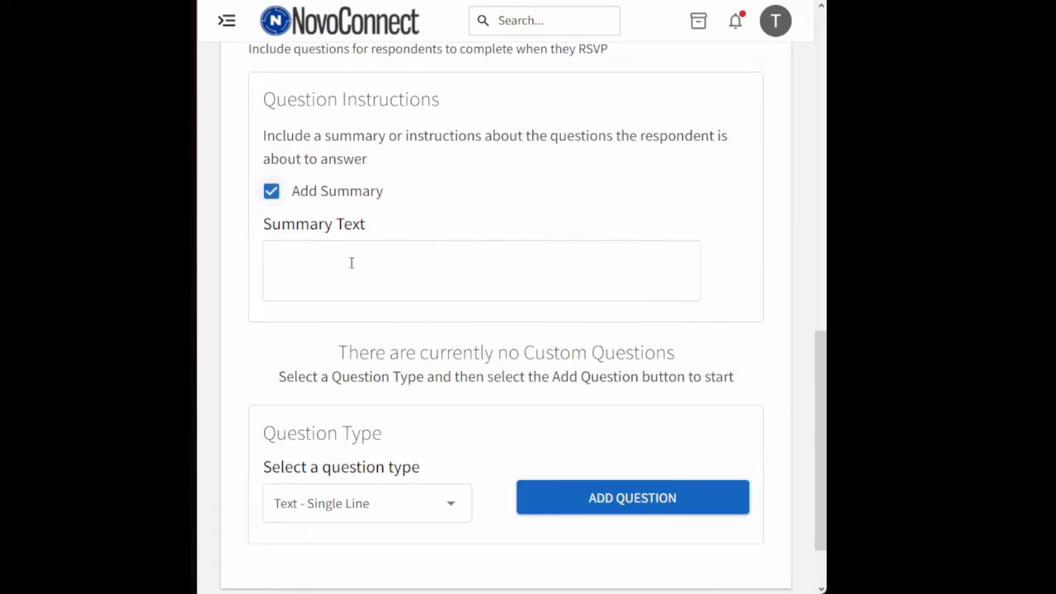
pyautogui.click(355, 281)
pyautogui.write('S')
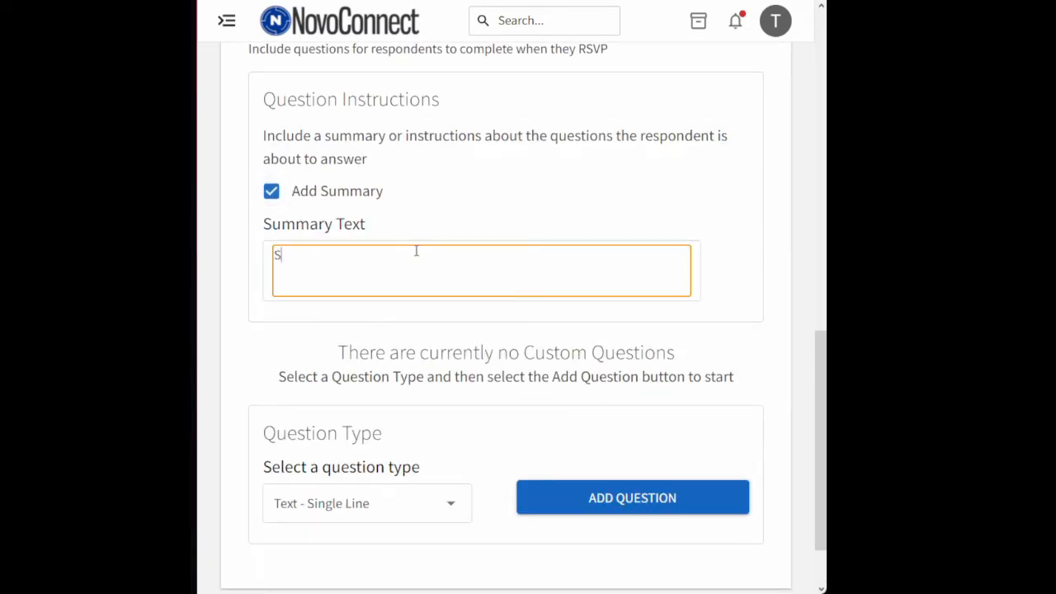
pyautogui.write('ample Text')
# Step: Add a custom RSVP question and continue to the Post Event Feedback page
pyautogui.scroll(-1, 420, 235)
pyautogui.click(414, 427)
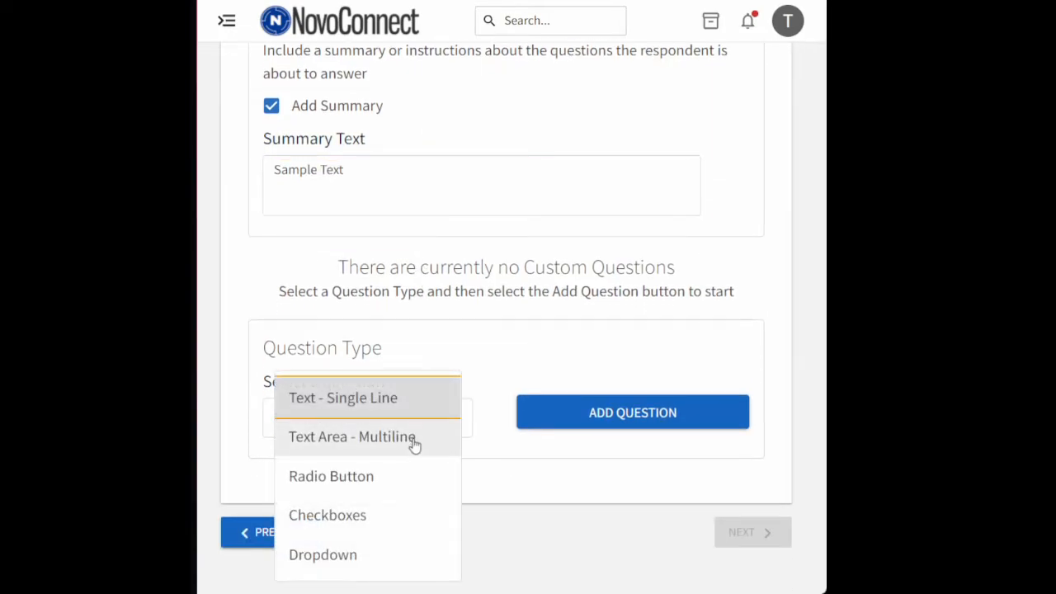
pyautogui.click(556, 416)
pyautogui.click(556, 410)
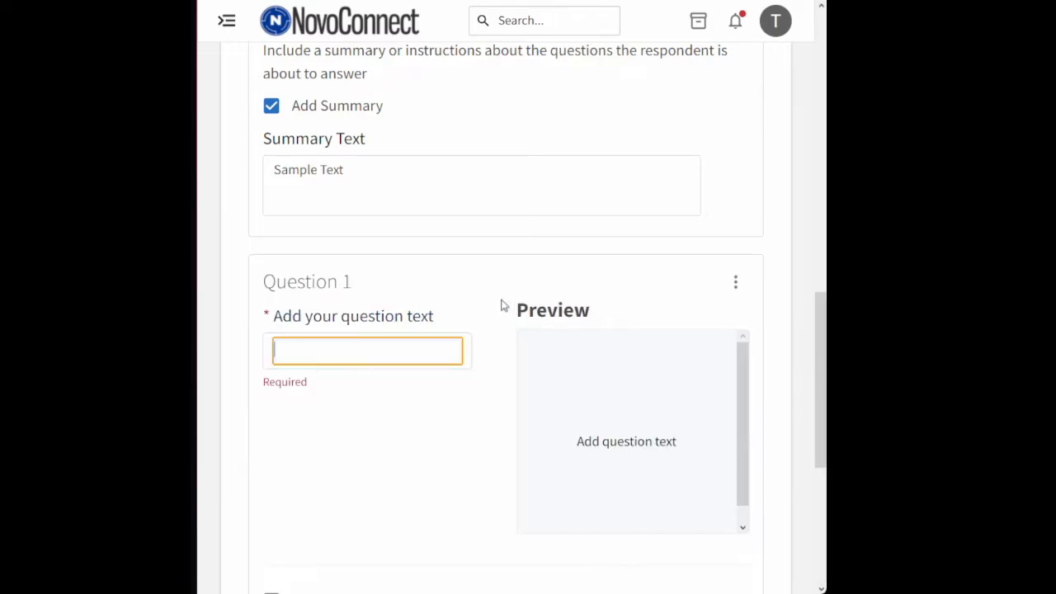
pyautogui.scroll(-2, 513, 227)
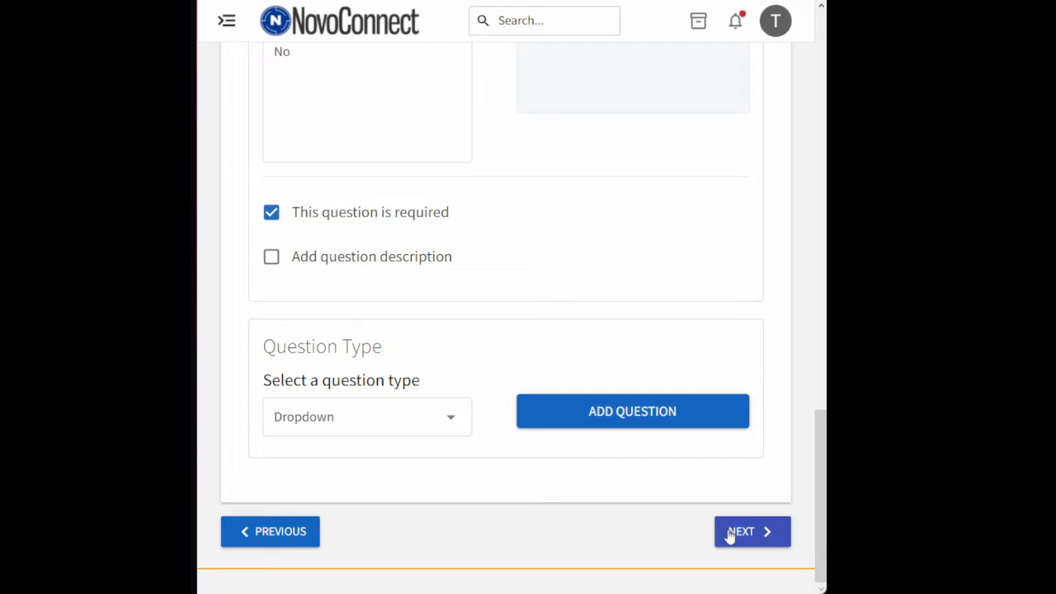
pyautogui.click(729, 535)
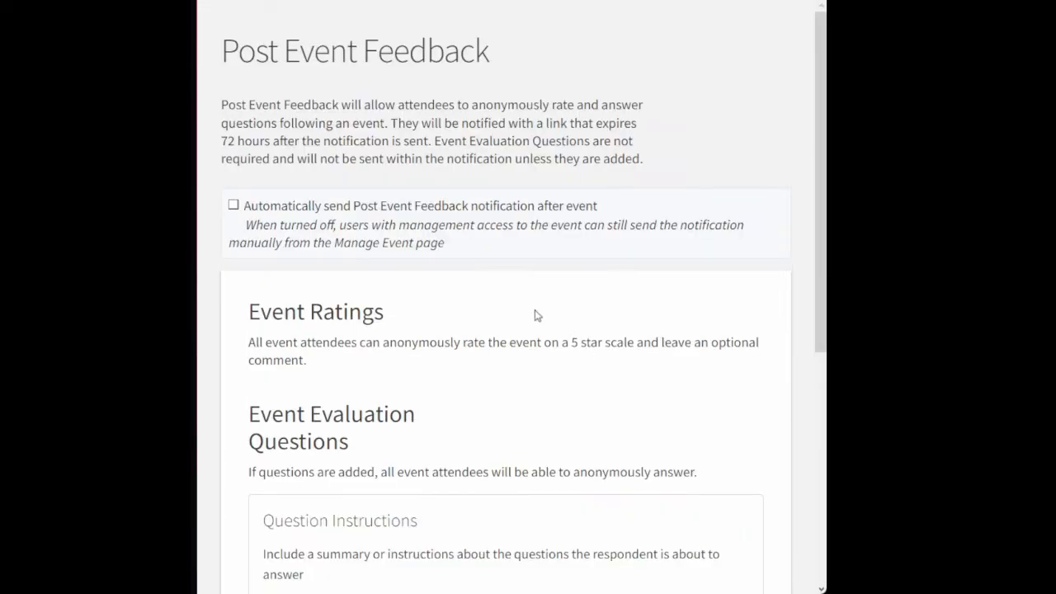
# Step: Leave automatic Post Event Feedback notifications off and add the evaluation question summary "Please provide feedback on the event."
pyautogui.click(234, 249)
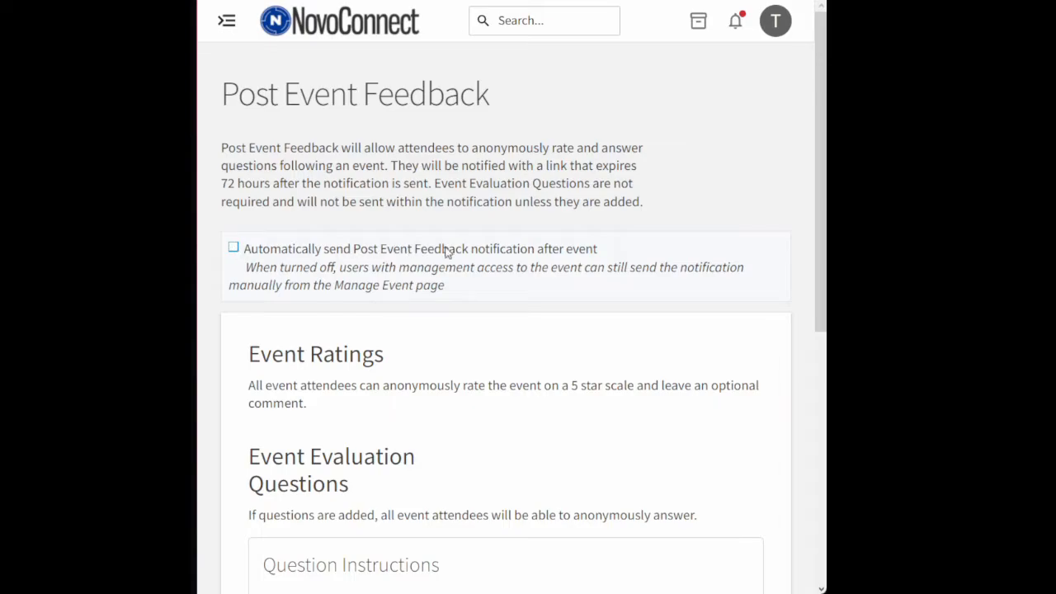
pyautogui.scroll(-1, 448, 251)
pyautogui.scroll(-3, 452, 269)
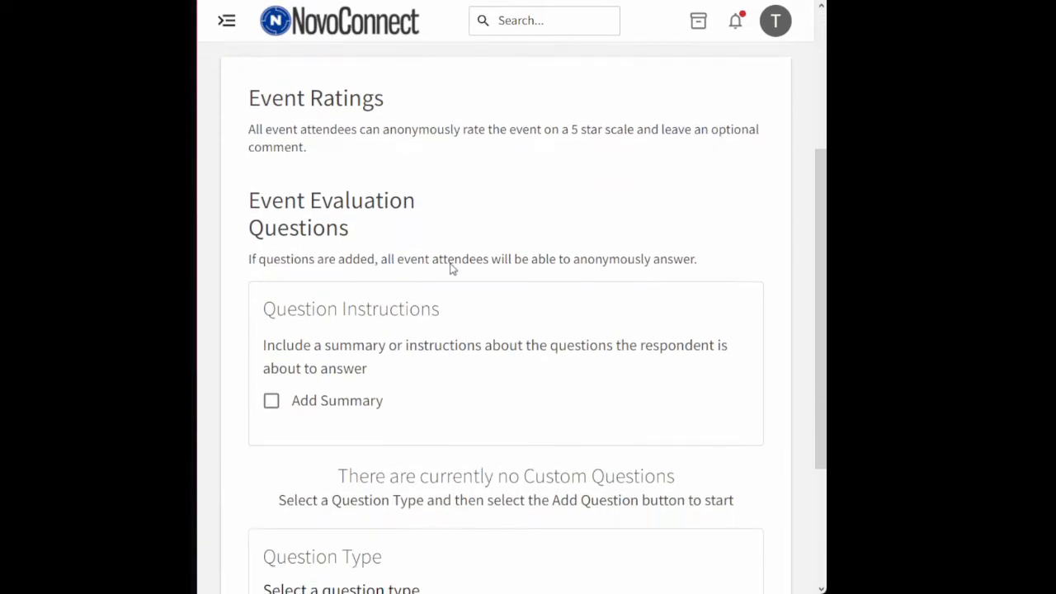
pyautogui.scroll(-1, 455, 304)
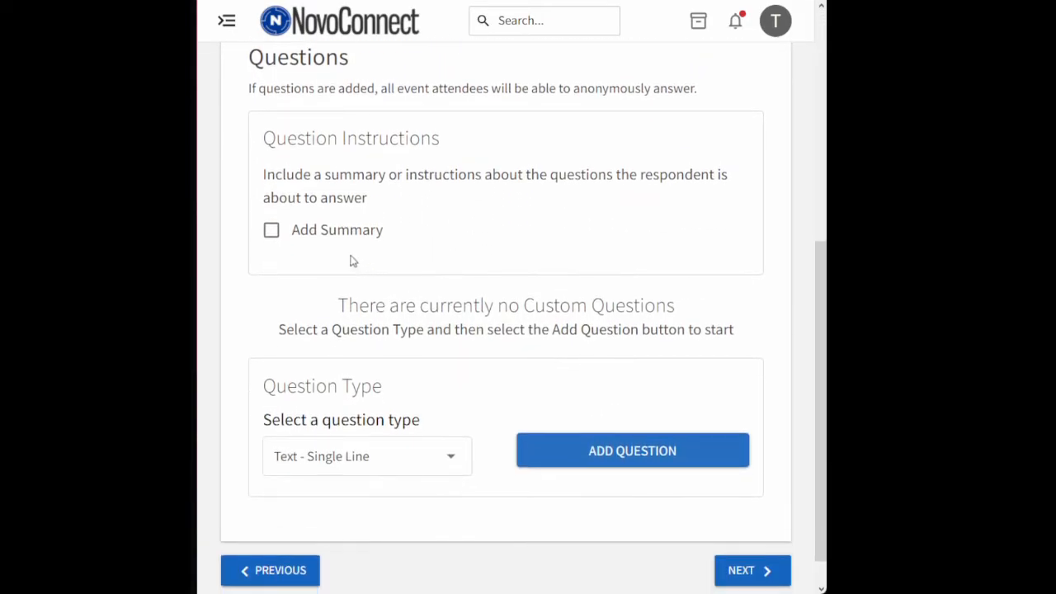
pyautogui.click(272, 232)
pyautogui.click(347, 303)
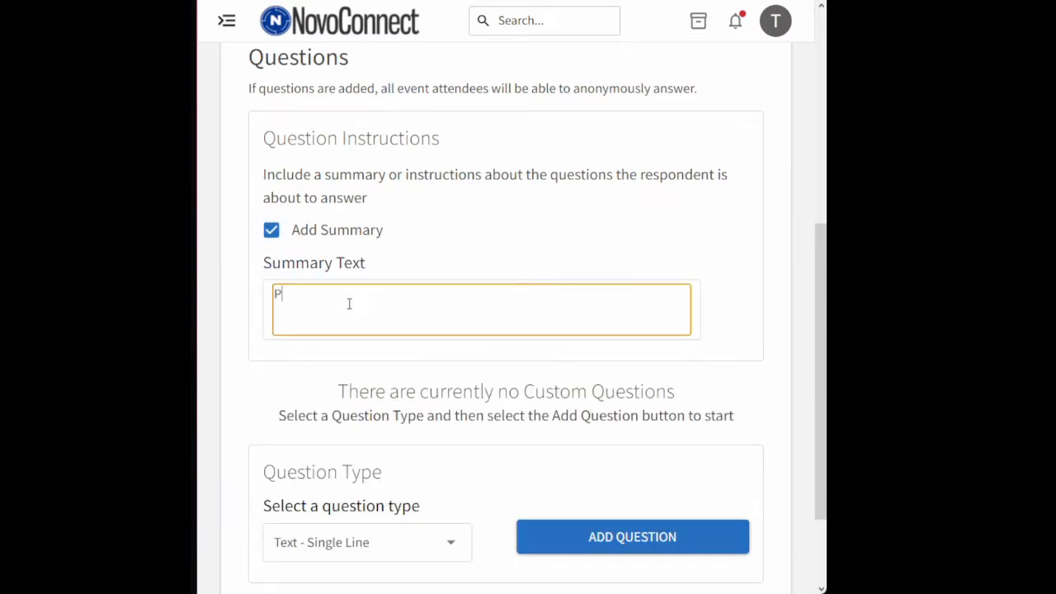
pyautogui.write('Please provide feedback on')
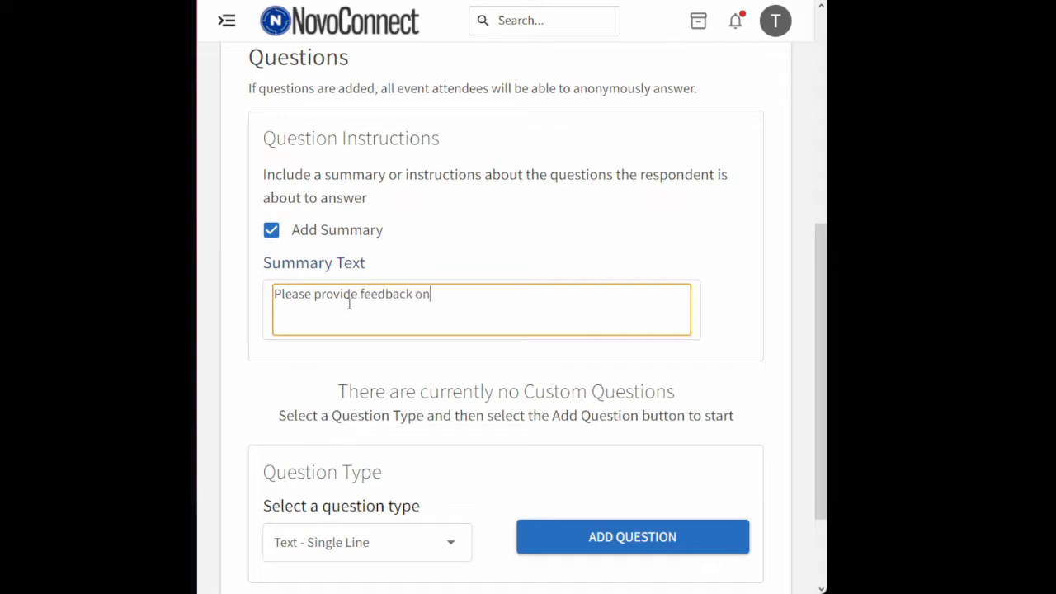
pyautogui.write(' the event.')
# Step: Add a required single-line evaluation question reading "Did you enjoy the event?"
pyautogui.scroll(-3, 415, 250)
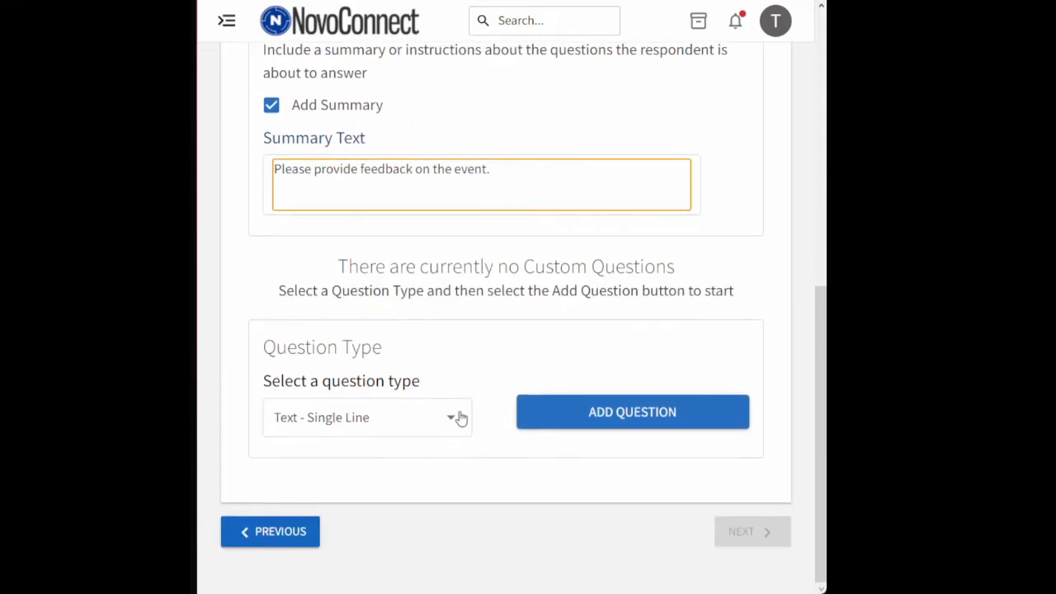
pyautogui.click(455, 419)
pyautogui.click(537, 408)
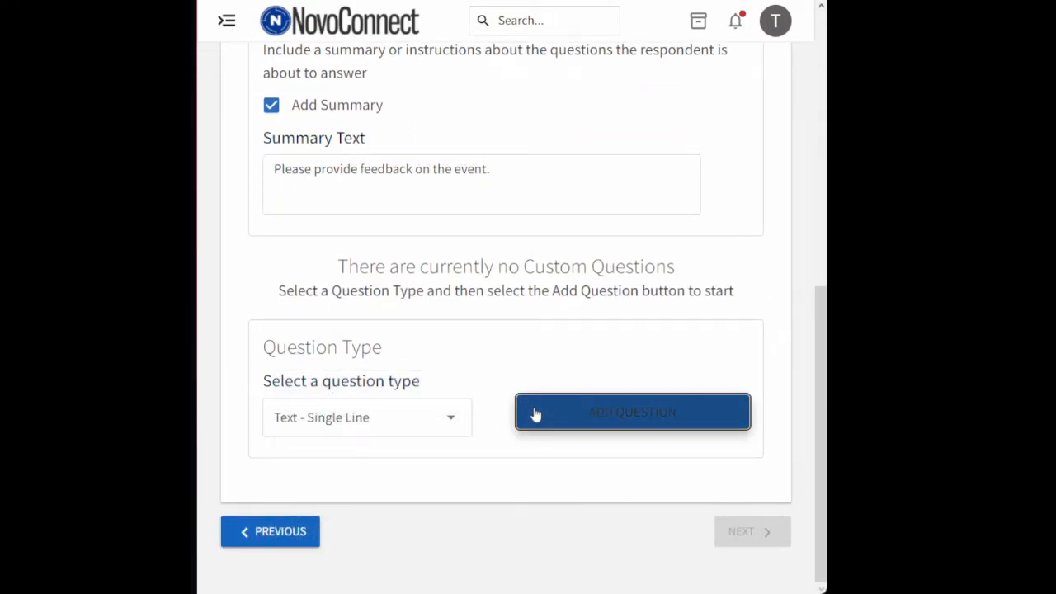
pyautogui.write('Di')
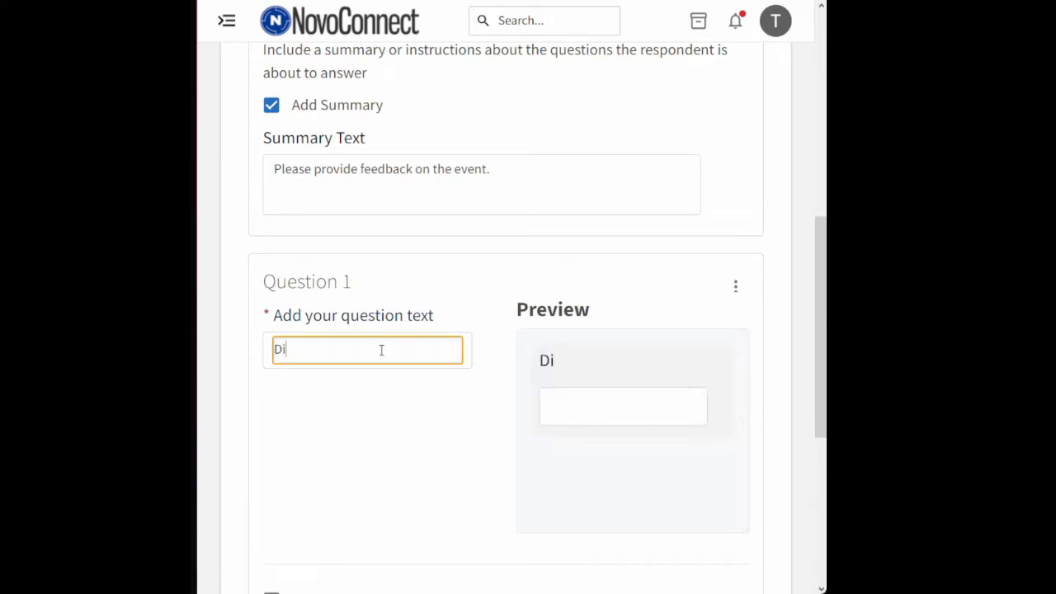
pyautogui.write('d you en')
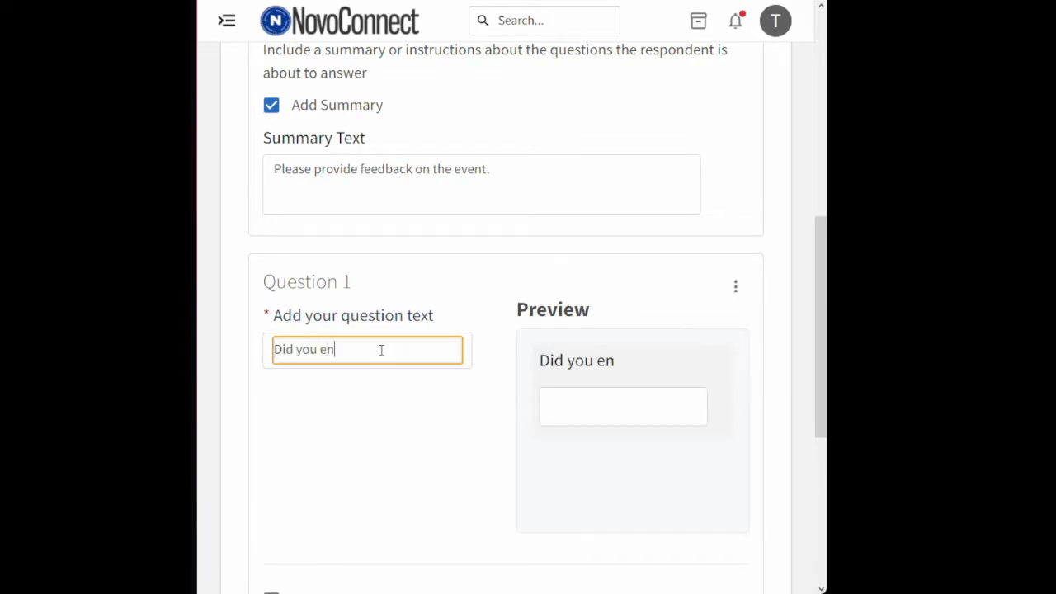
pyautogui.write('joy the event')
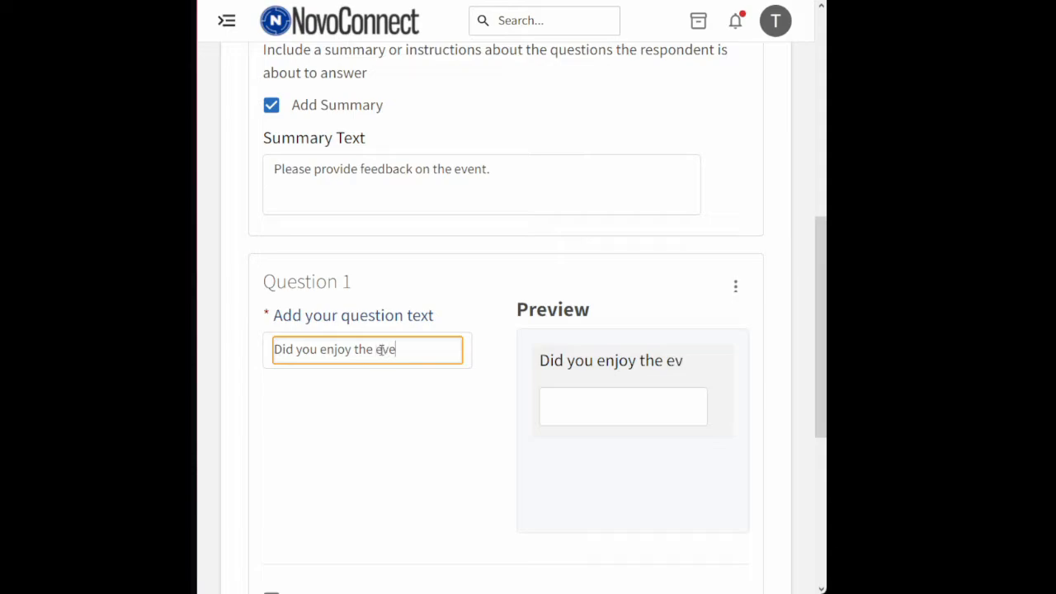
pyautogui.write('?')
pyautogui.click(471, 297)
pyautogui.scroll(-2, 401, 432)
pyautogui.click(420, 405)
# Step: Add a second single-line evaluation question reading "Would you attend again?"
pyautogui.scroll(-3, 420, 405)
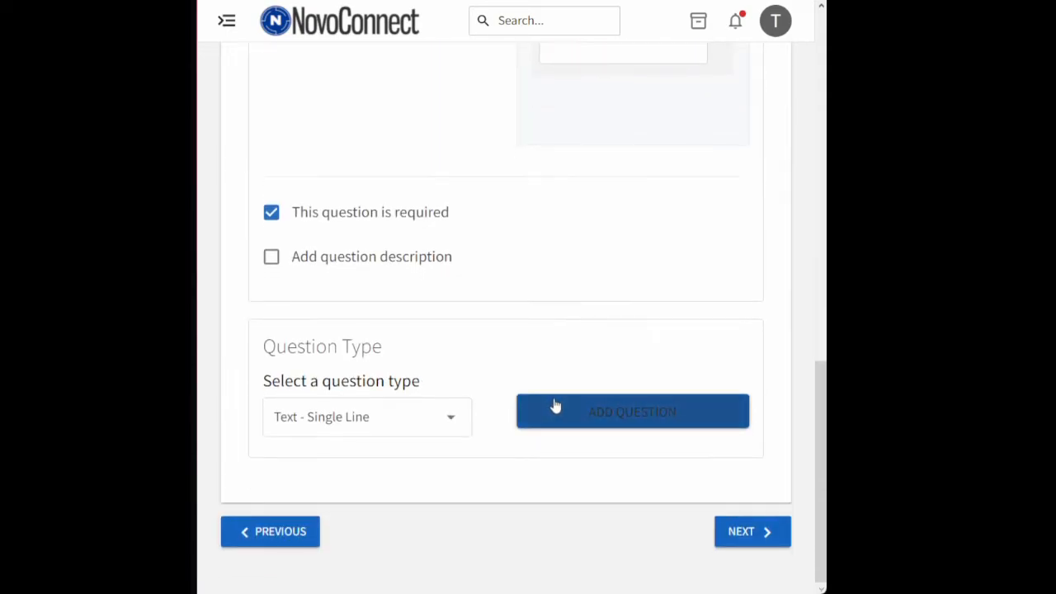
pyautogui.click(555, 406)
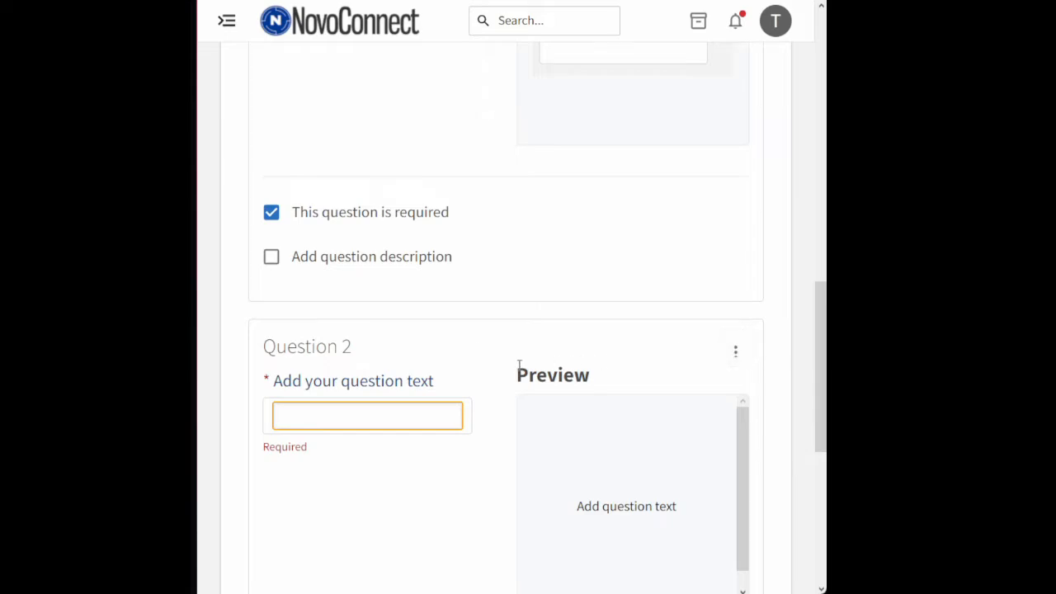
pyautogui.scroll(-2, 495, 355)
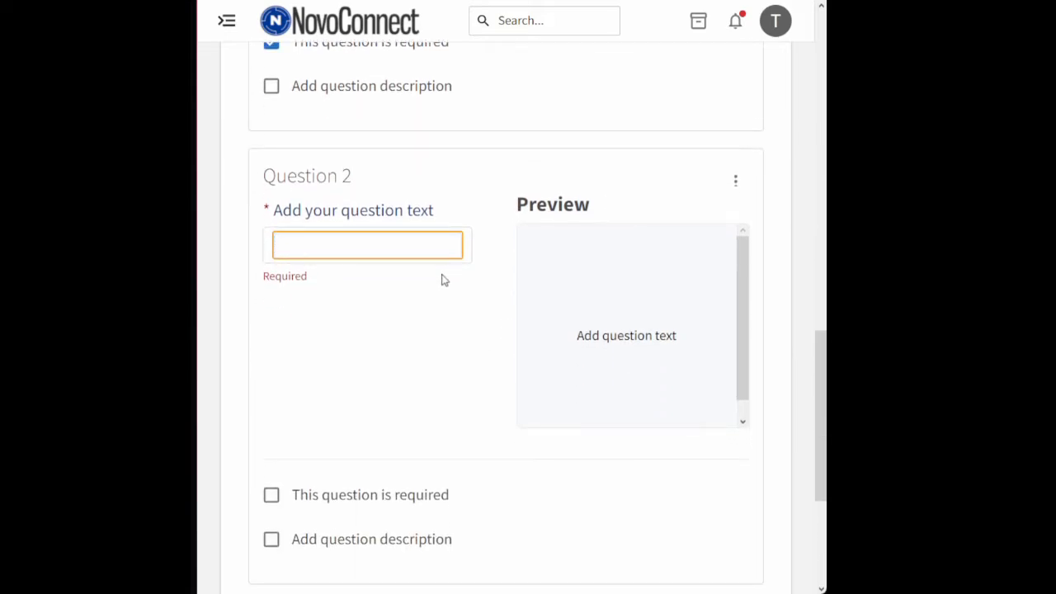
pyautogui.write('Would yo')
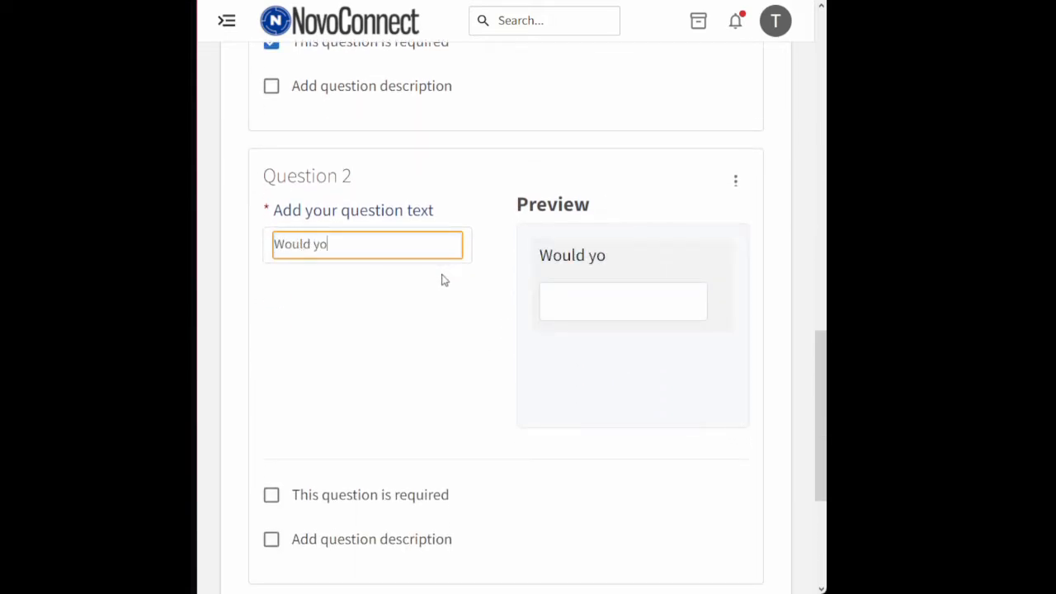
pyautogui.write('u attedn agn')
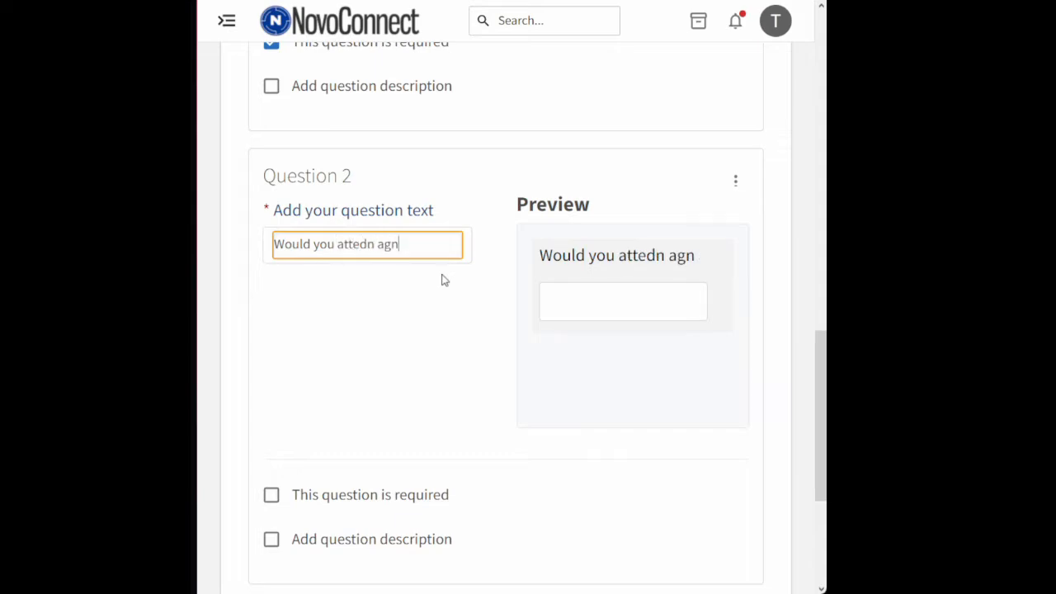
pyautogui.press('BackSpace')
pyautogui.write('ain?')
pyautogui.scroll(-3, 450, 288)
pyautogui.scroll(2, 460, 286)
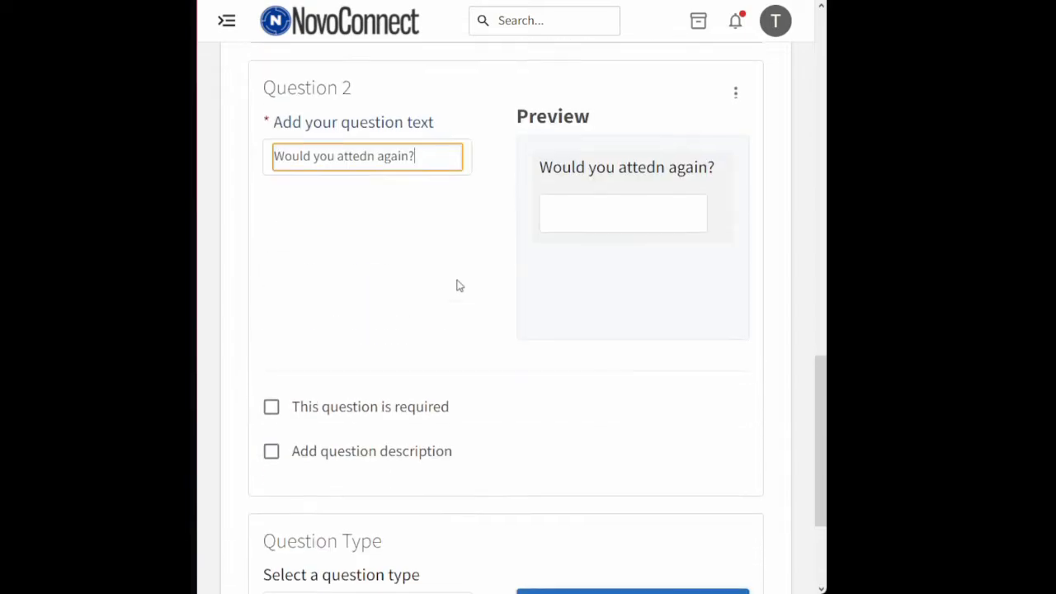
pyautogui.click(374, 160)
pyautogui.press('BackSpace')
pyautogui.press('BackSpace')
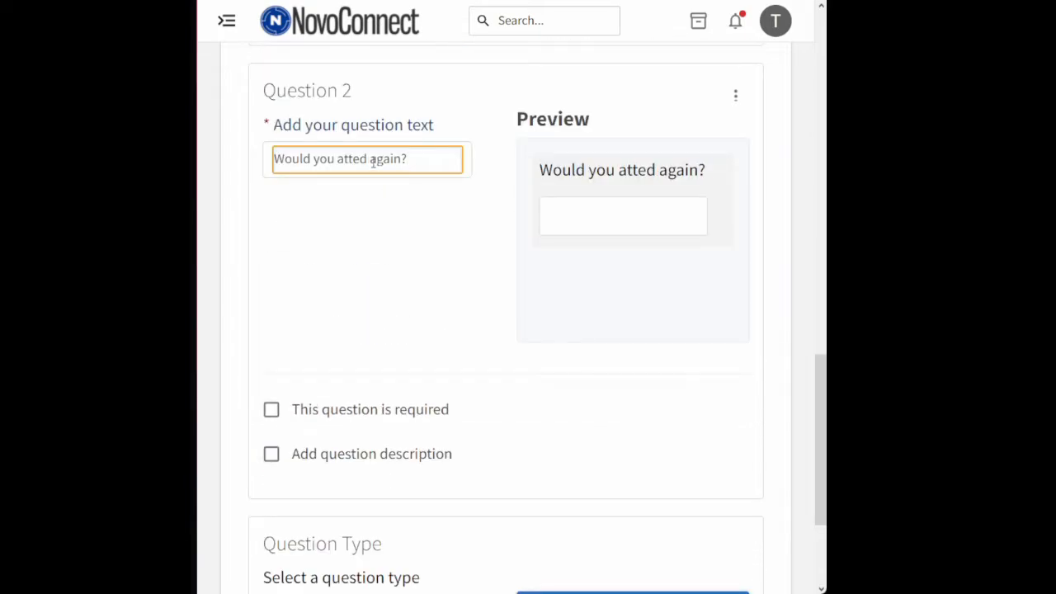
pyautogui.write('nd')
# Step: Add a third evaluation question of type Text Area - Multiline reading "Please write two sentences about your experience."
pyautogui.scroll(-2, 474, 343)
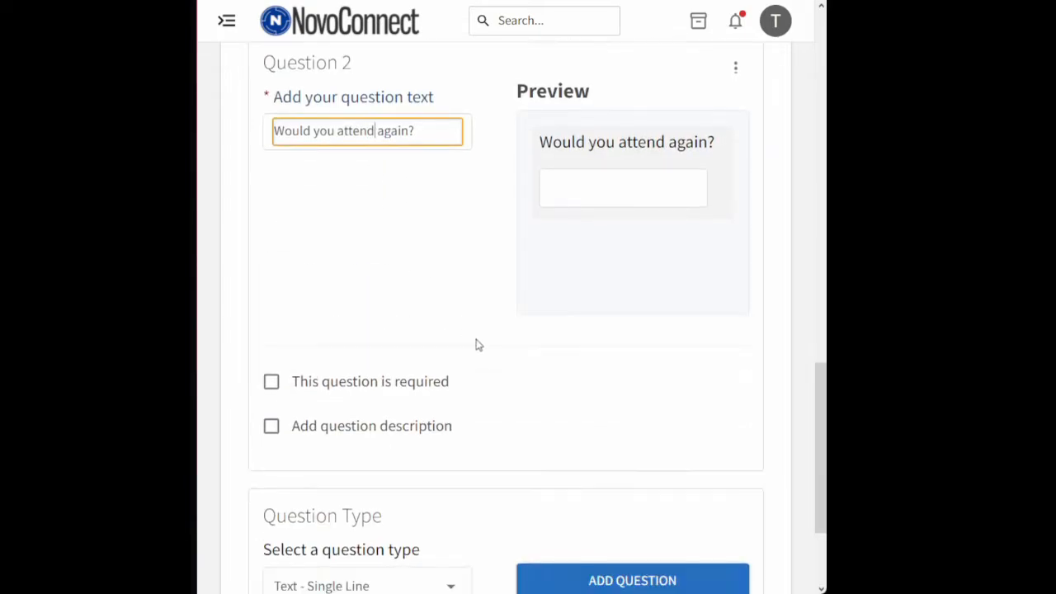
pyautogui.click(431, 418)
pyautogui.click(401, 450)
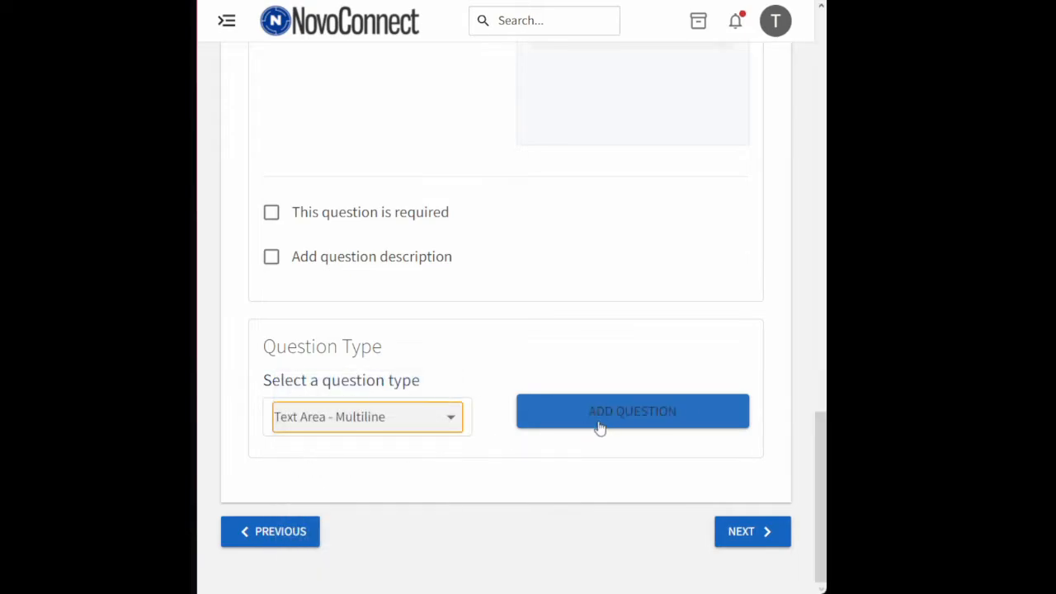
pyautogui.click(602, 420)
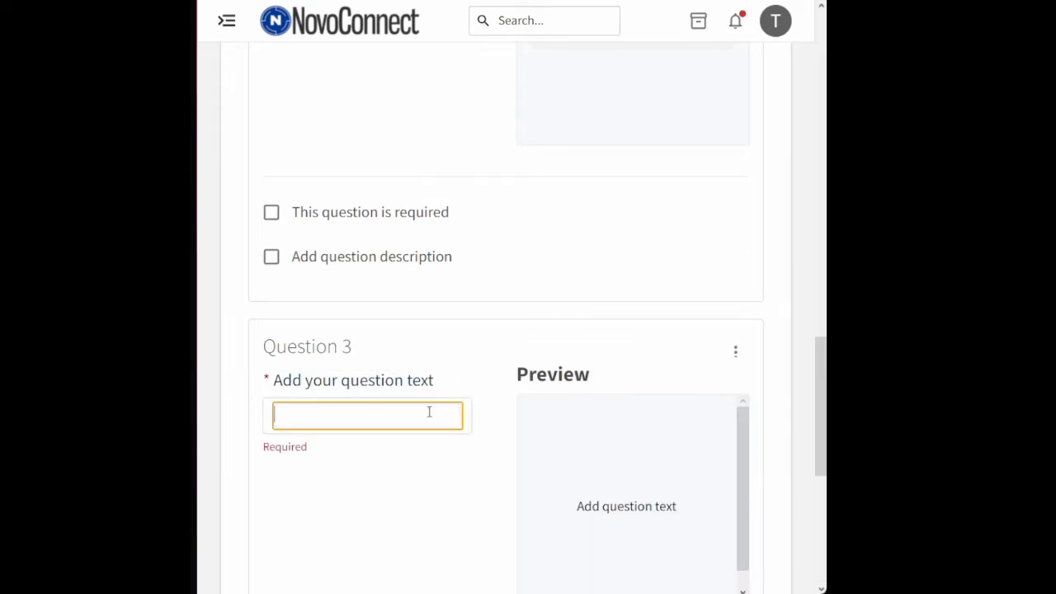
pyautogui.write('Please ')
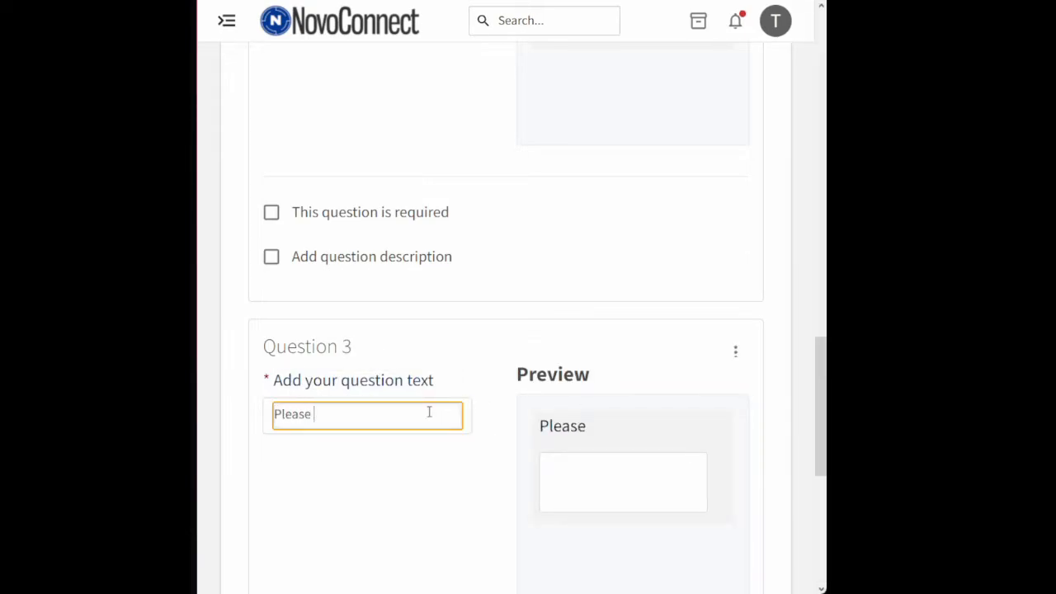
pyautogui.write('write two ')
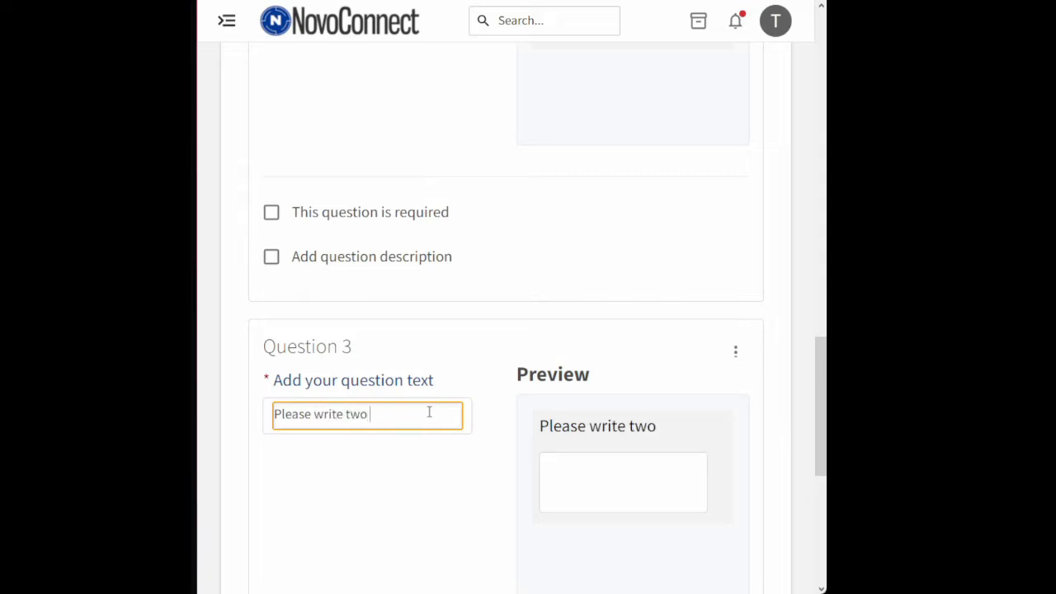
pyautogui.write('sentences a')
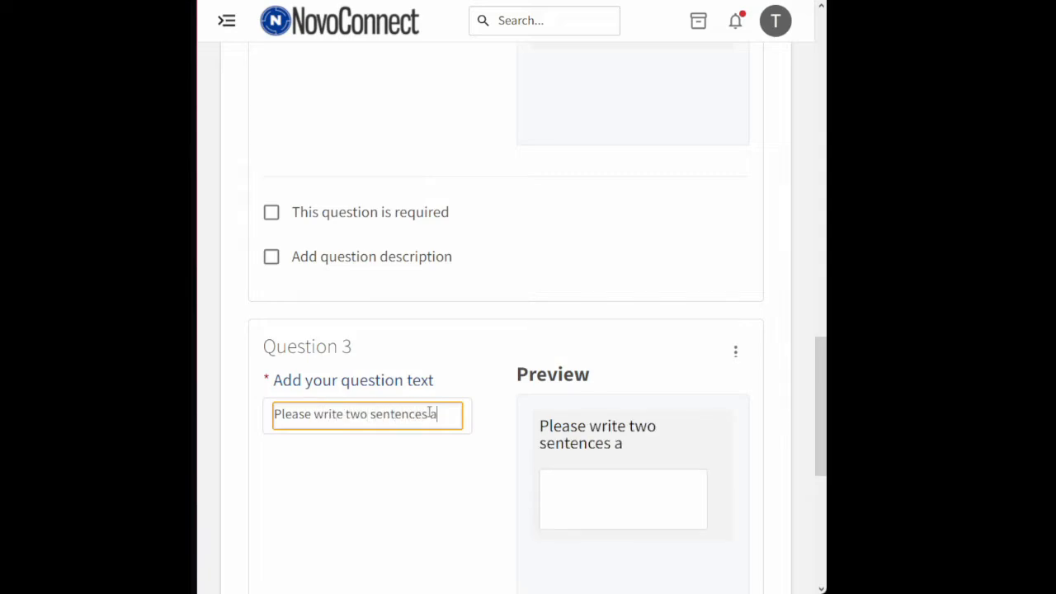
pyautogui.write('bout your ec')
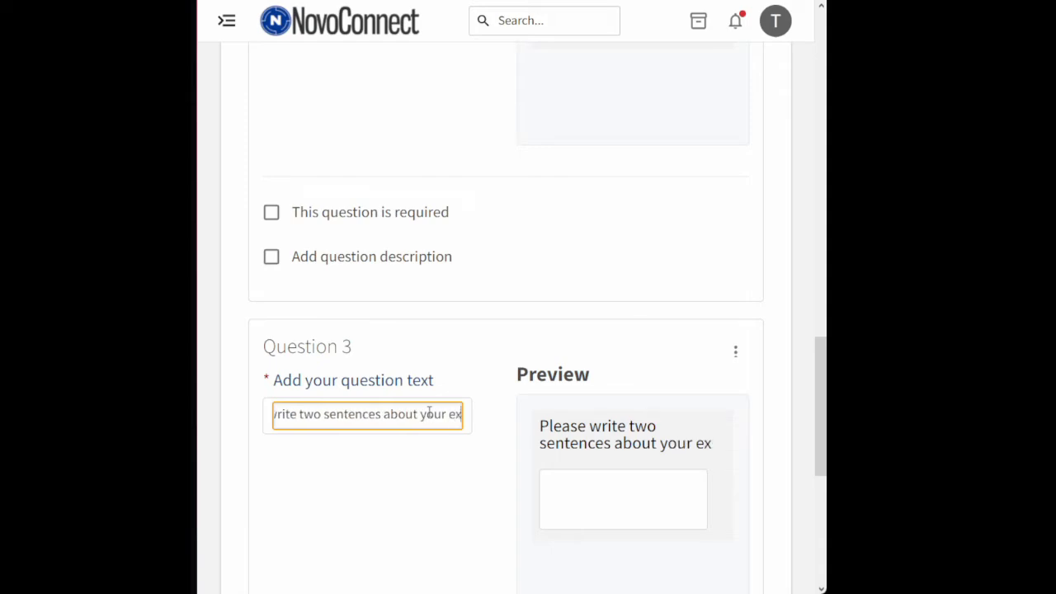
pyautogui.write('perience')
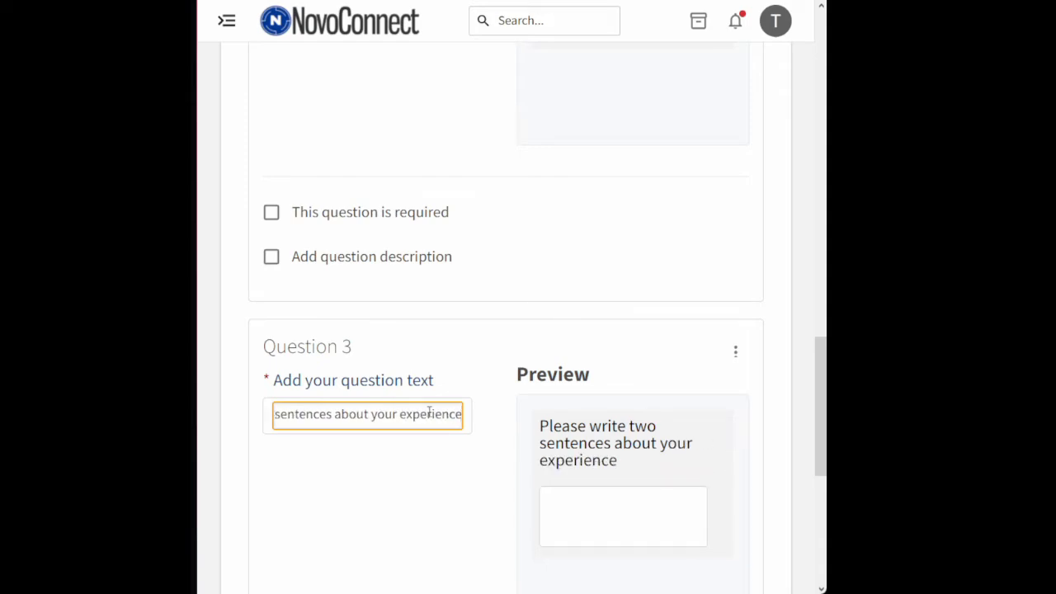
pyautogui.write('.')
pyautogui.scroll(-2, 406, 303)
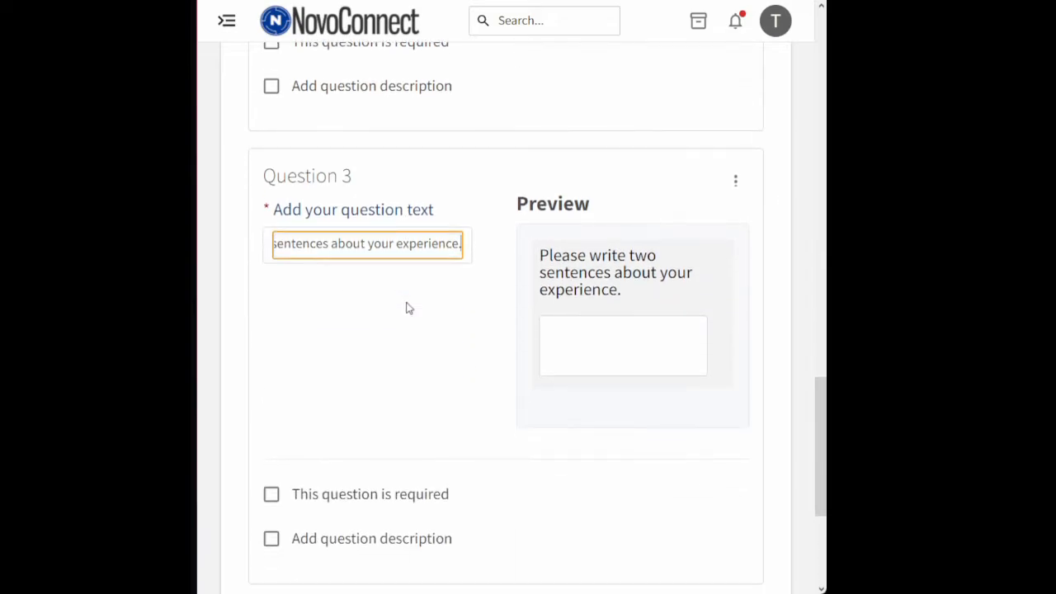
pyautogui.scroll(-2, 436, 365)
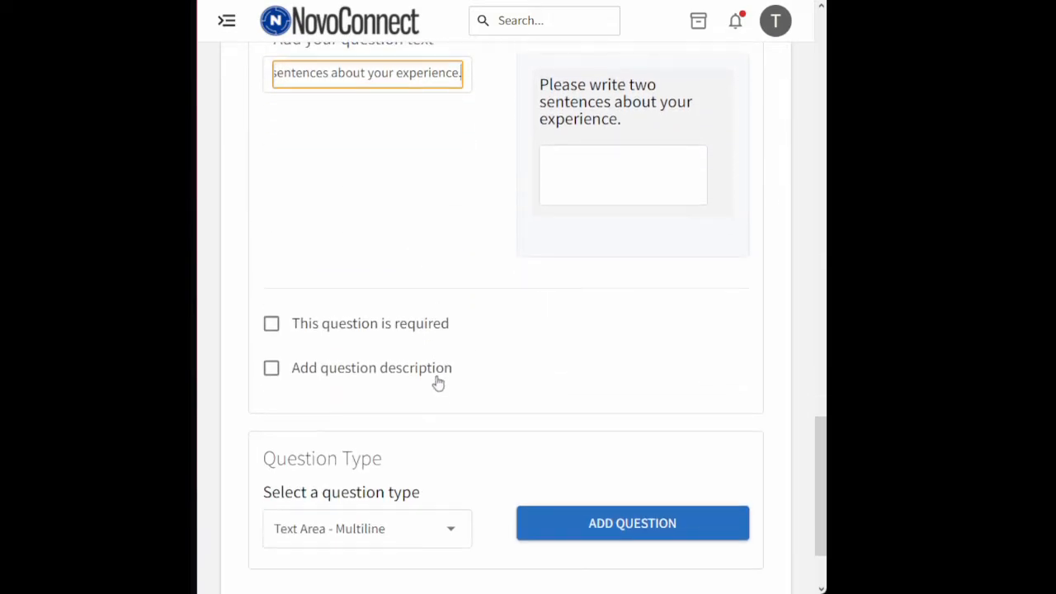
# Step: Add a fourth evaluation question of type Radio Button reading "Did you like the snack options?"
pyautogui.click(429, 536)
pyautogui.click(372, 484)
pyautogui.click(564, 535)
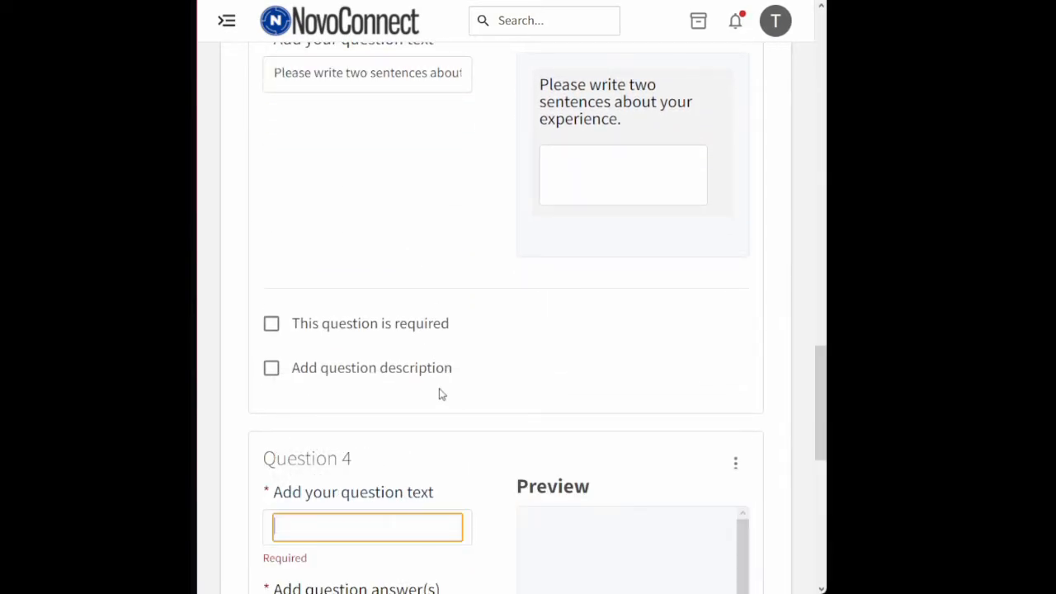
pyautogui.scroll(-3, 438, 393)
pyautogui.write('Did')
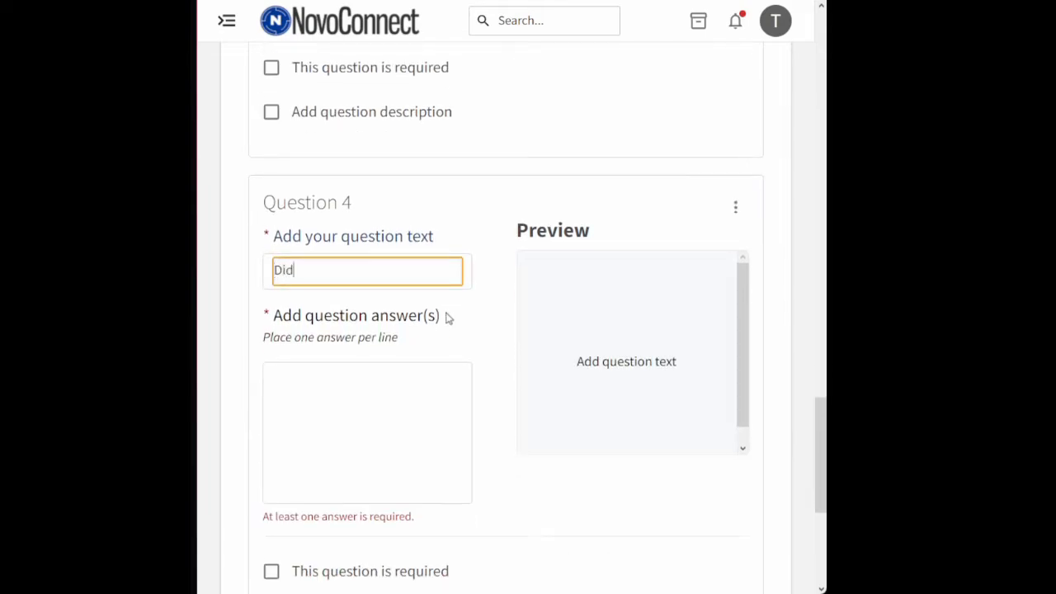
pyautogui.write(' you like the snack options?')
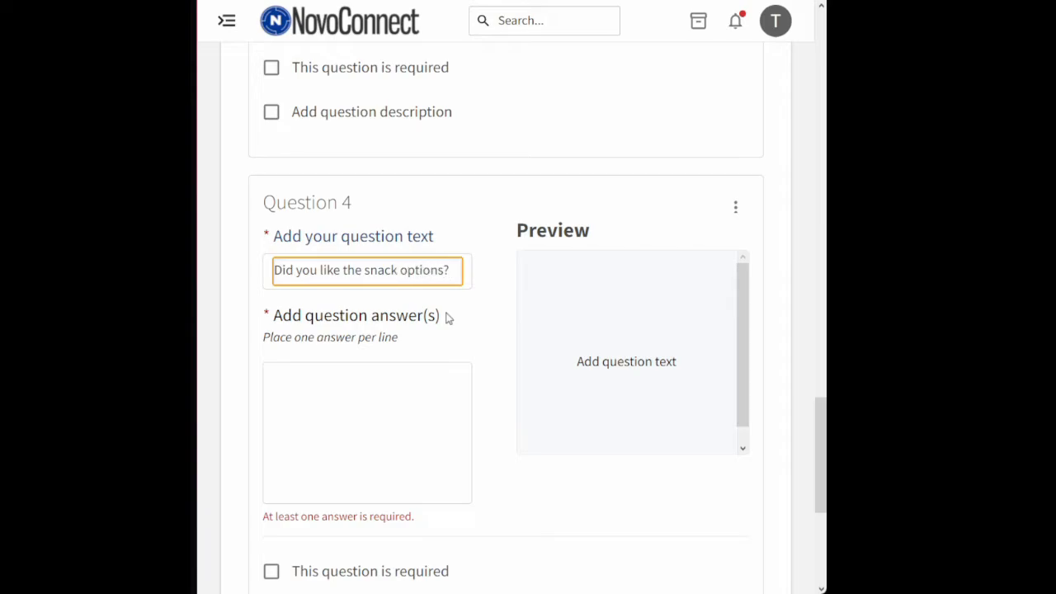
# Step: Enter the answers Yes and No for the snack options question and make it required
pyautogui.click(407, 422)
pyautogui.write('Yes')
pyautogui.press('Return')
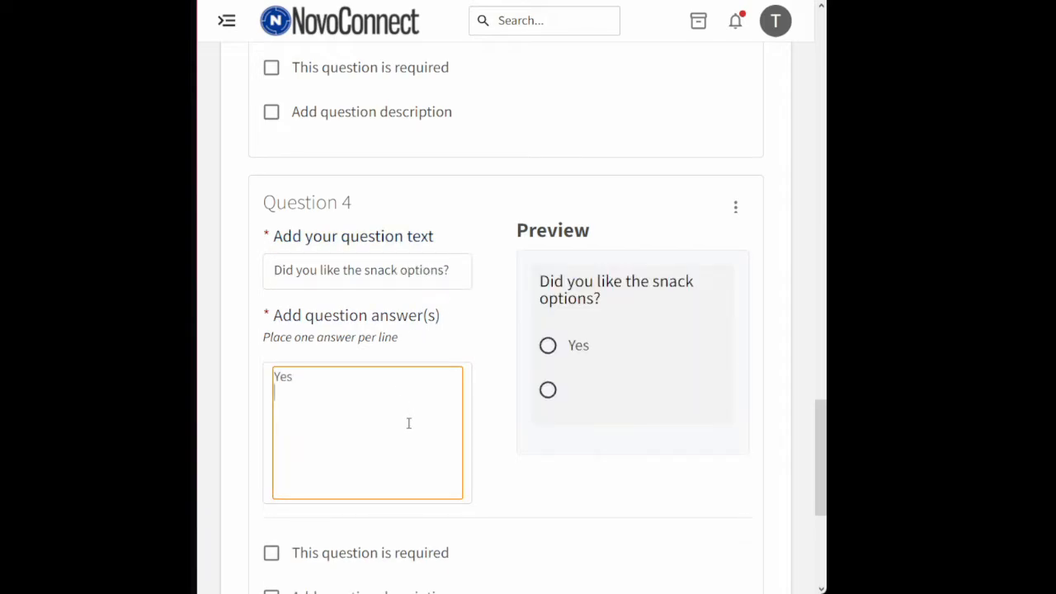
pyautogui.write('No')
pyautogui.scroll(-1, 507, 330)
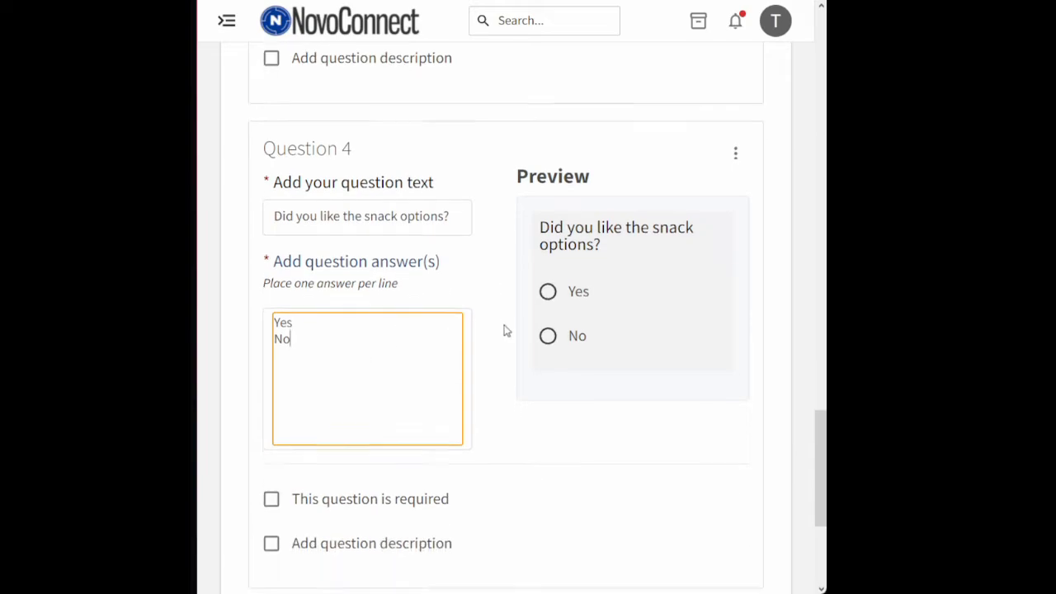
pyautogui.scroll(-3, 506, 330)
pyautogui.click(372, 301)
# Step: Add a fifth evaluation question of type Checkboxes reading "Please check the snacks you liked."
pyautogui.click(435, 486)
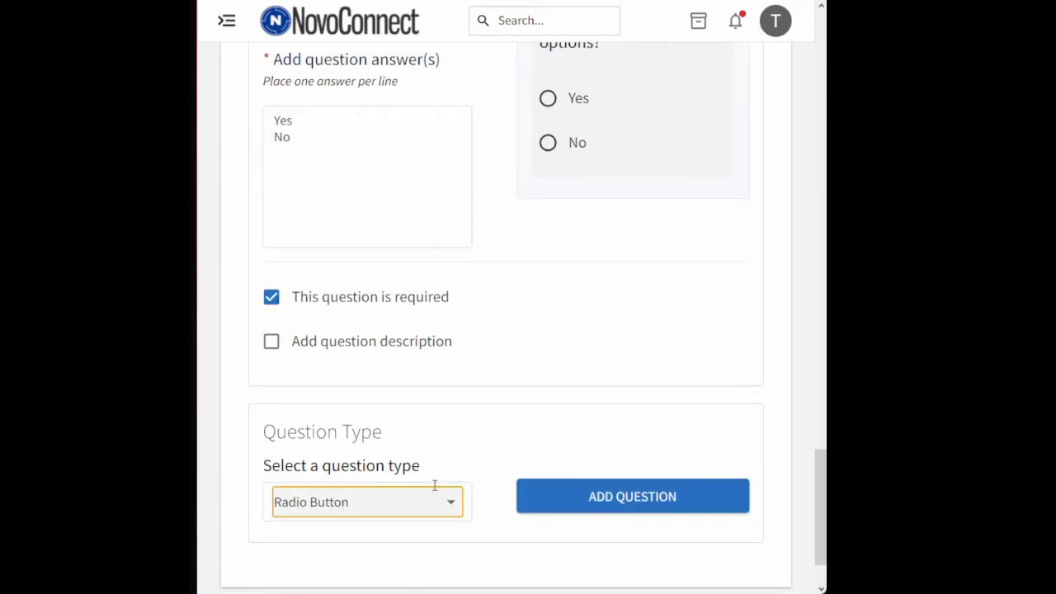
pyautogui.click(436, 501)
pyautogui.click(405, 522)
pyautogui.click(536, 505)
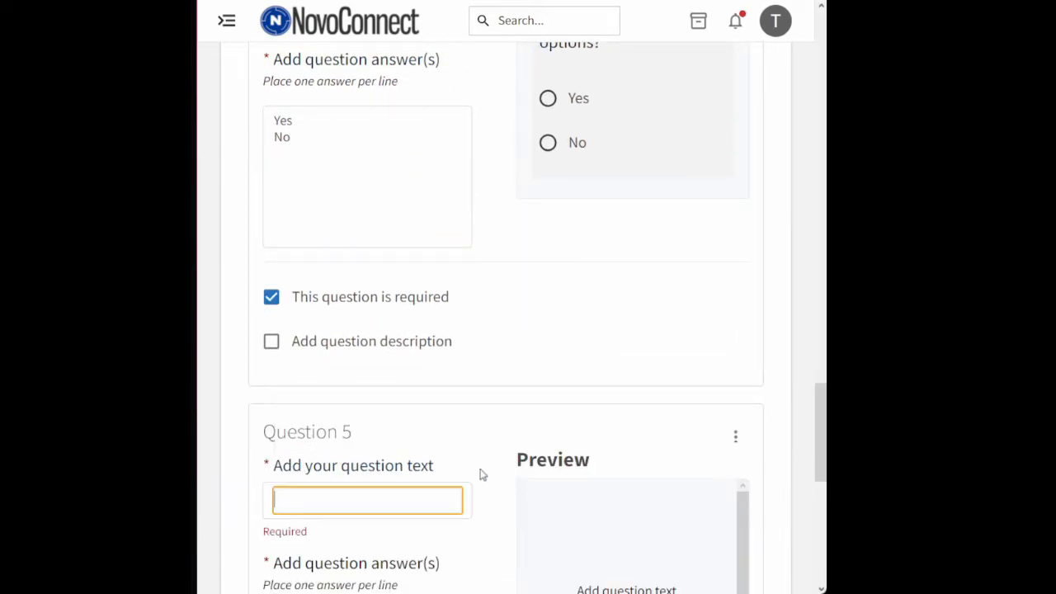
pyautogui.scroll(-3, 446, 446)
pyautogui.write('Please ch')
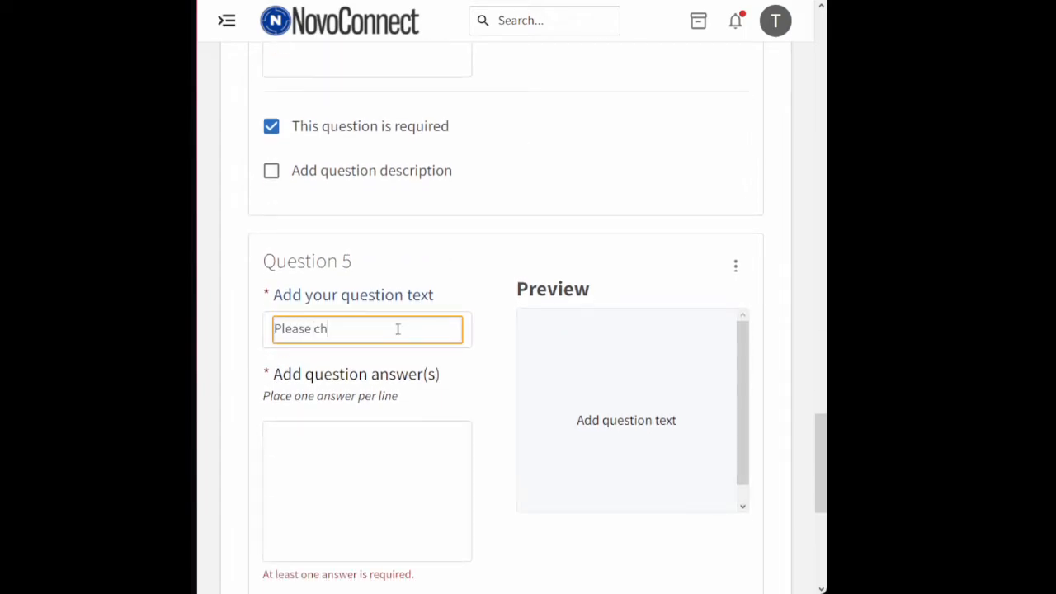
pyautogui.write('eck the snacks you ')
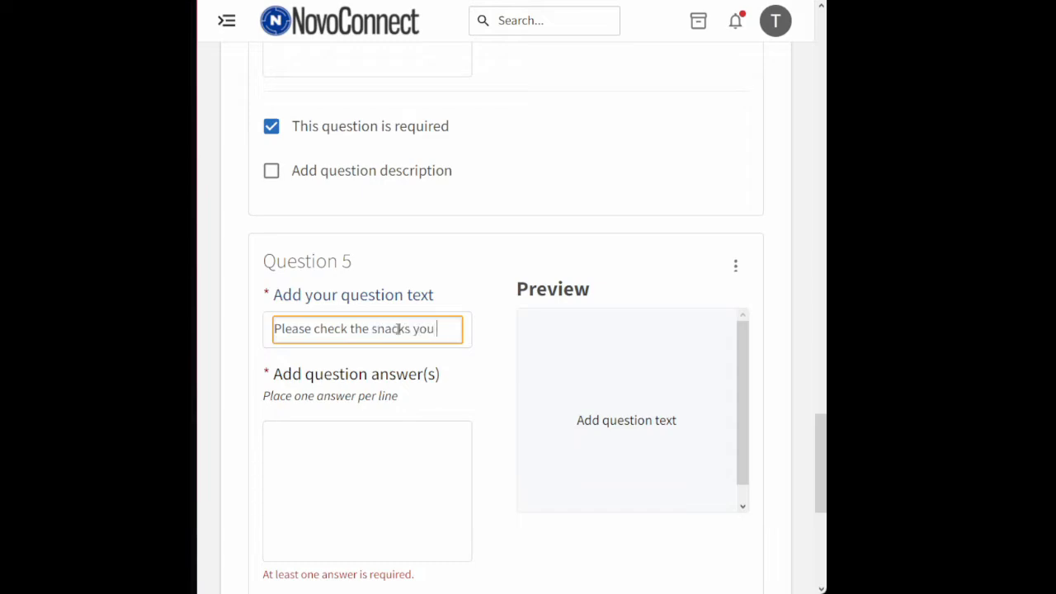
pyautogui.write('liked.')
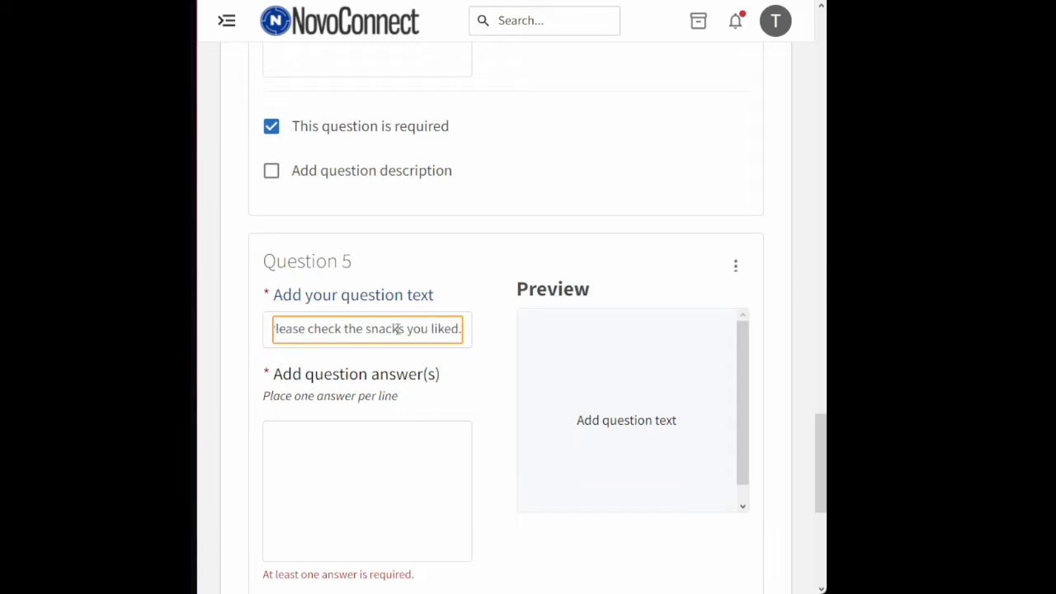
# Step: Enter the answers Doritos, Cheetos, Gummi Worms and Whoppers for the snacks checkbox question and make it required
pyautogui.click(392, 457)
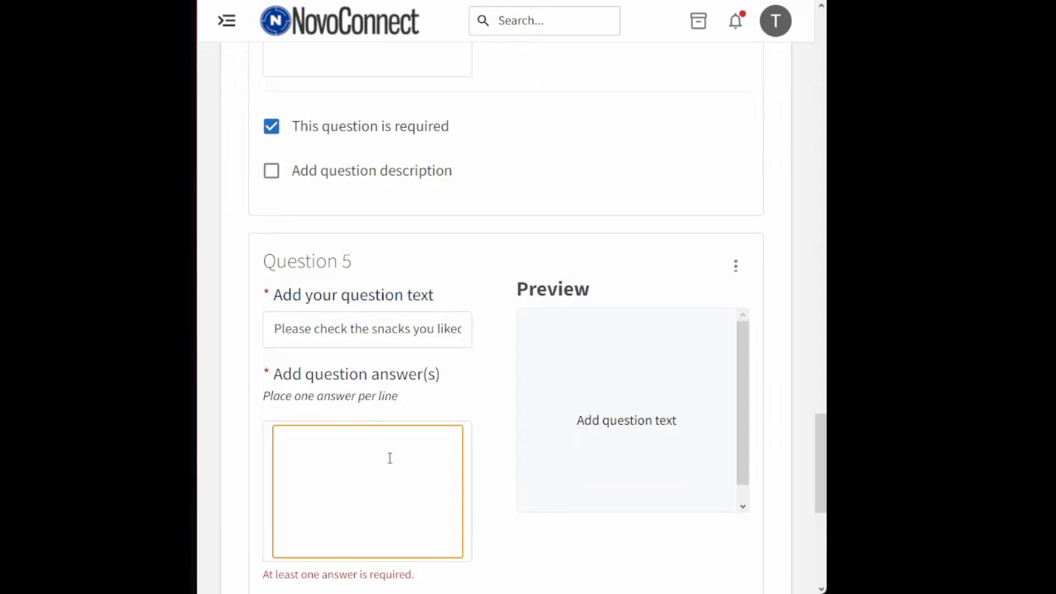
pyautogui.write('Doritos')
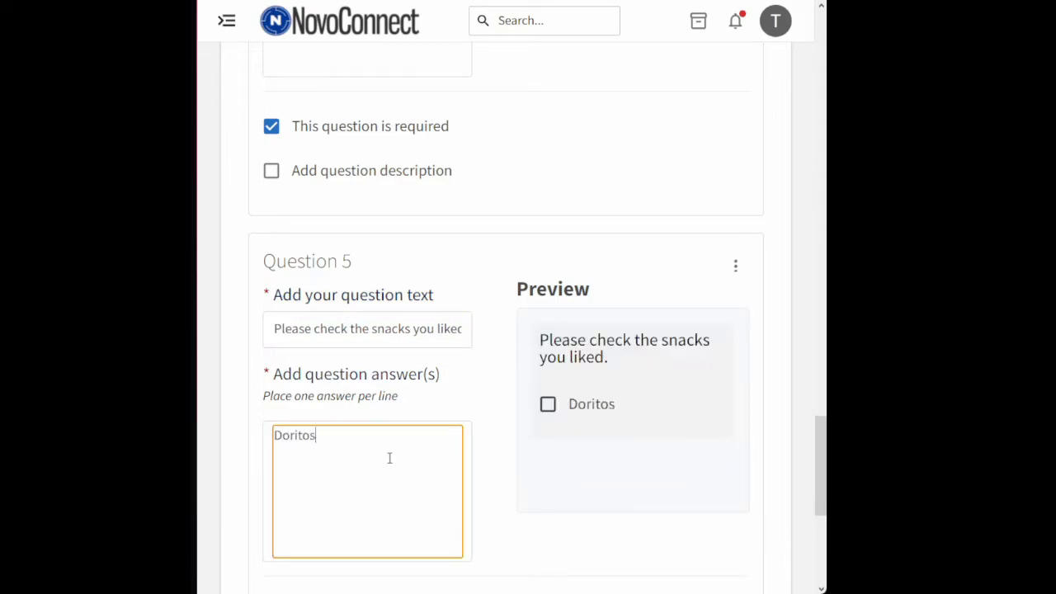
pyautogui.press('Return')
pyautogui.write('Cheetos')
pyautogui.press('Return')
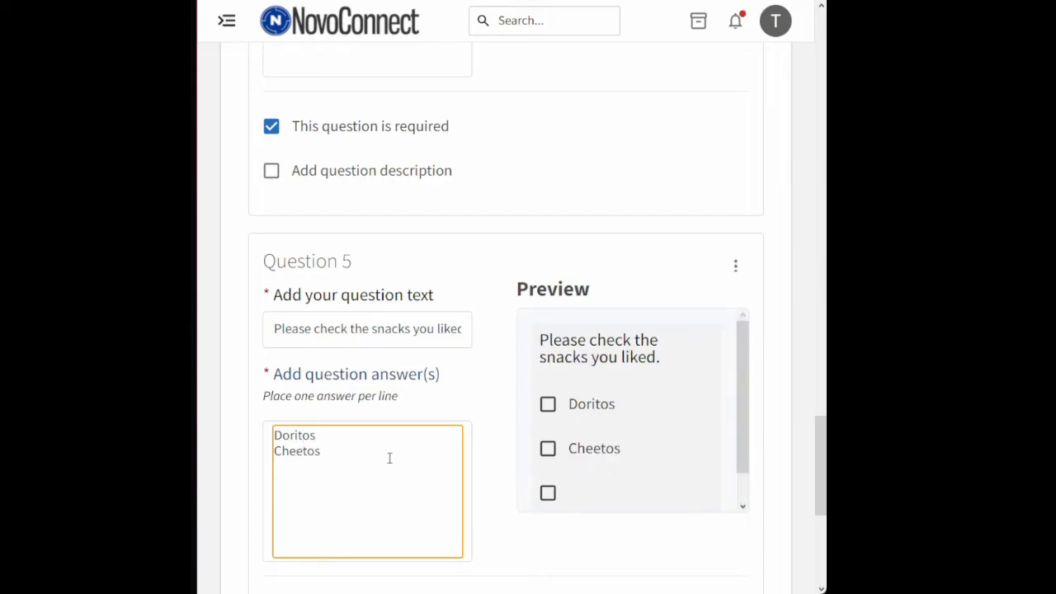
pyautogui.write('Gummi Worms')
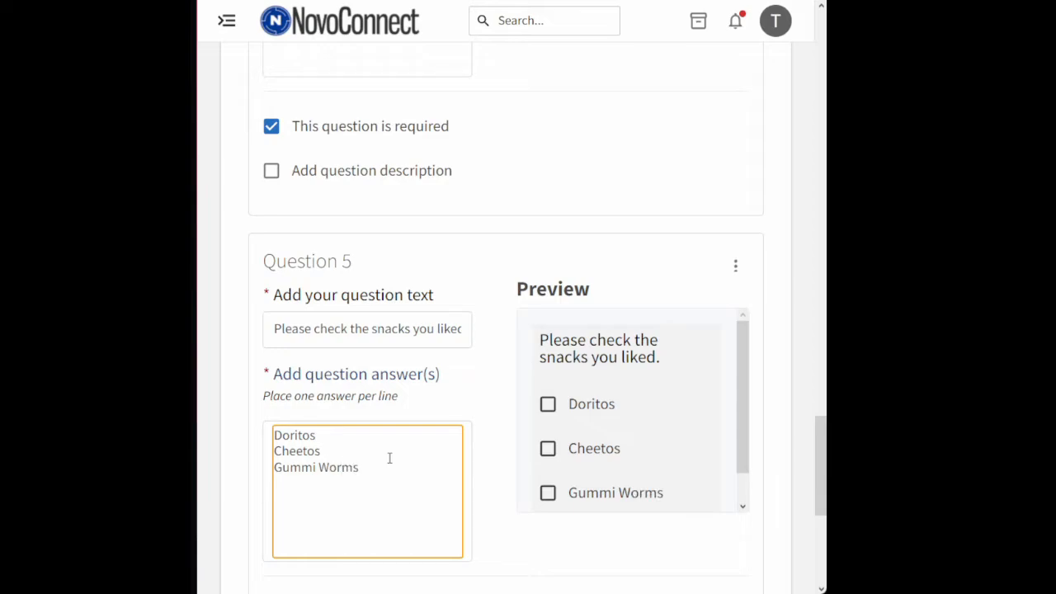
pyautogui.press('Return')
pyautogui.write('Who')
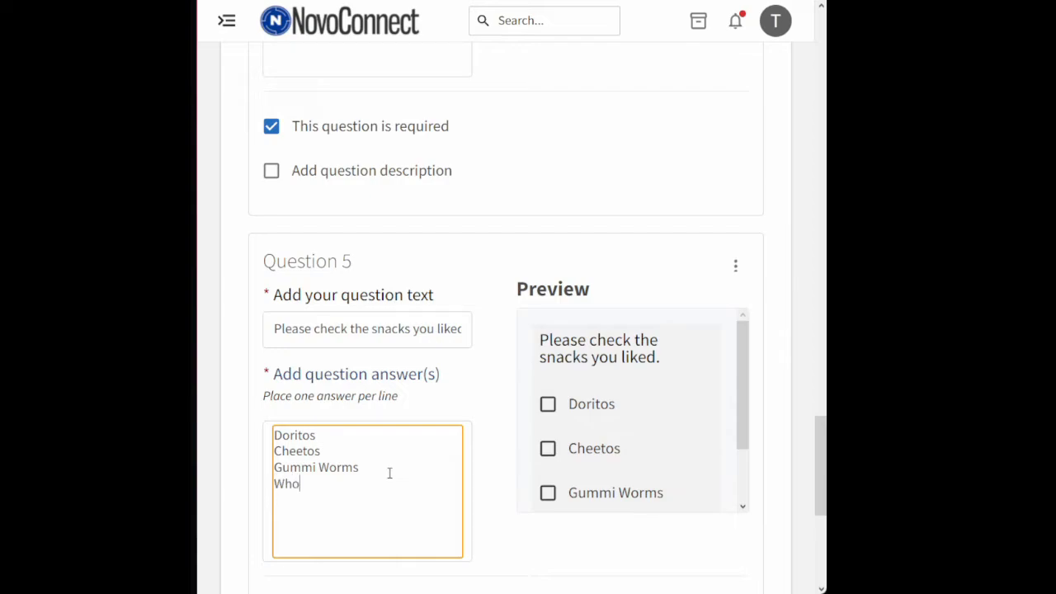
pyautogui.write('ppers')
pyautogui.scroll(-3, 424, 314)
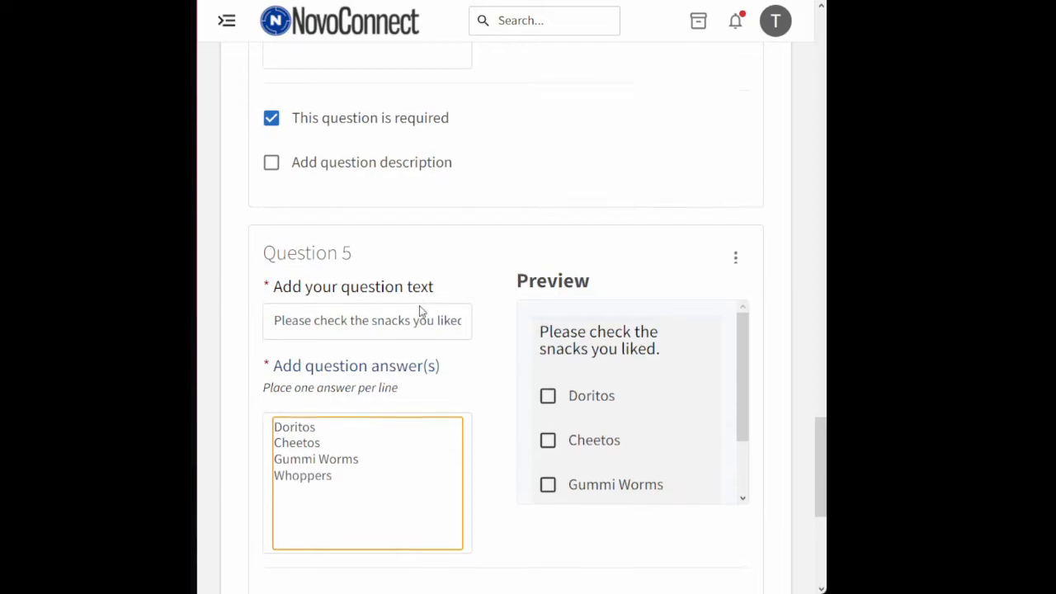
pyautogui.click(388, 361)
pyautogui.scroll(-2, 487, 393)
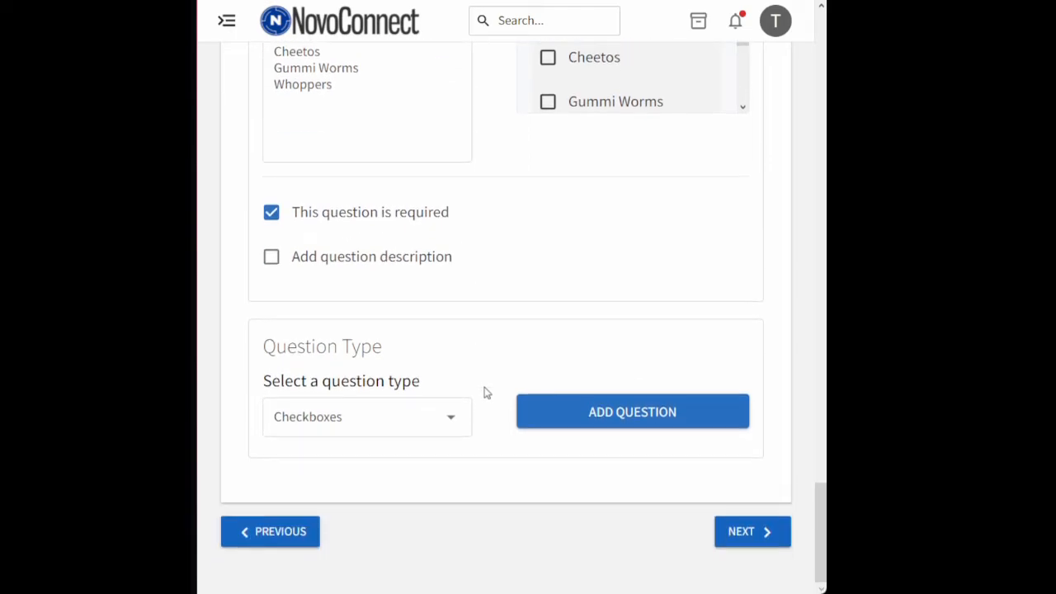
# Step: Add a sixth evaluation question of type Dropdown reading "Did you meet any new friends?"
pyautogui.click(451, 420)
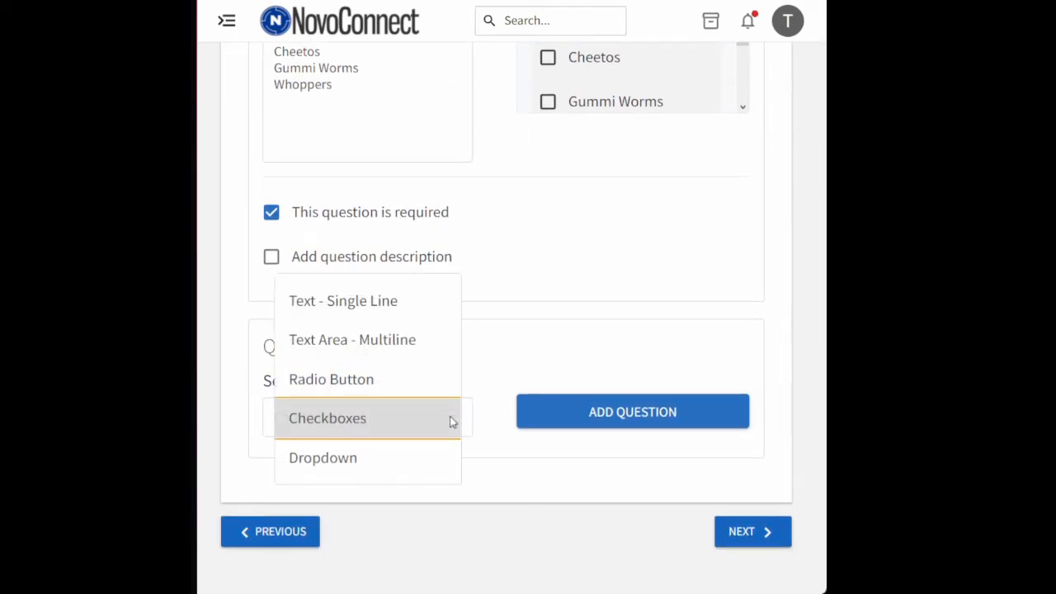
pyautogui.click(397, 456)
pyautogui.click(537, 424)
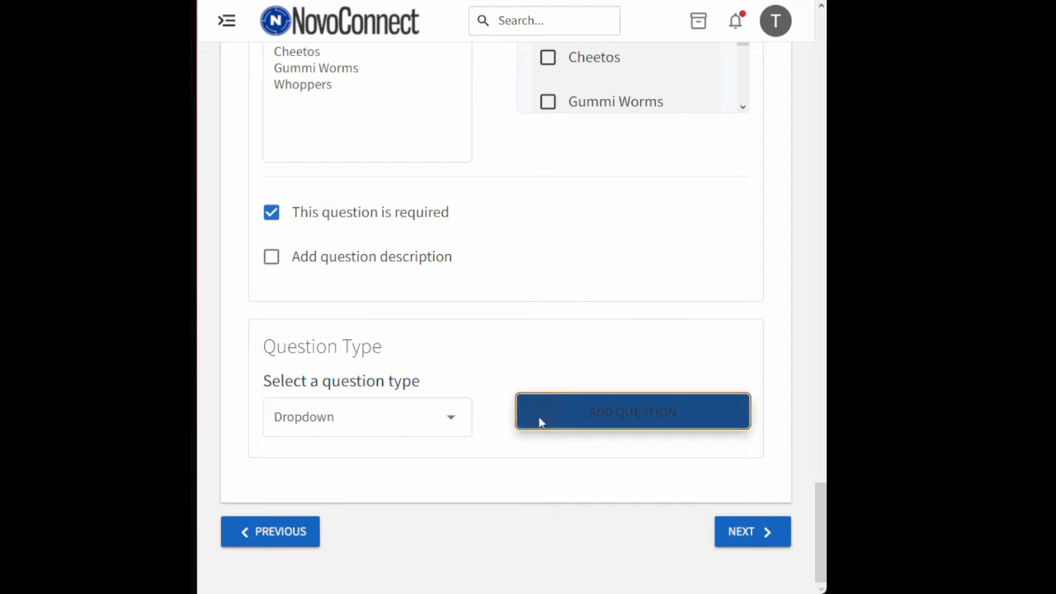
pyautogui.scroll(-1, 445, 443)
pyautogui.scroll(-1, 438, 443)
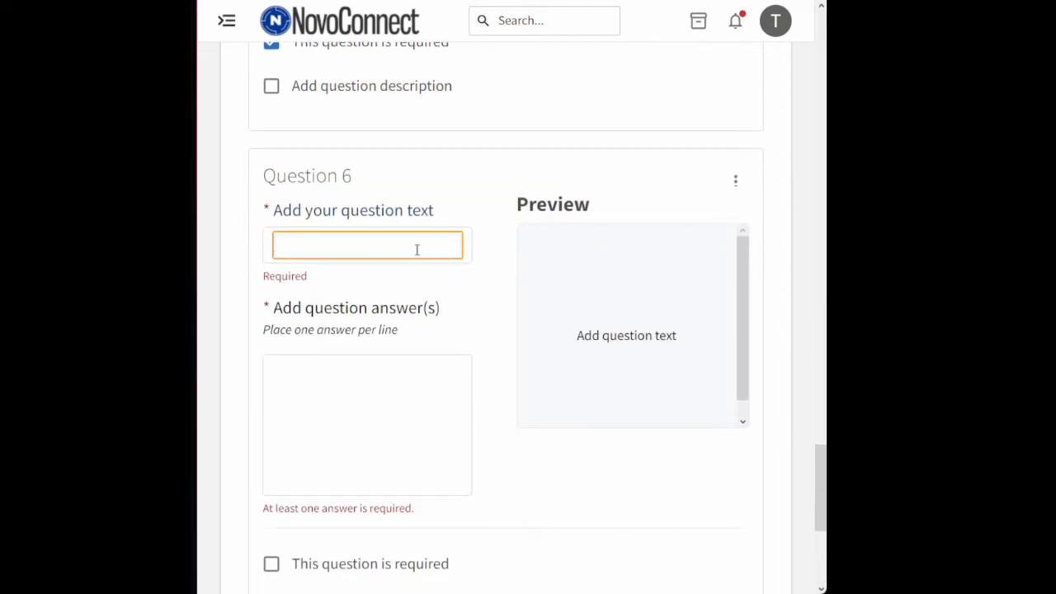
pyautogui.write('Did')
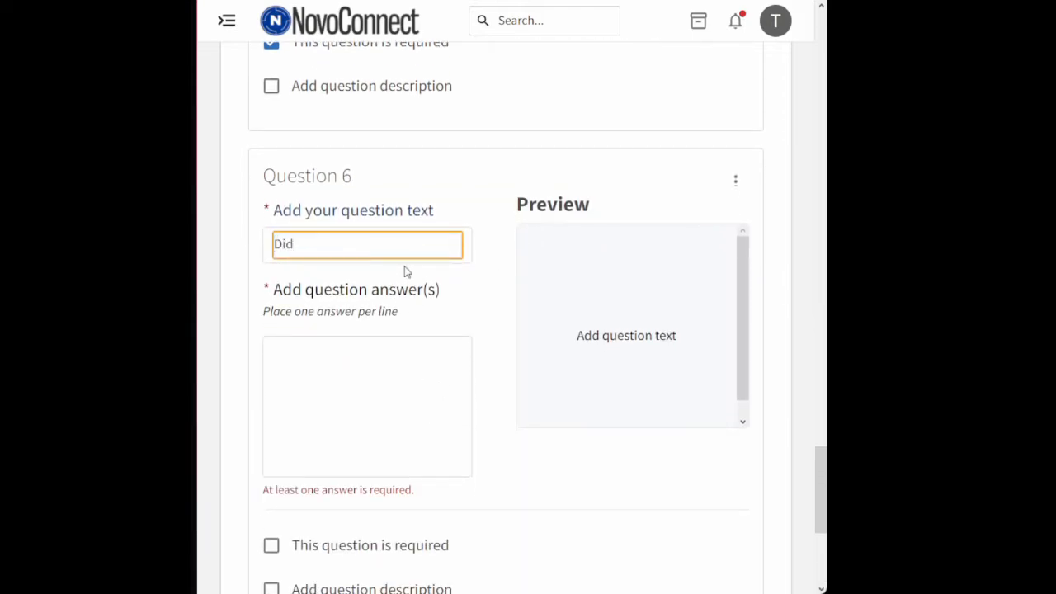
pyautogui.write(' you meet any new friends?')
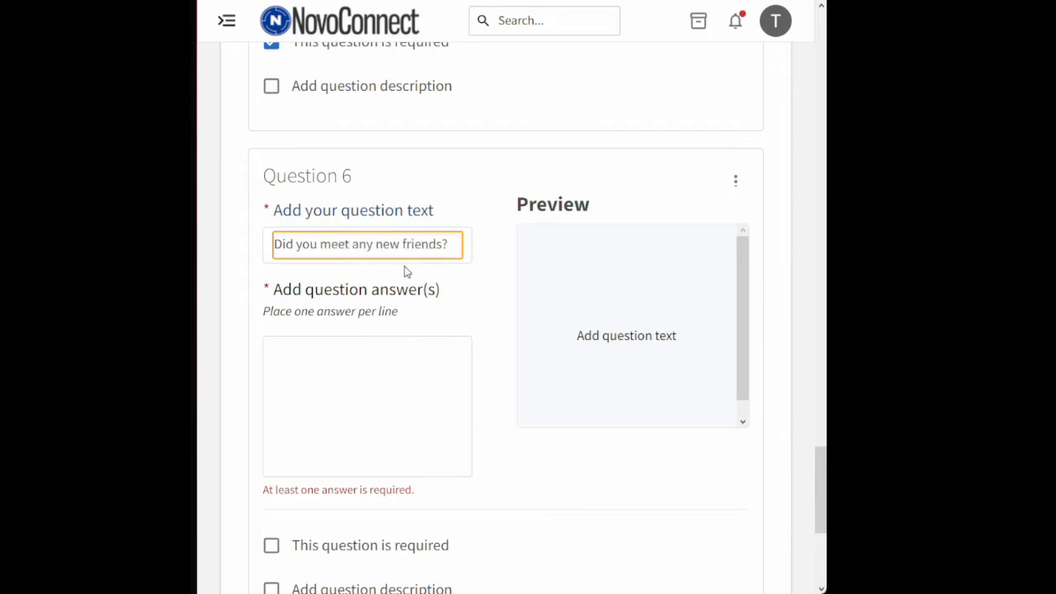
# Step: Enter the answers No, Yes and IDK for the new friends dropdown question and make it required
pyautogui.click(394, 367)
pyautogui.write('No')
pyautogui.press('Return')
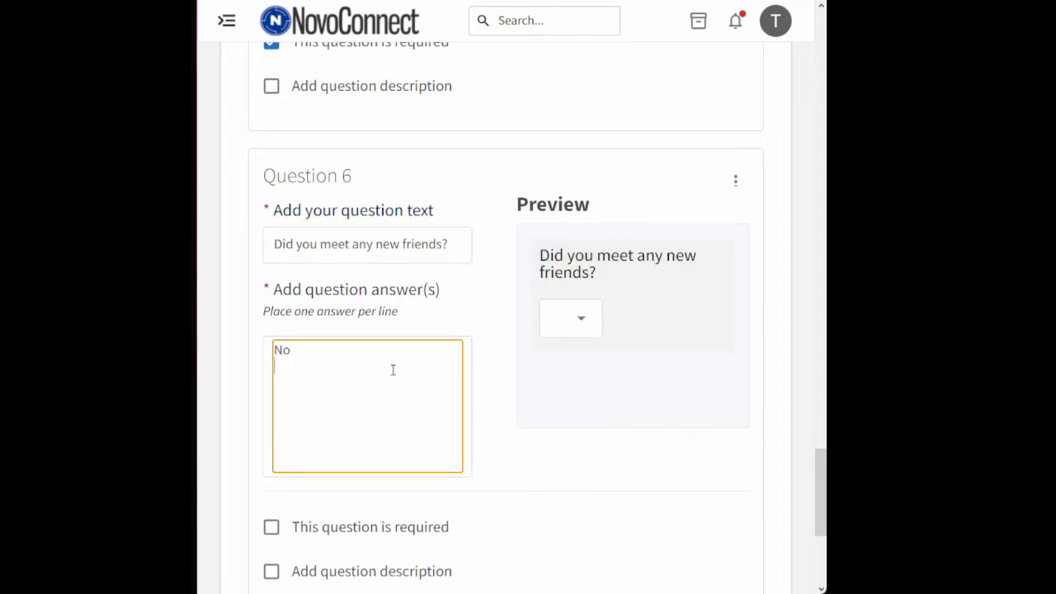
pyautogui.write('Yes')
pyautogui.press('Return')
pyautogui.write('IDK')
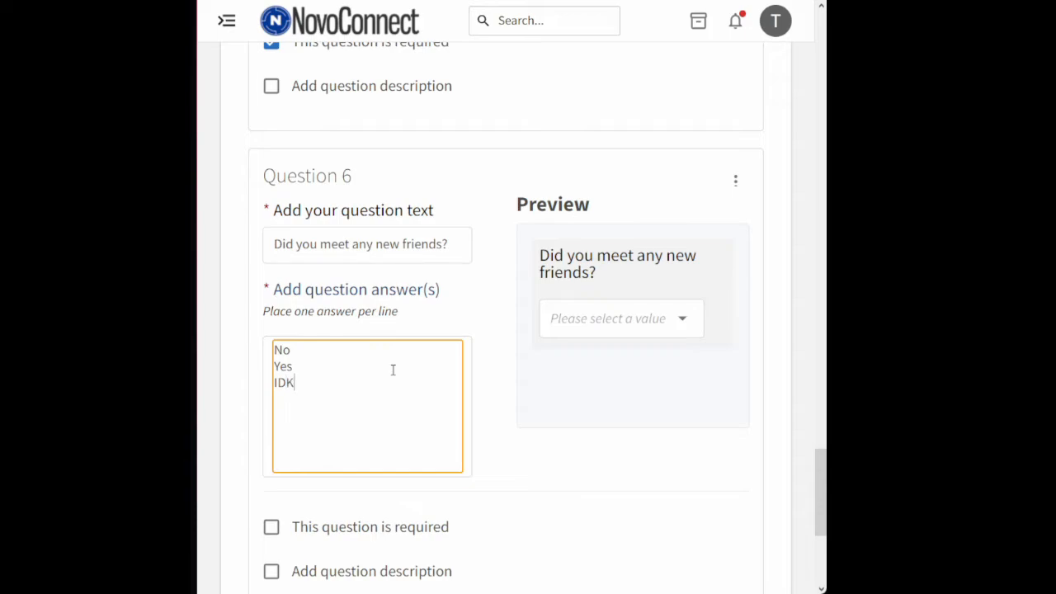
pyautogui.scroll(-3, 392, 369)
pyautogui.click(384, 271)
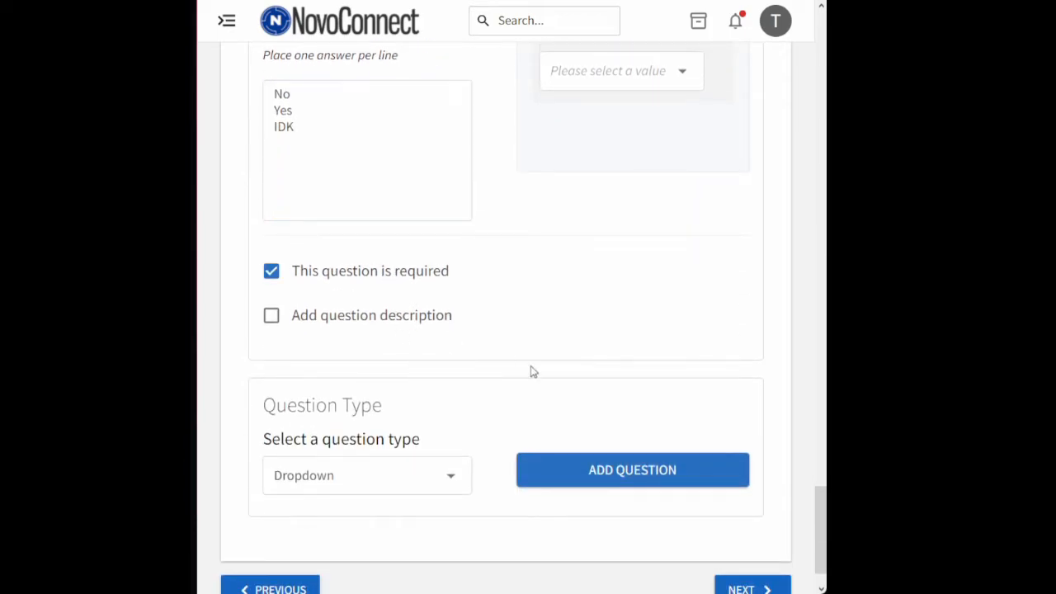
# Step: Continue to the event cover photo and choose the kitten picture as its image
pyautogui.scroll(-1, 660, 453)
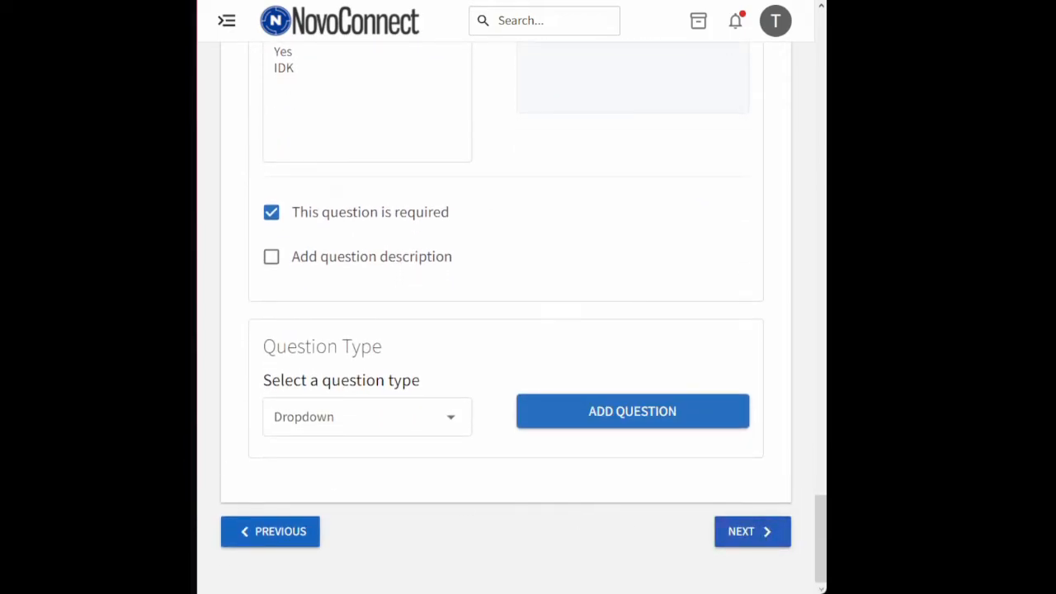
pyautogui.click(752, 531)
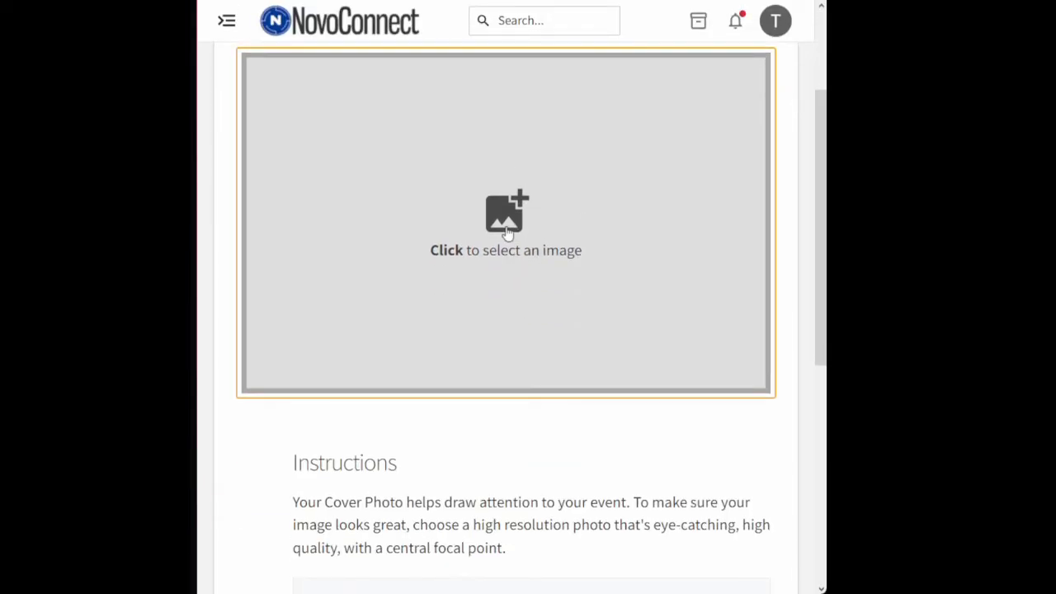
pyautogui.click(507, 232)
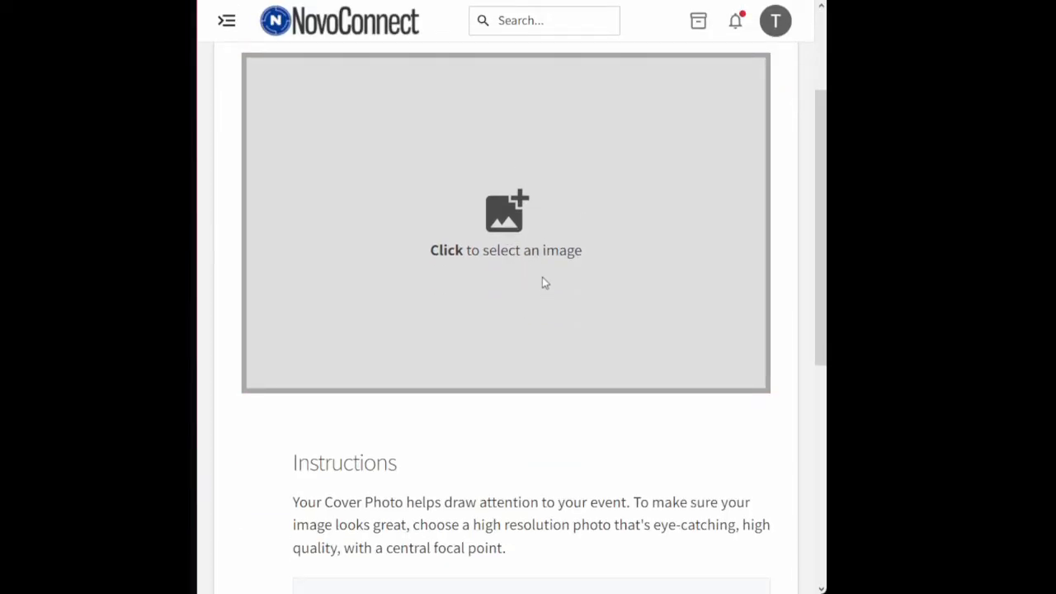
pyautogui.doubleClick(284, 176)
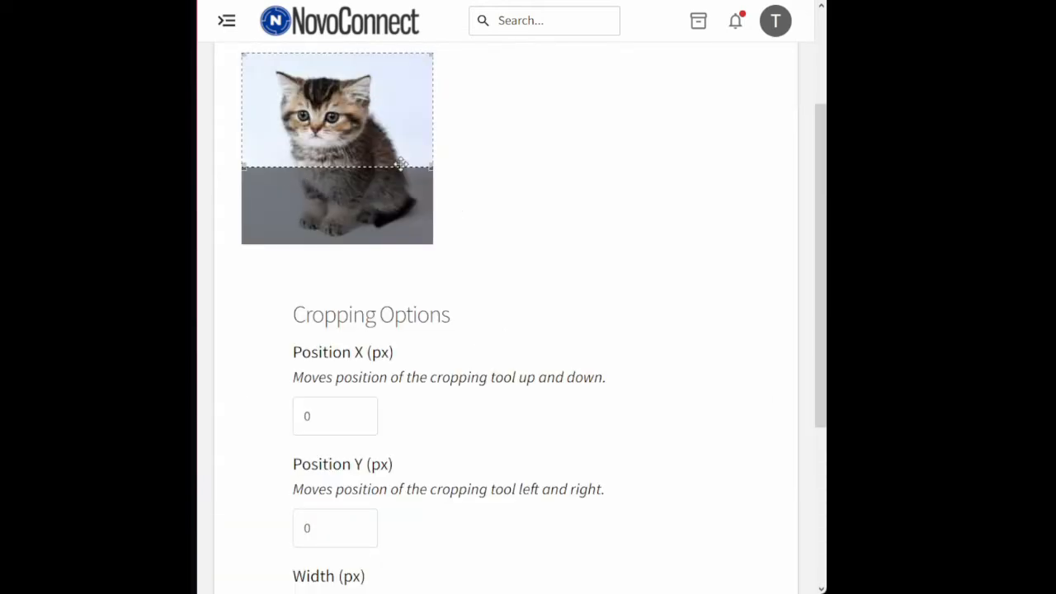
# Step: Move the crop area down to a Position Y of about 18 px and crop the kitten cover photo
pyautogui.moveTo(359, 135); pyautogui.dragTo(359, 146)
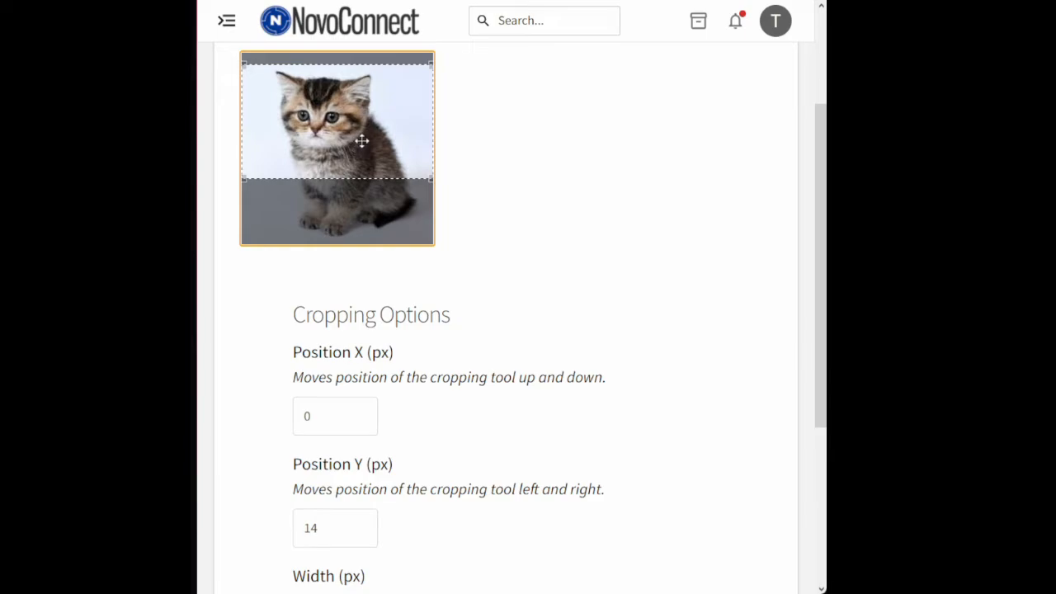
pyautogui.moveTo(360, 146); pyautogui.dragTo(360, 149)
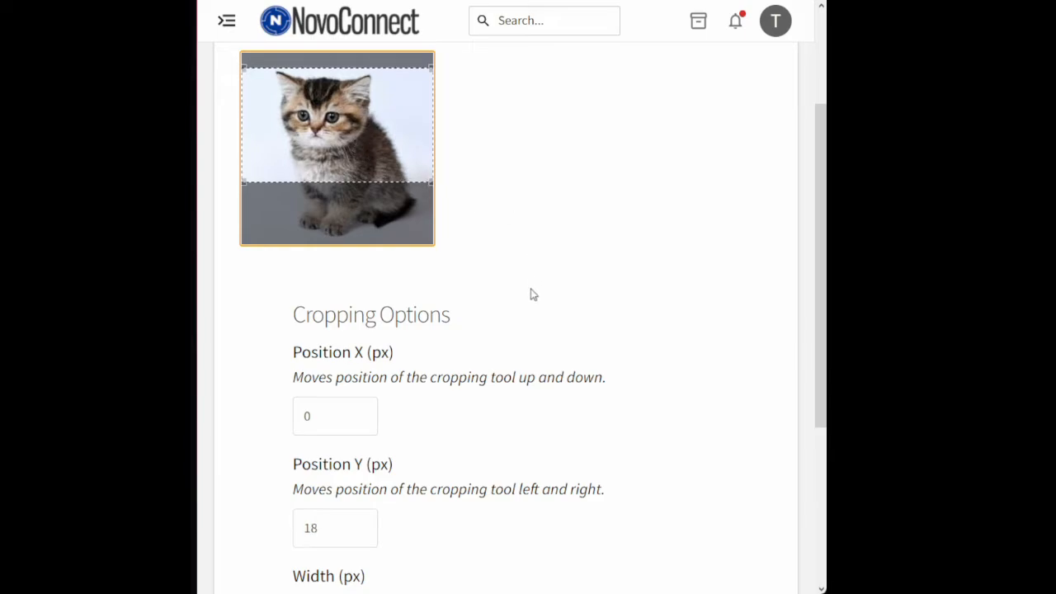
pyautogui.scroll(-1, 532, 296)
pyautogui.scroll(-2, 532, 296)
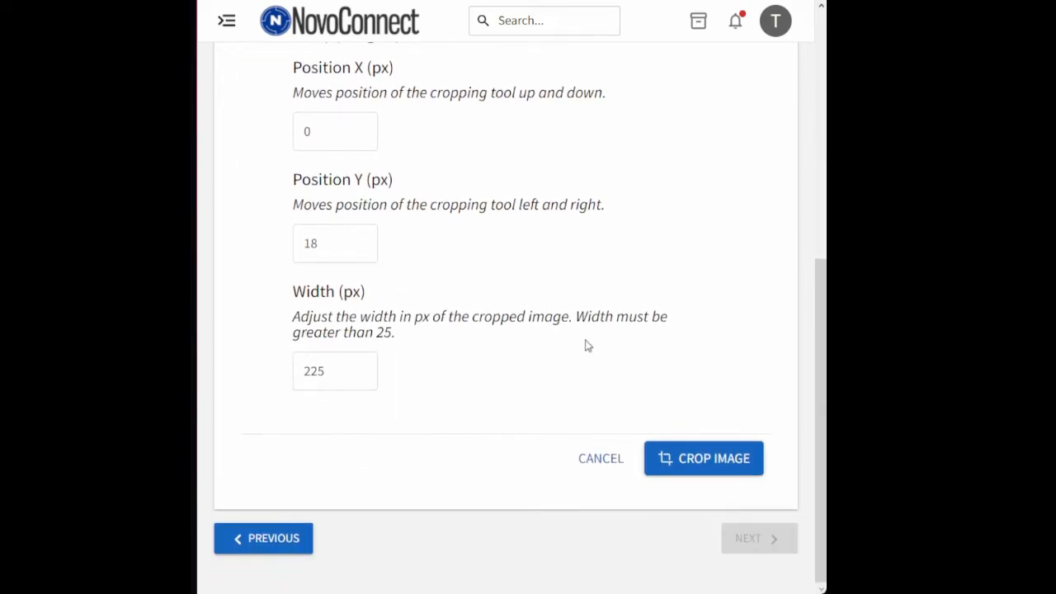
pyautogui.click(720, 455)
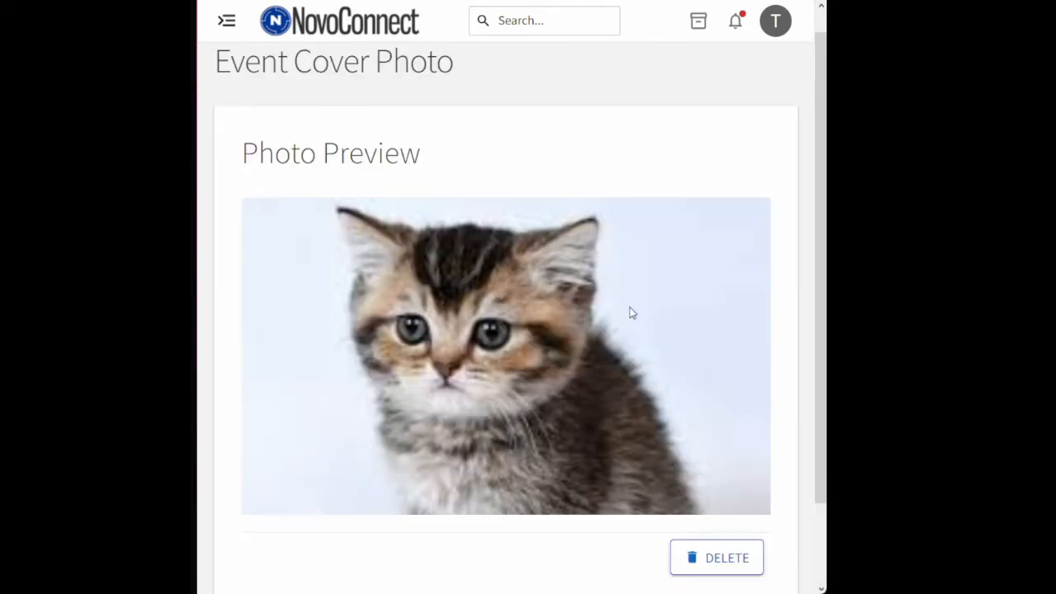
# Step: Continue to the additional information form and enter "Masks required, social distancing recommended." as the COVID-19 precautions
pyautogui.scroll(-1, 669, 437)
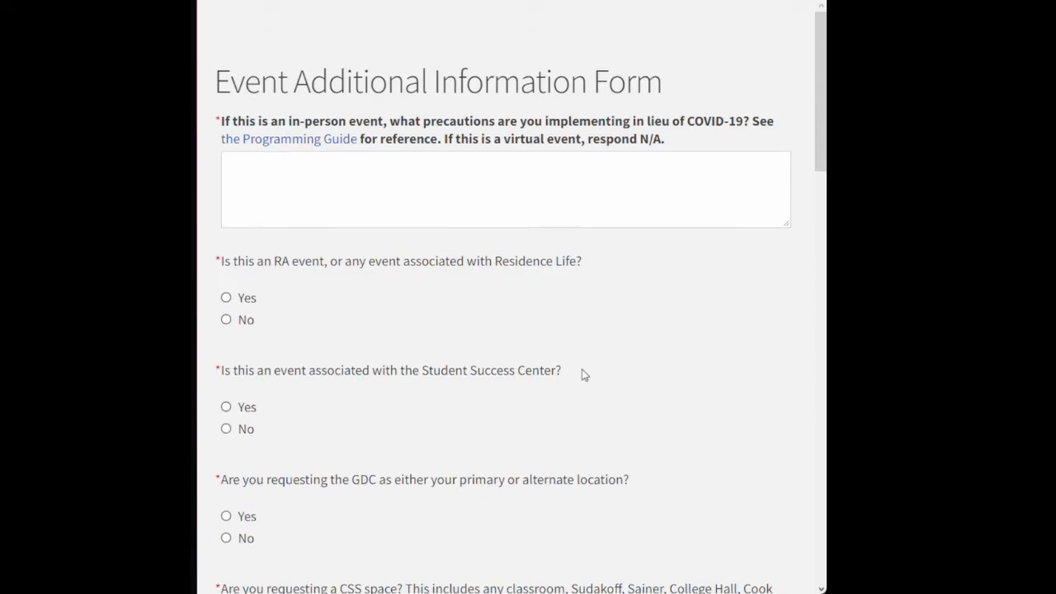
pyautogui.click(511, 202)
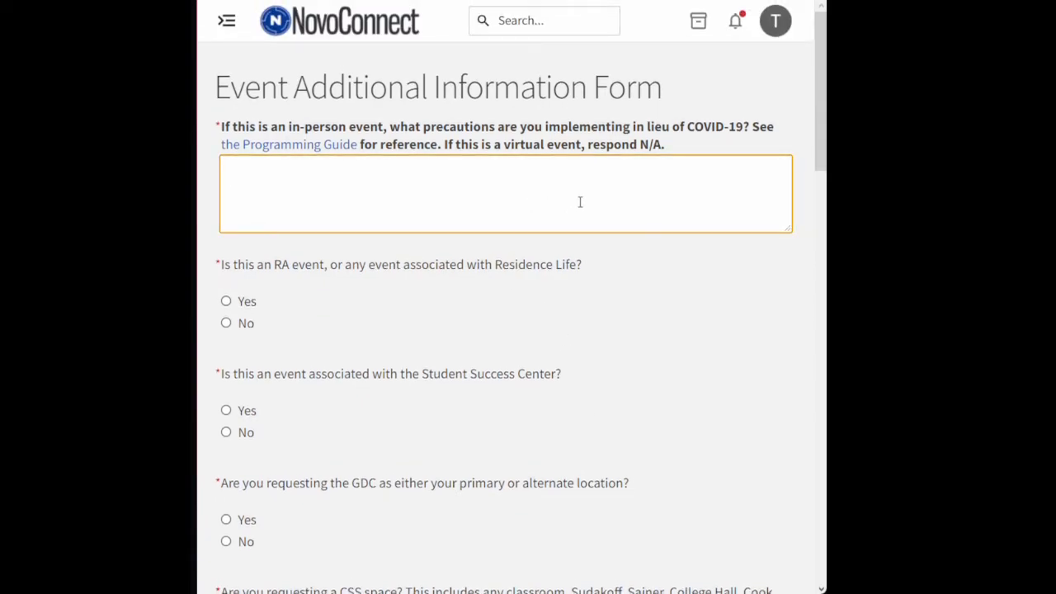
pyautogui.write('Masks required, social di')
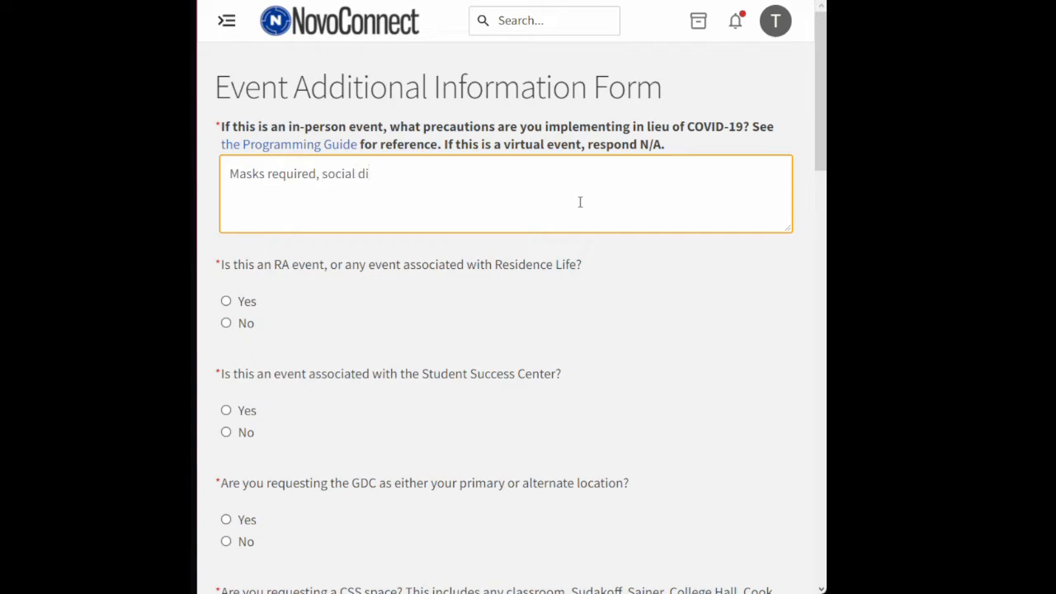
pyautogui.write('stancing recommende')
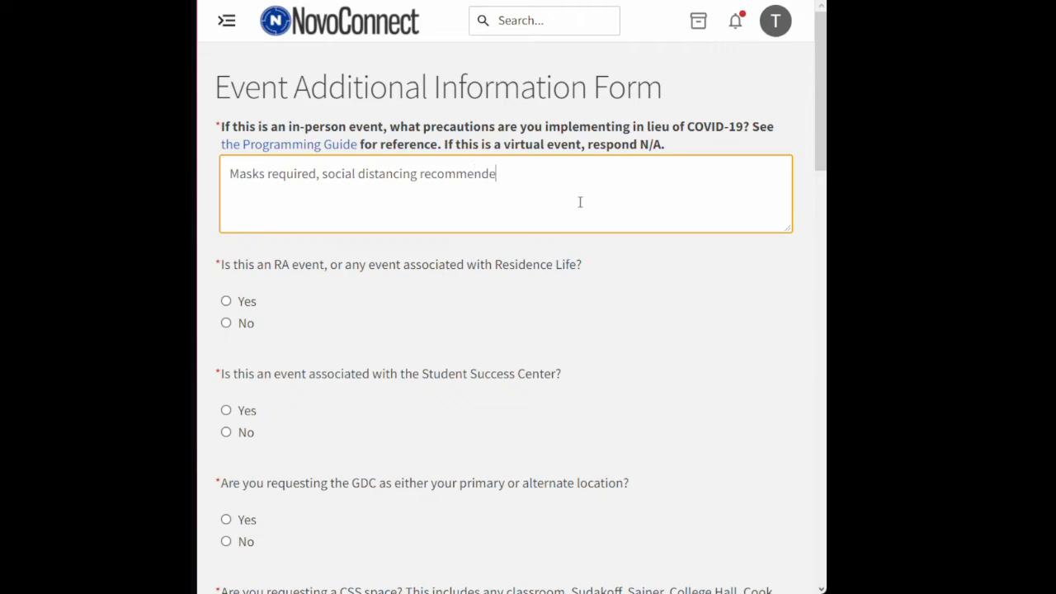
pyautogui.write('d.')
# Step: Answer No to whether this is an RA event or associated with Residence Life, and proceed through the remaining form questions
pyautogui.scroll(-1, 470, 292)
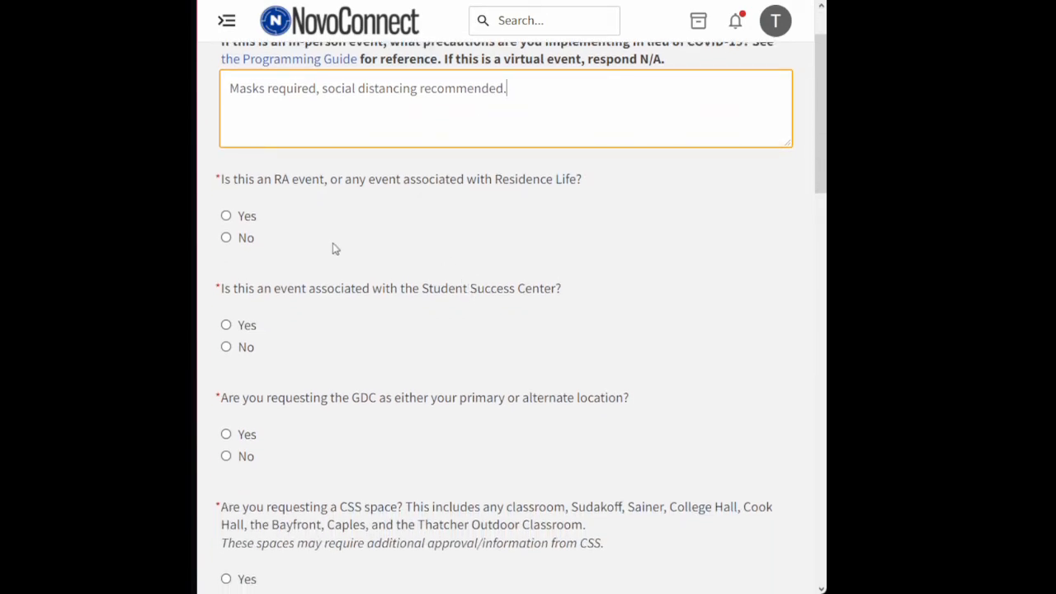
pyautogui.click(227, 238)
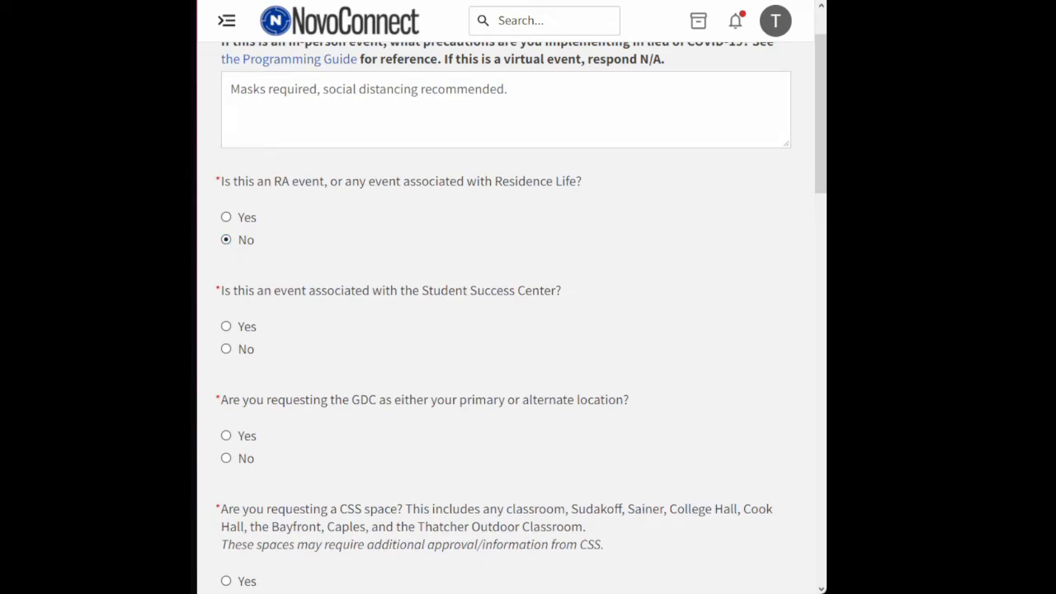
pyautogui.scroll(-1, 437, 311)
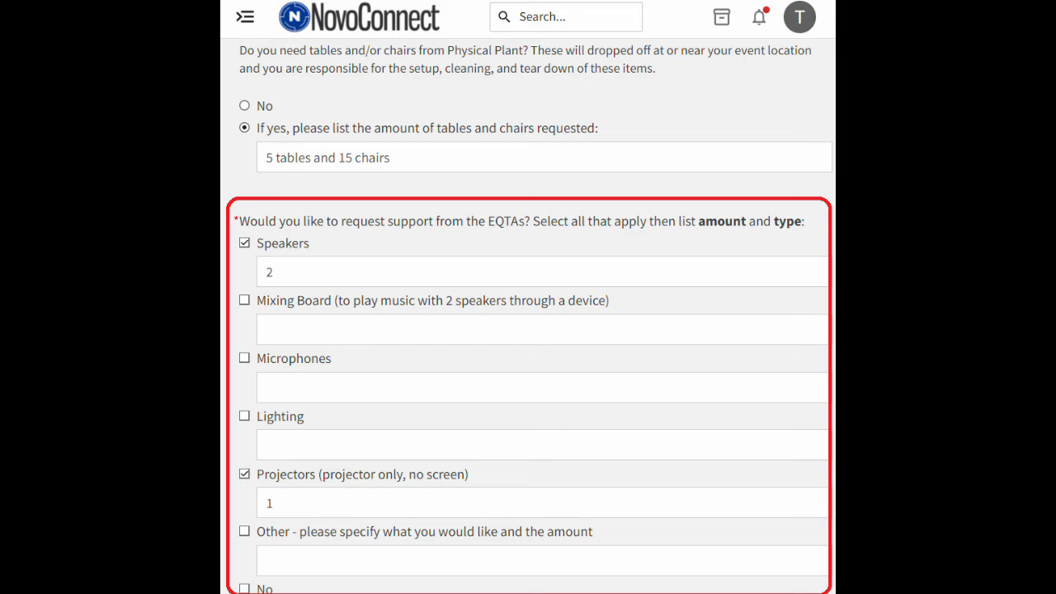
pyautogui.scroll(-6, 528, 330)
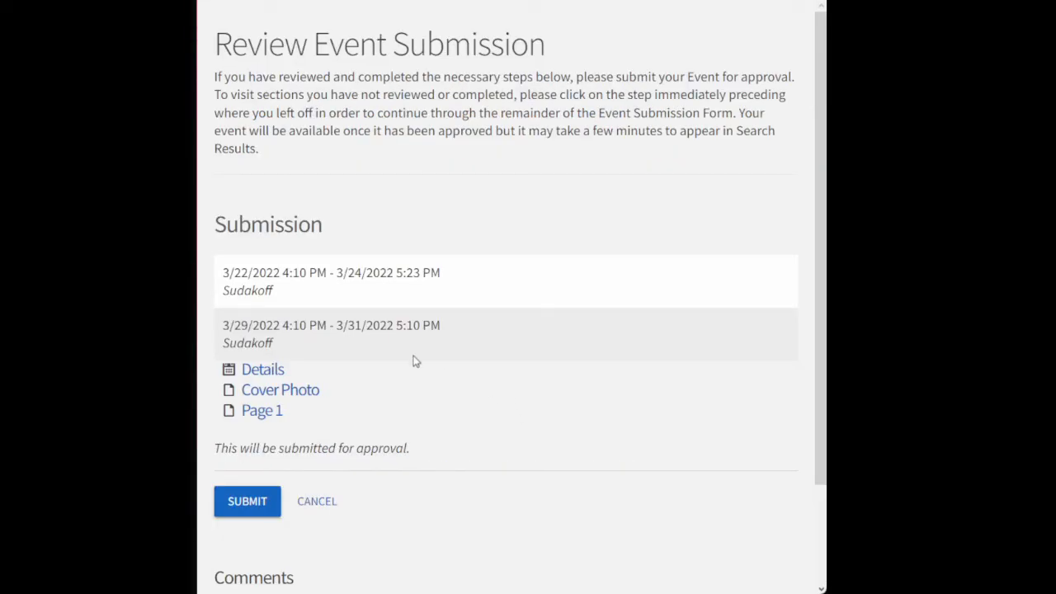
# Step: Open the event's Details from the submission review and check its title, theme, description, co-hosts, dates and locations
pyautogui.scroll(1, 404, 361)
pyautogui.scroll(-4, 396, 364)
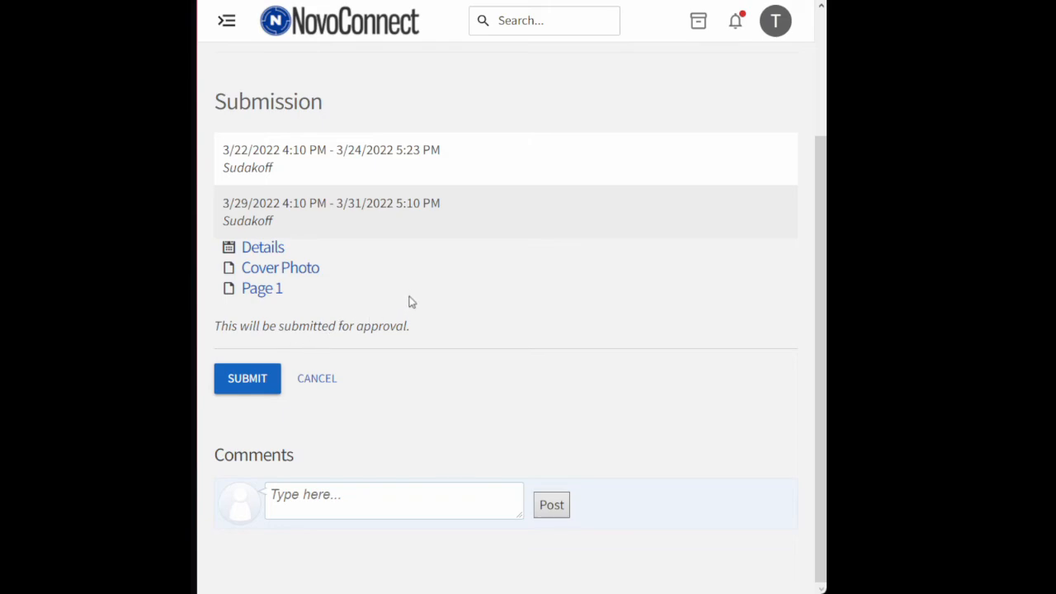
pyautogui.click(268, 251)
pyautogui.scroll(-1, 421, 289)
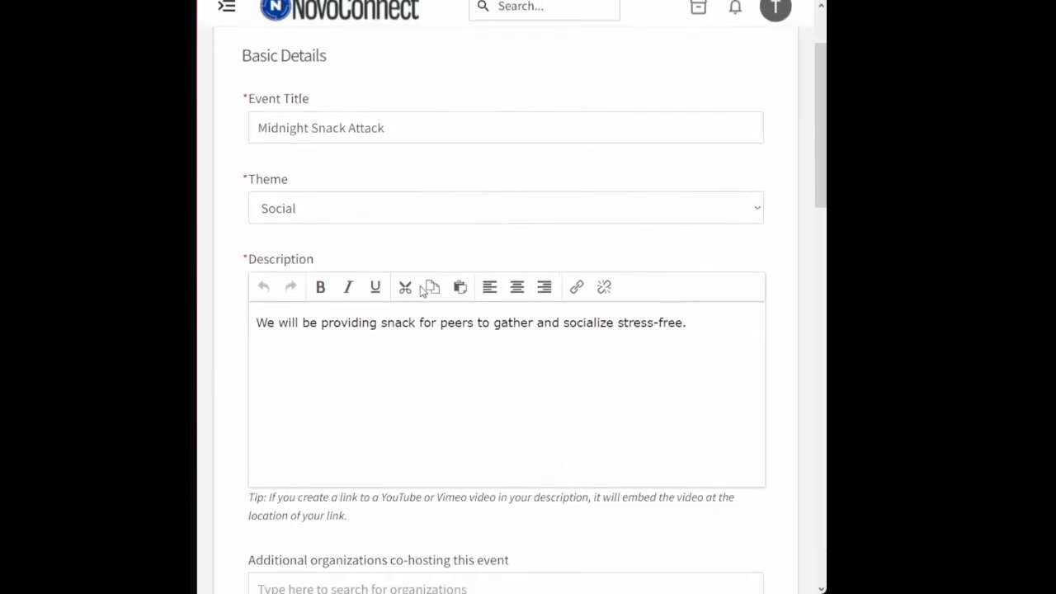
pyautogui.scroll(-12, 420, 290)
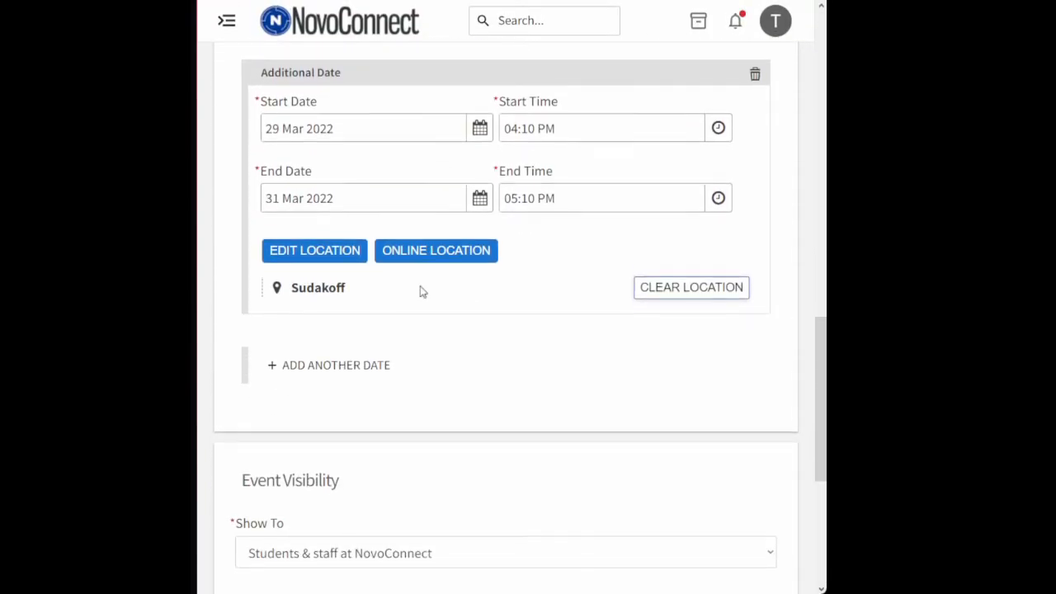
pyautogui.scroll(8, 420, 291)
pyautogui.scroll(-5, 421, 291)
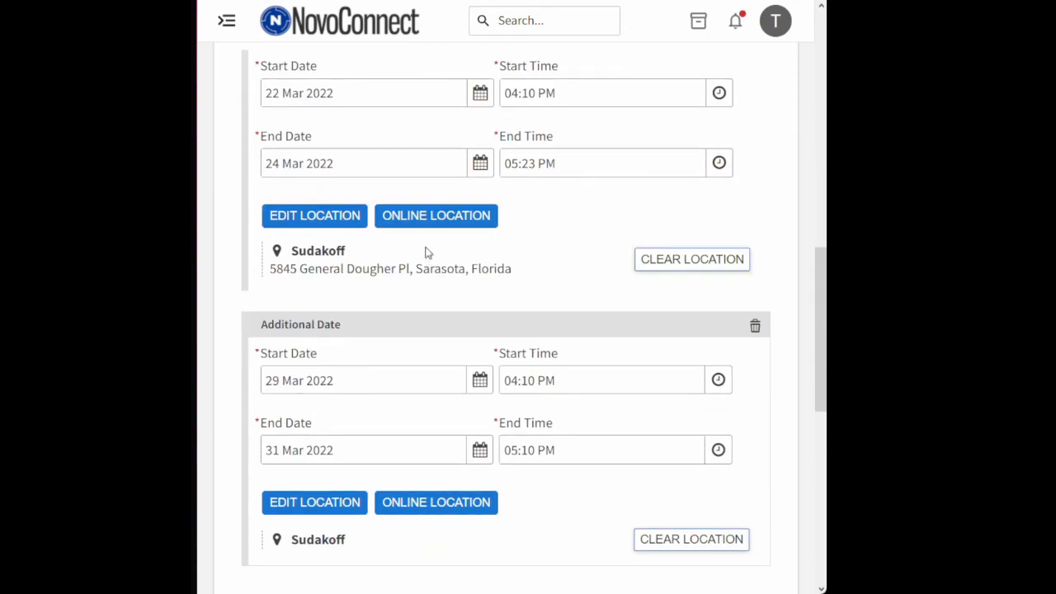
pyautogui.scroll(5, 394, 189)
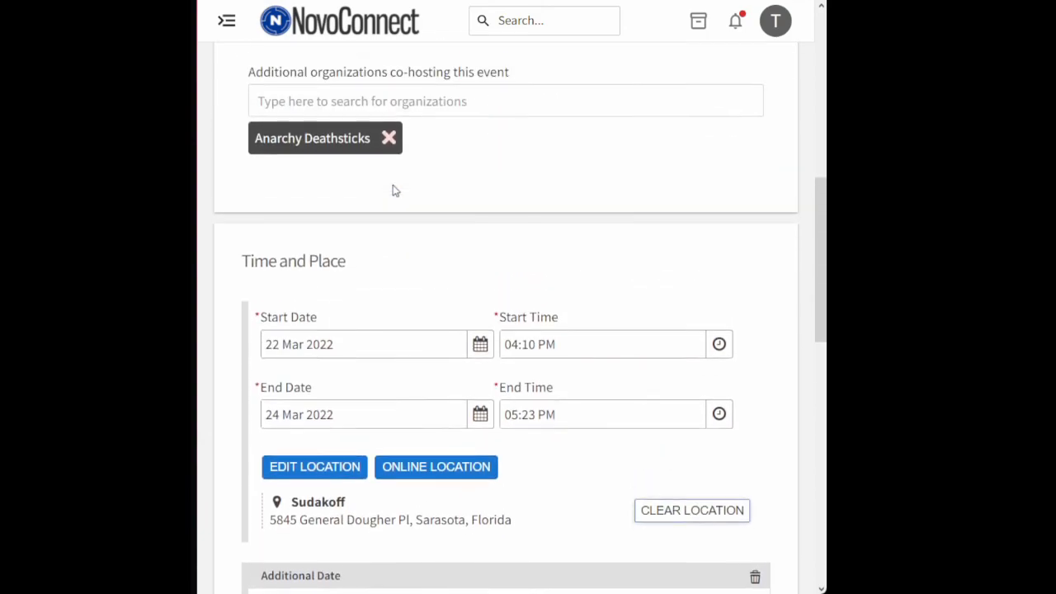
pyautogui.scroll(8, 394, 189)
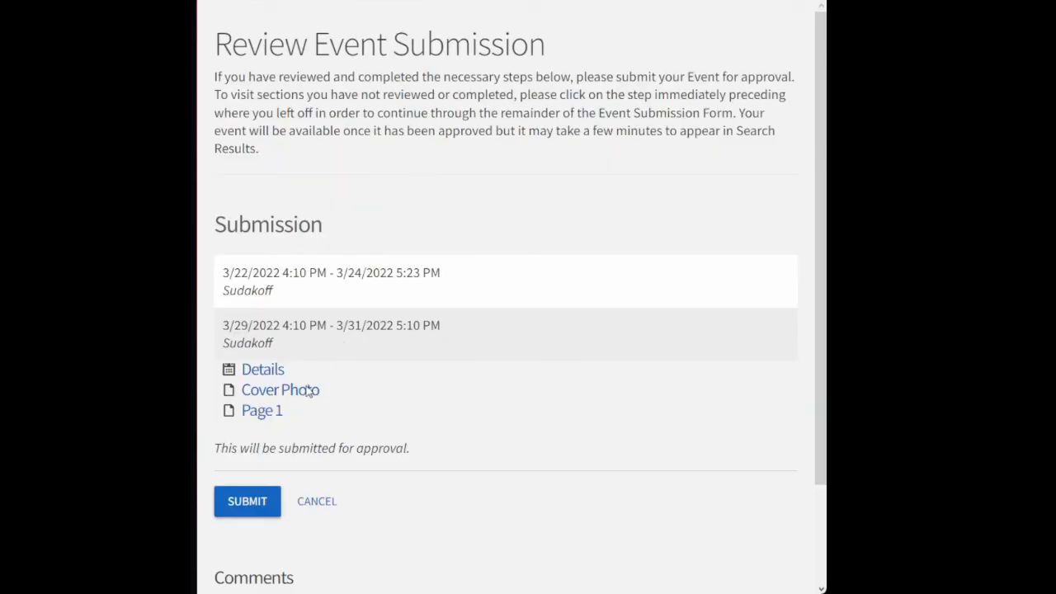
# Step: Open the Cover Photo section from the submission review and check the photo preview
pyautogui.scroll(-3, 306, 394)
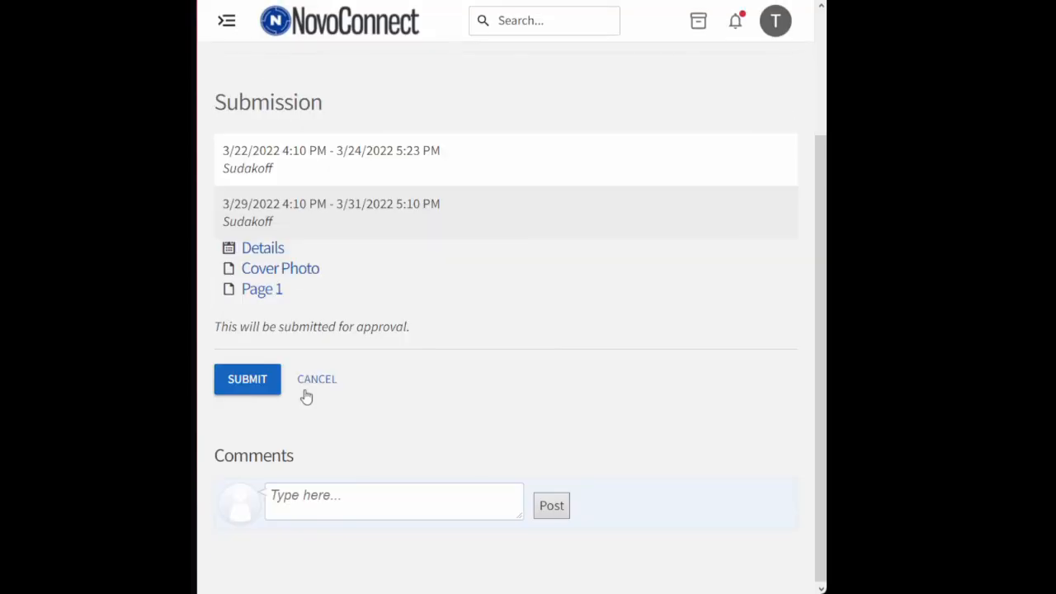
pyautogui.click(287, 271)
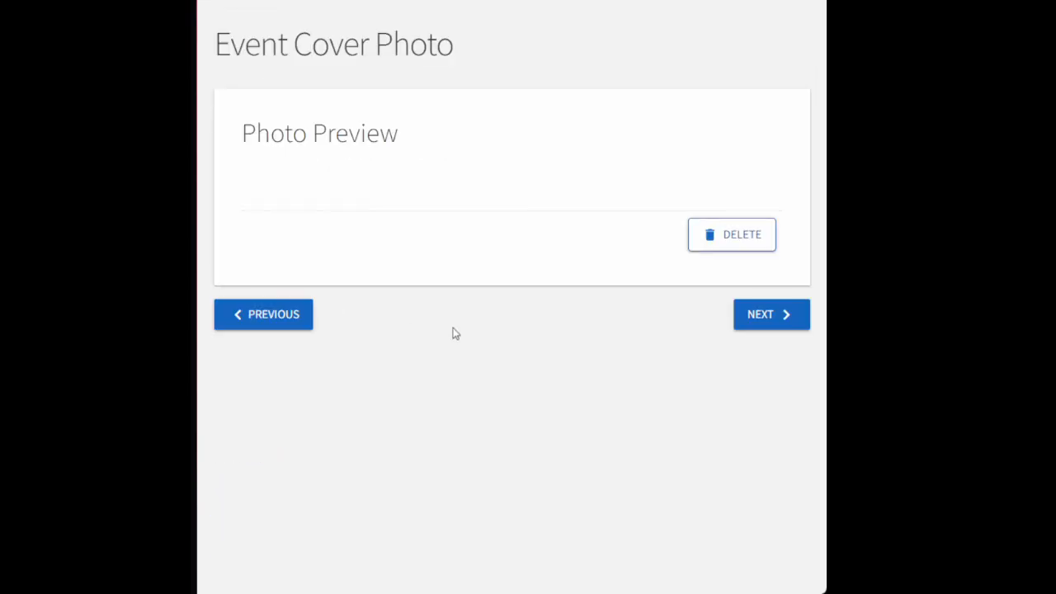
pyautogui.scroll(-1, 520, 326)
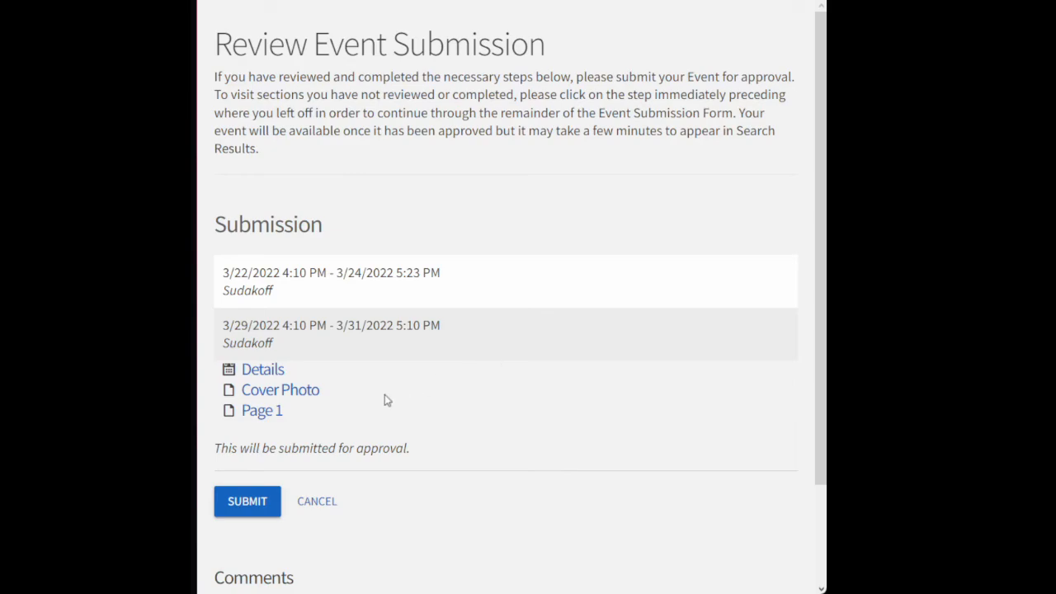
# Step: Open Page 1 from the submission review, check all additional information answers and policy agreements, and return to the review page
pyautogui.scroll(-2, 277, 421)
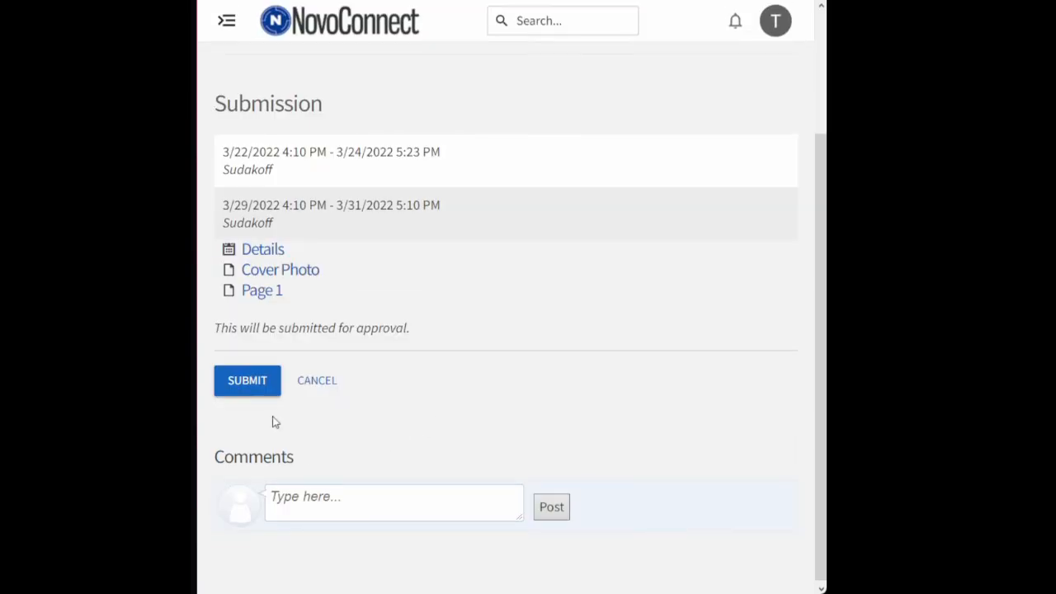
pyautogui.click(258, 296)
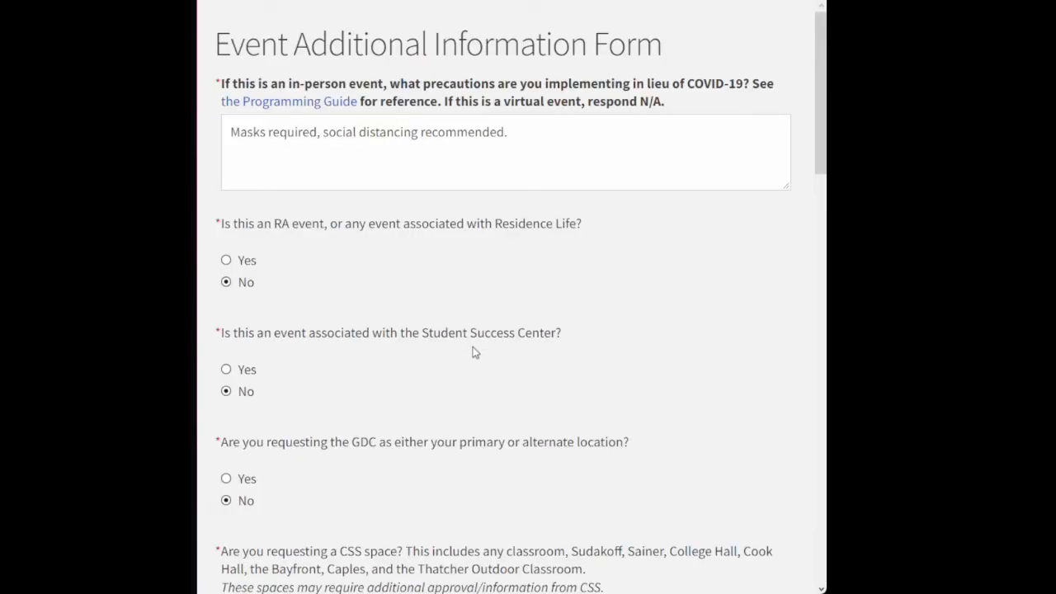
pyautogui.scroll(-6, 495, 357)
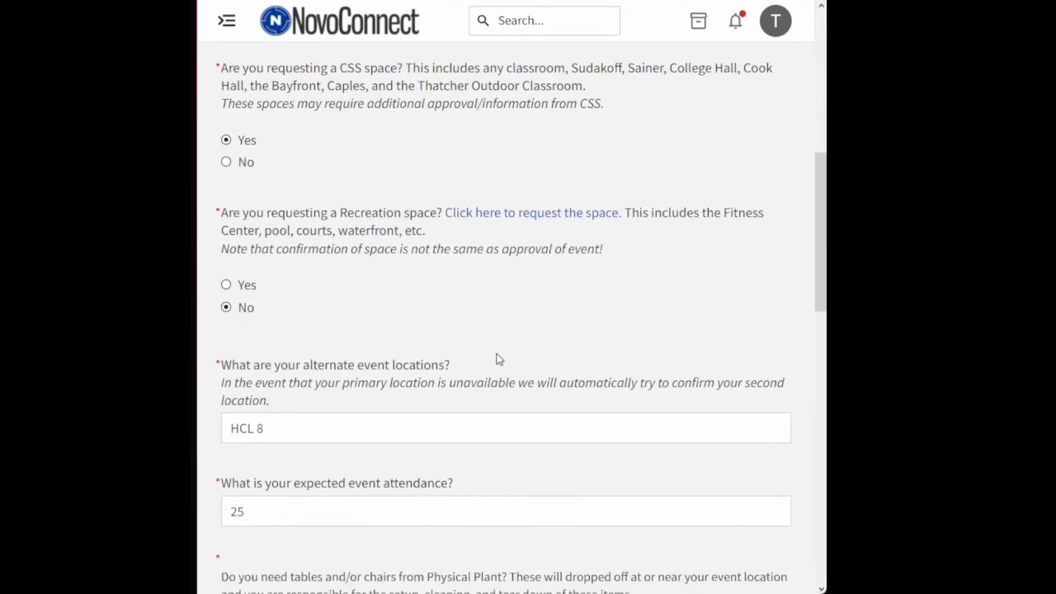
pyautogui.scroll(-12, 497, 359)
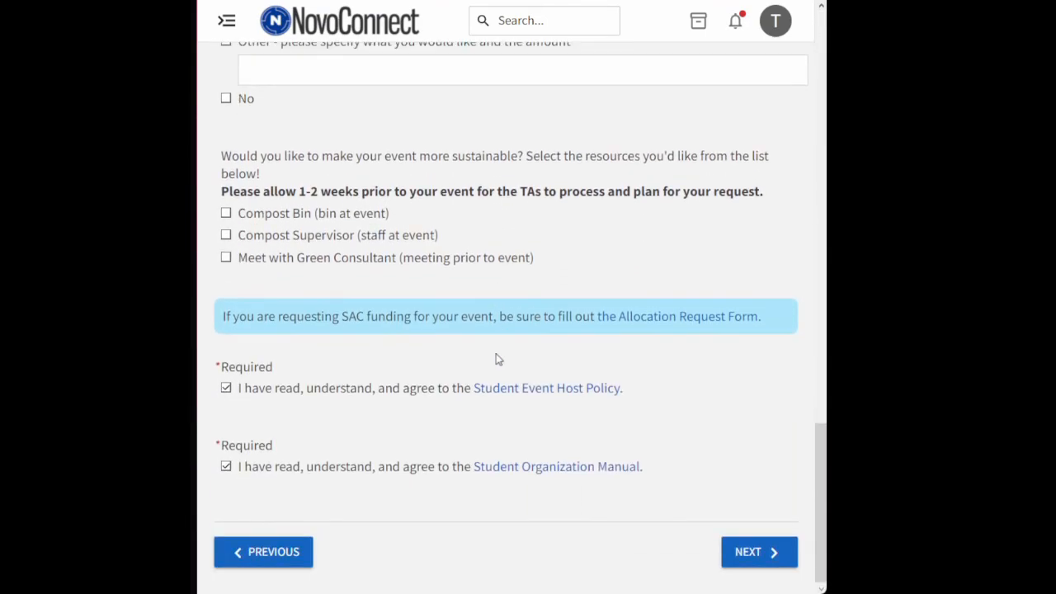
pyautogui.scroll(15, 498, 358)
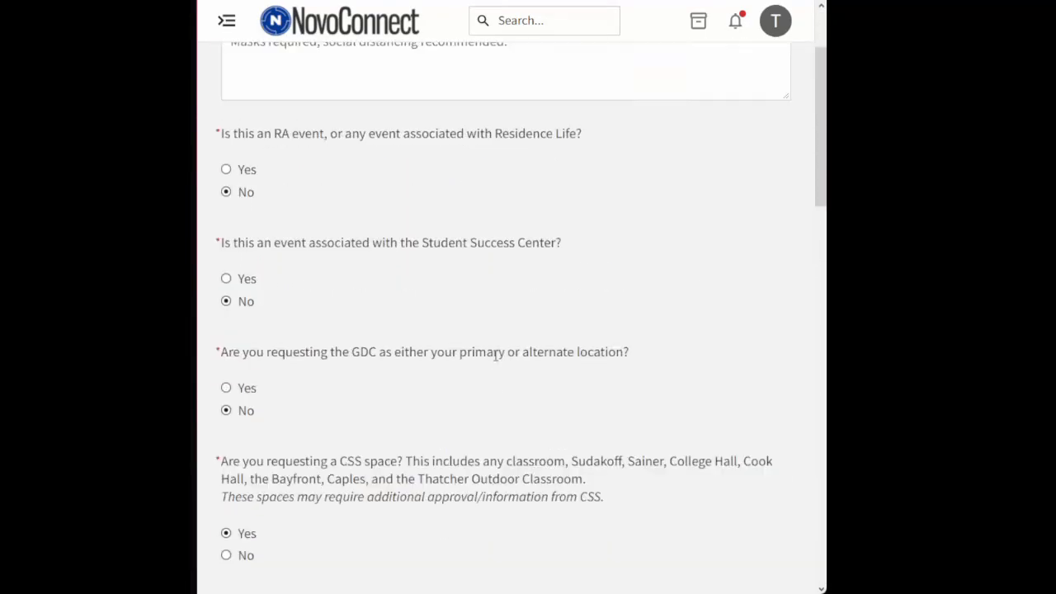
pyautogui.scroll(2, 496, 355)
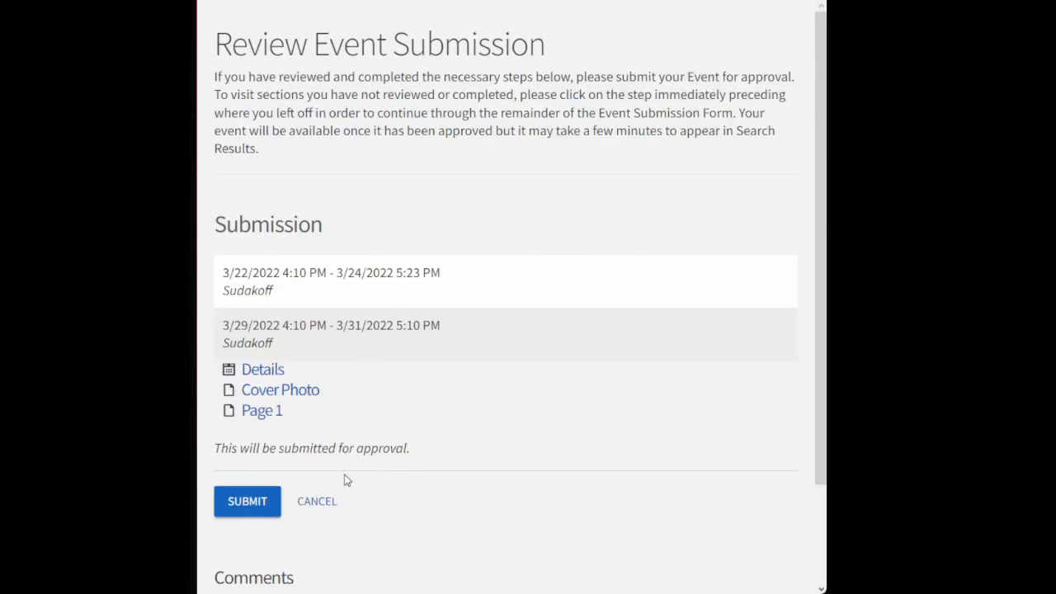
pyautogui.scroll(-2, 344, 479)
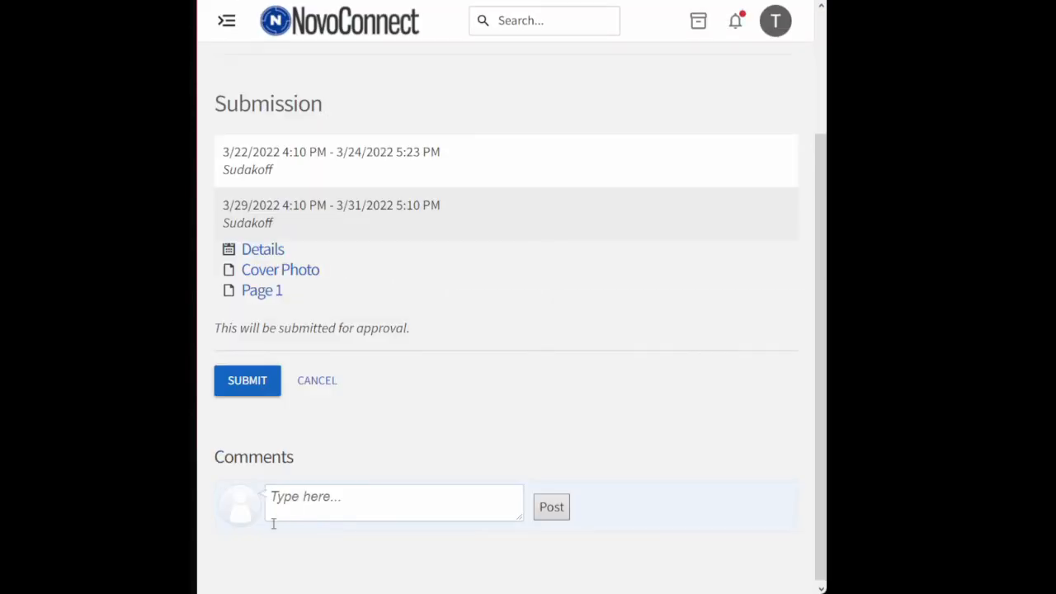